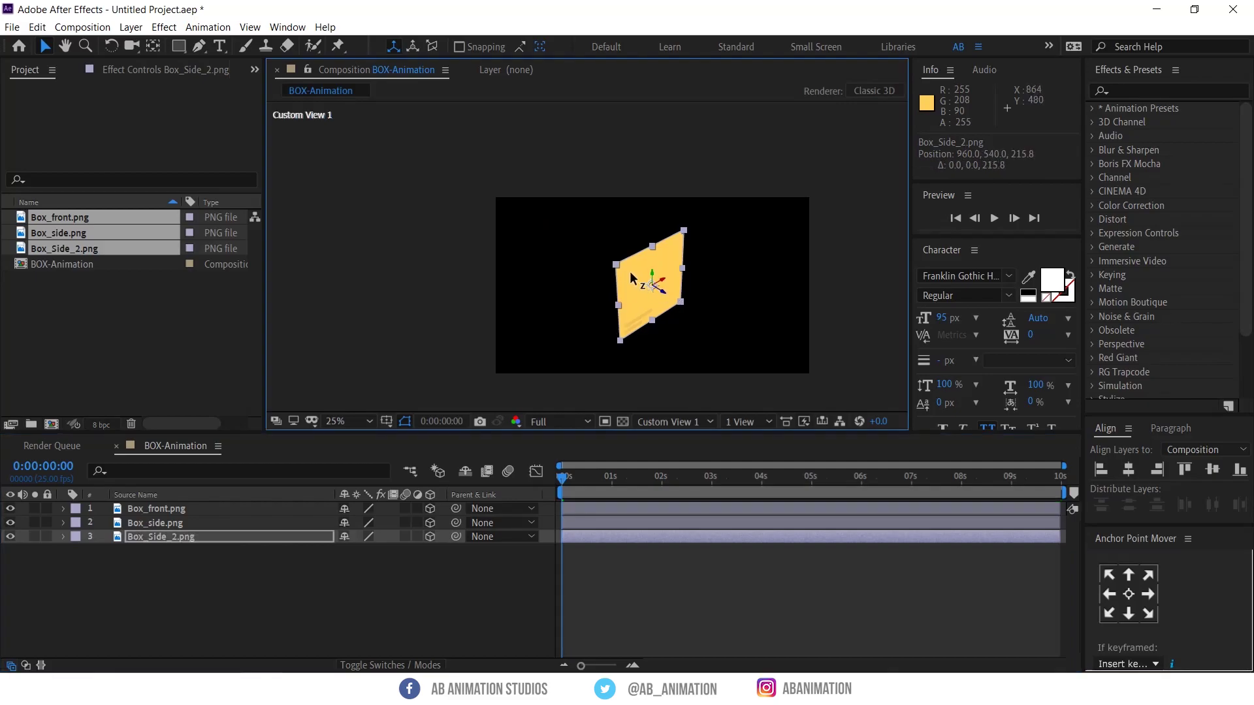
Set the Y rotation of the Box_Side_2.png layer to 90°
scroll(610, 235, up, 2)
key(space)
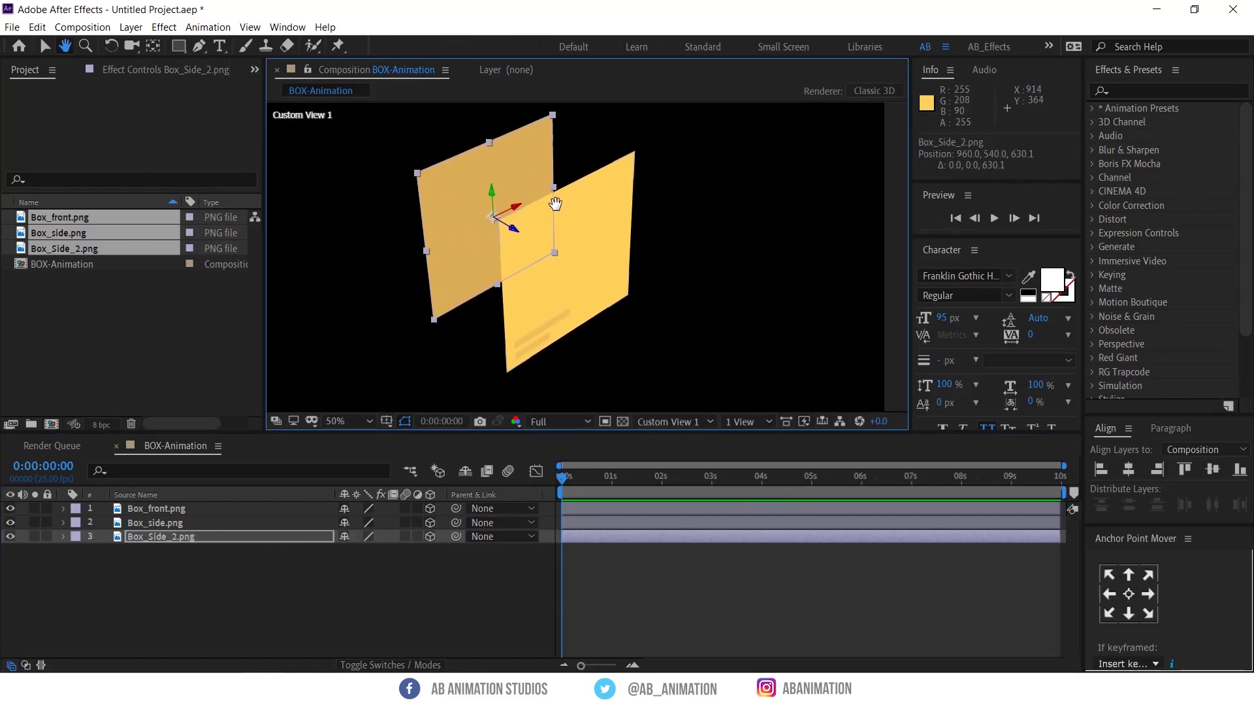
click(170, 535)
key(r)
drag(359, 565, 373, 566)
key(ctrl+z)
text(90)
key(Return)
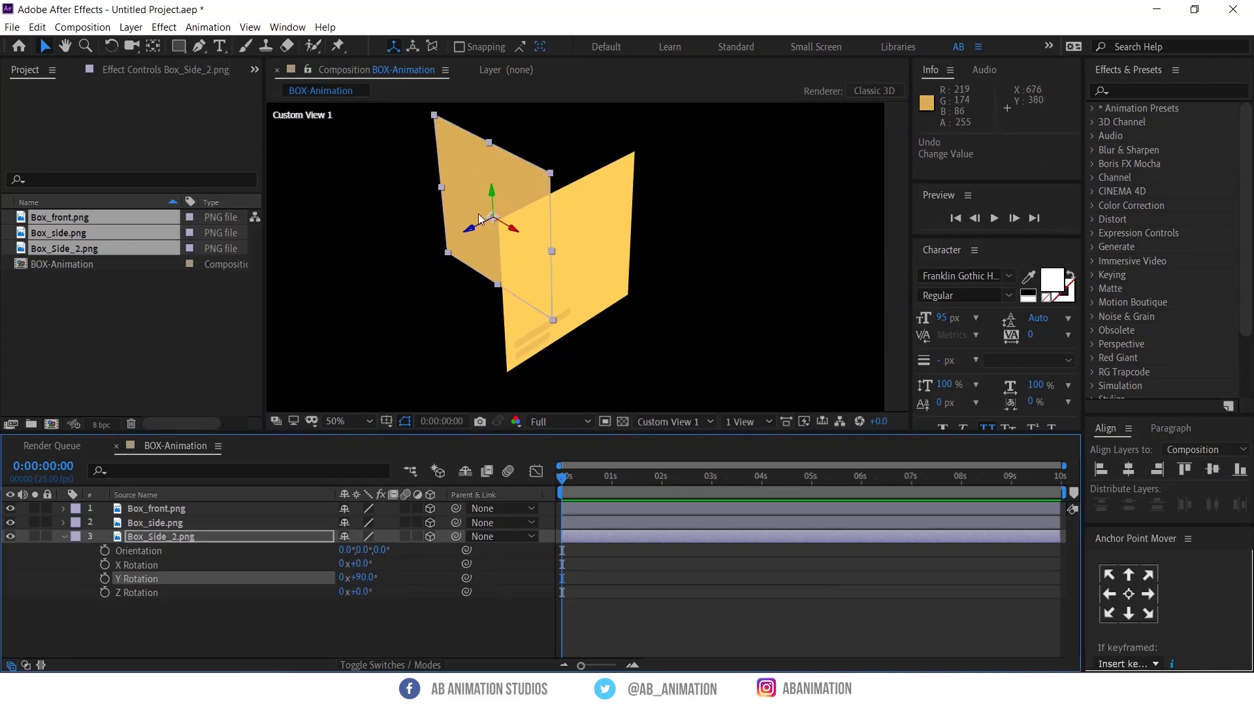
Move Box_Side_2.png along X to about 474 so it meets the vertical edge of the front panel
drag(513, 232, 334, 282)
scroll(484, 213, up, 2)
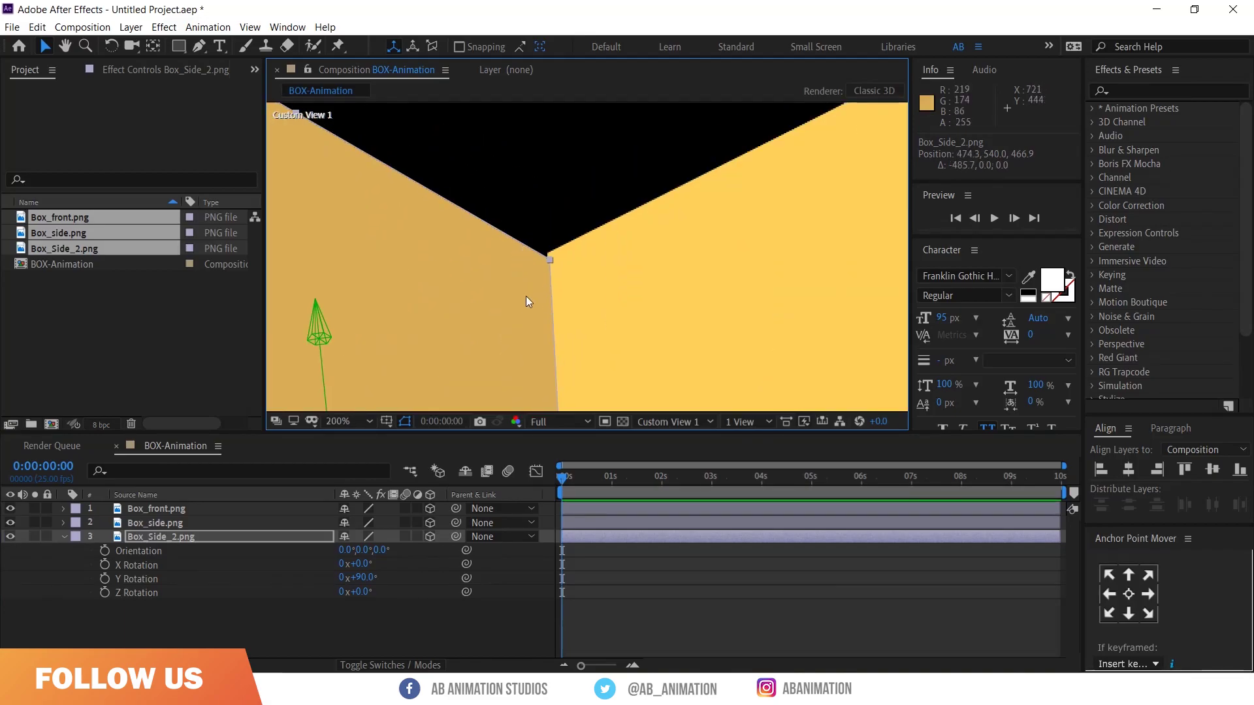
scroll(605, 265, down, 2)
click(132, 46)
drag(663, 287, 590, 274)
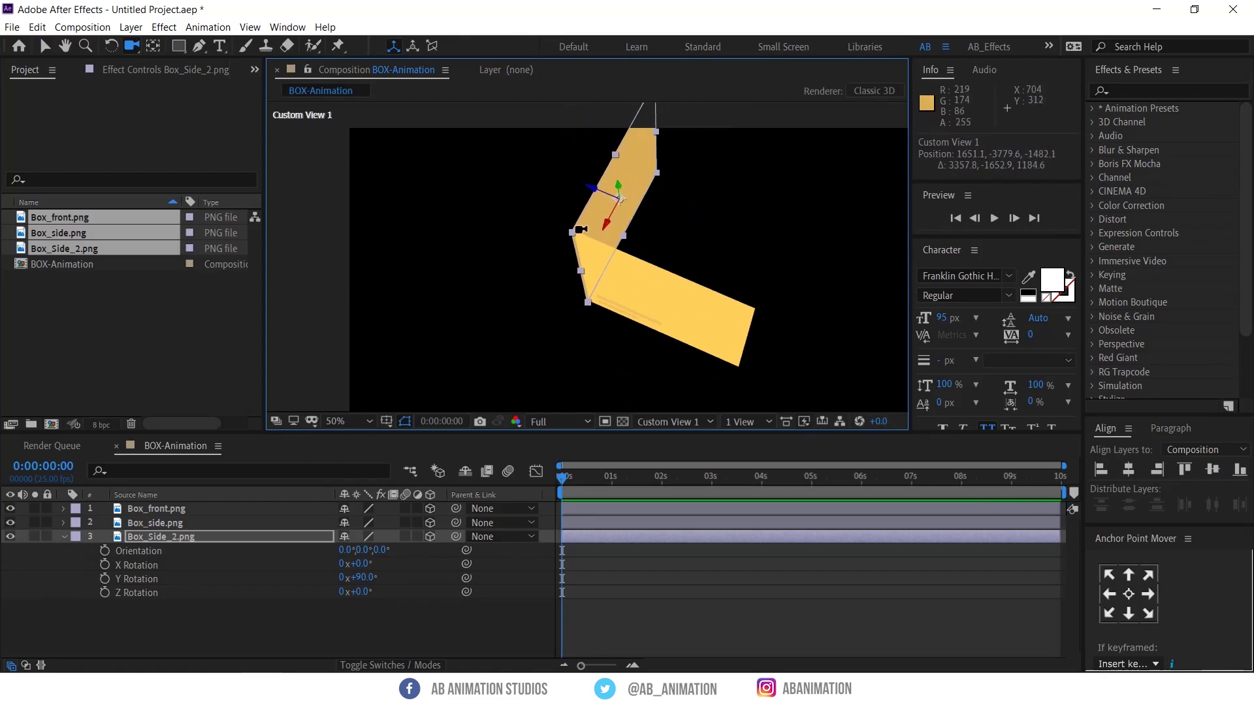
Fine-tune Box_Side_2.png to about X 482 and Z 474 so its edge lines up with the front panel
scroll(595, 262, up, 2)
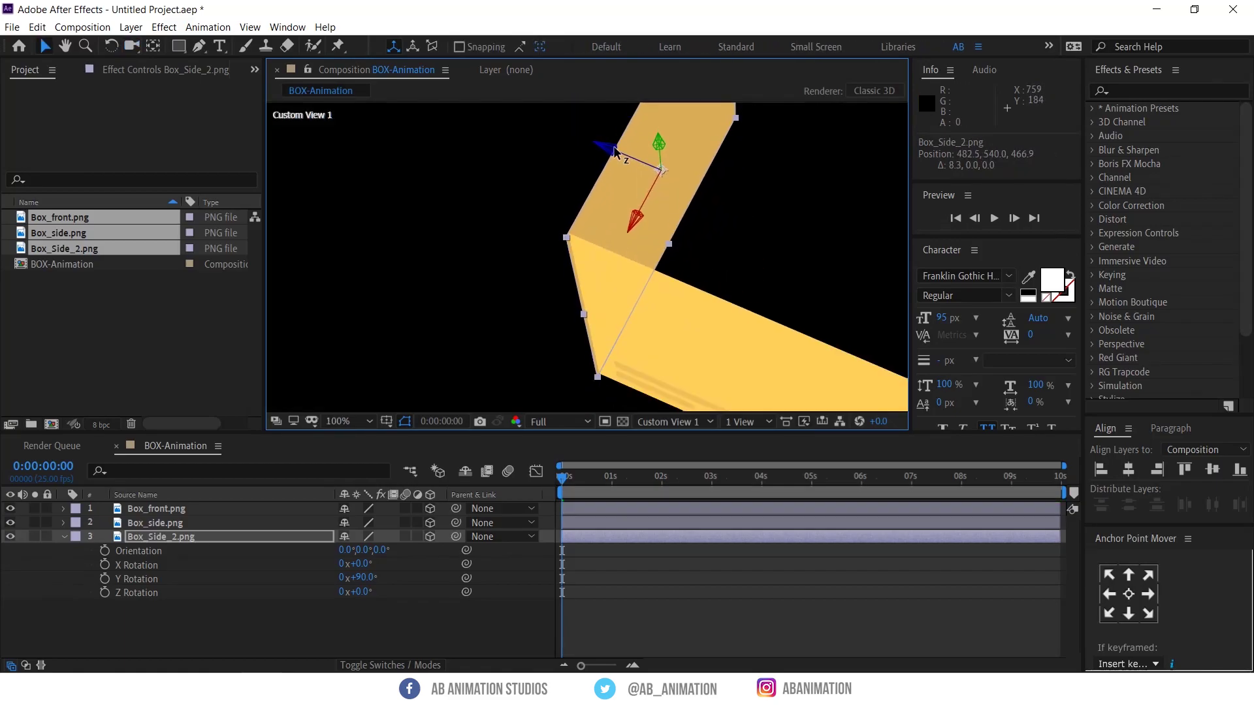
drag(633, 213, 640, 211)
drag(688, 252, 699, 210)
key(v)
click(461, 240)
scroll(557, 294, down, 1)
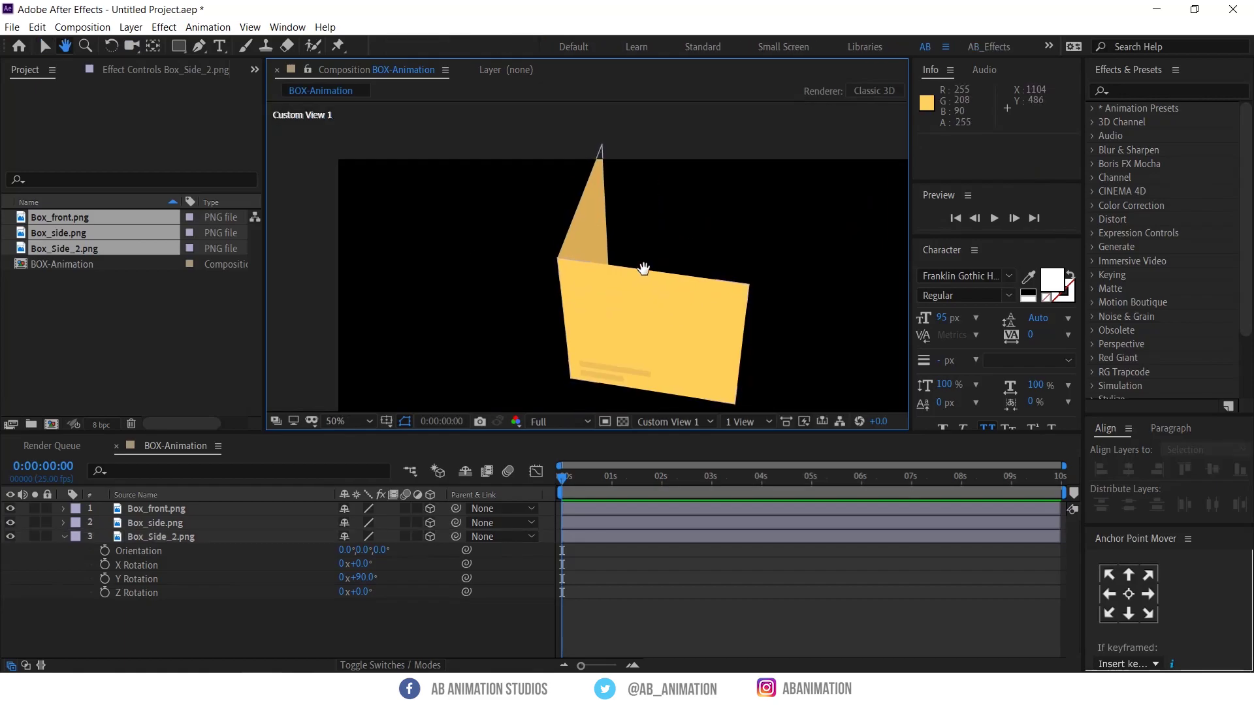
Move Box_side.png back along Z to about 949 so it meets the far edge of the side panel
drag(649, 273, 587, 218)
click(182, 523)
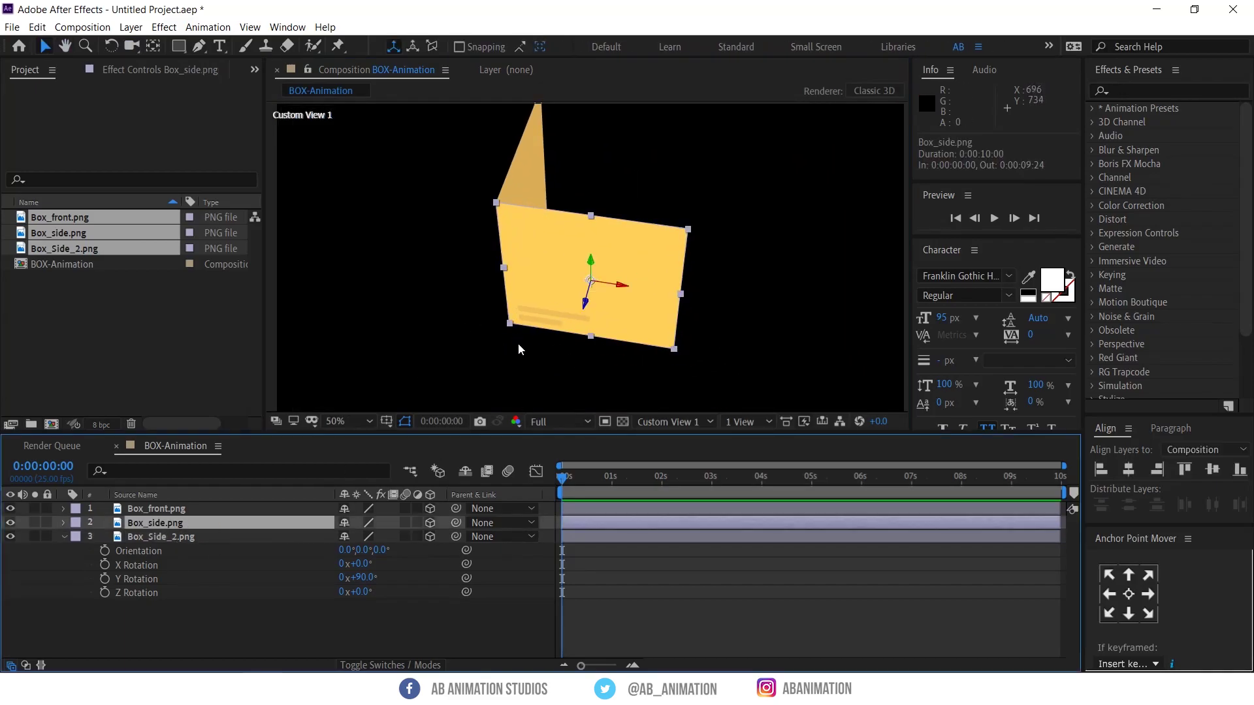
drag(585, 305, 682, 103)
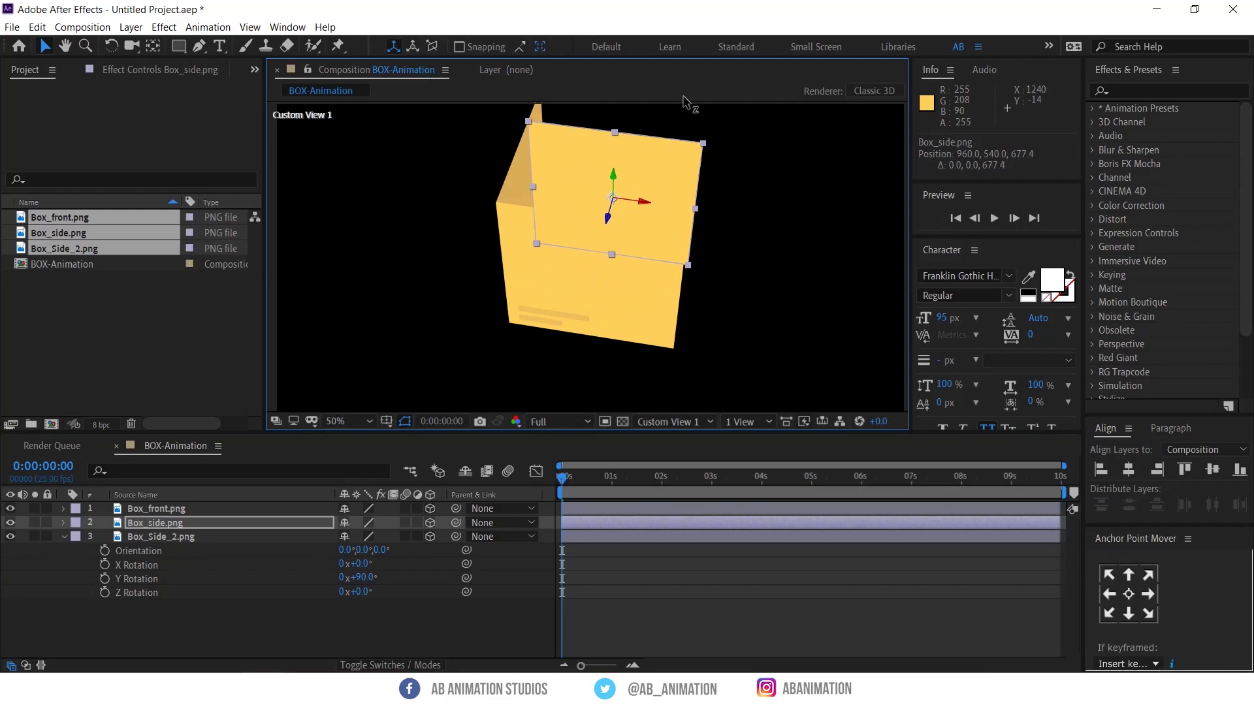
key(c)
drag(592, 300, 605, 359)
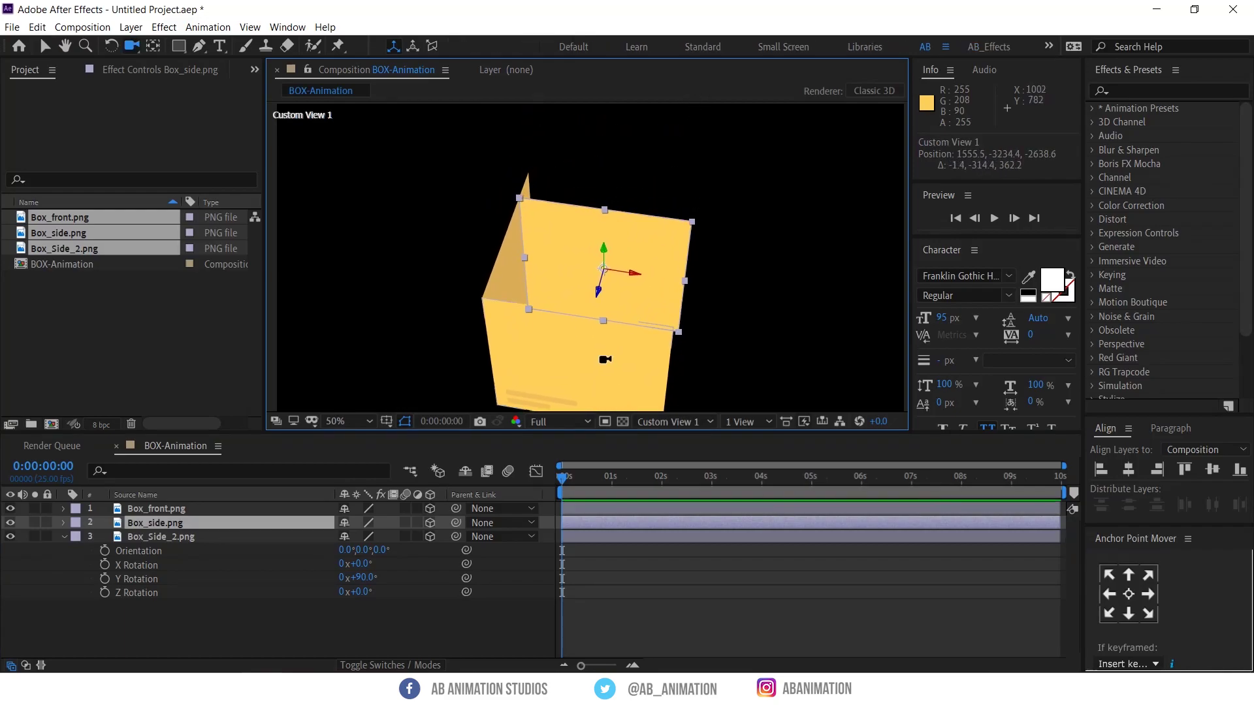
key(c)
drag(629, 232, 636, 223)
drag(554, 286, 621, 164)
drag(610, 293, 665, 159)
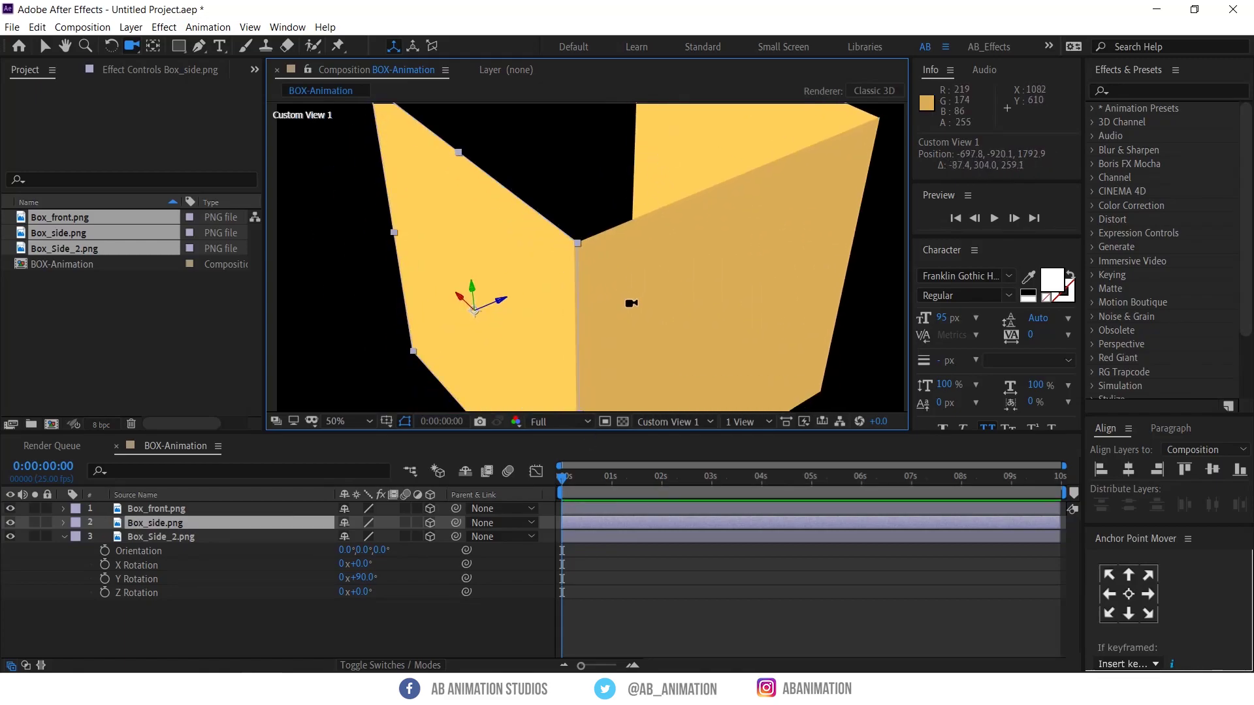
drag(500, 303, 499, 302)
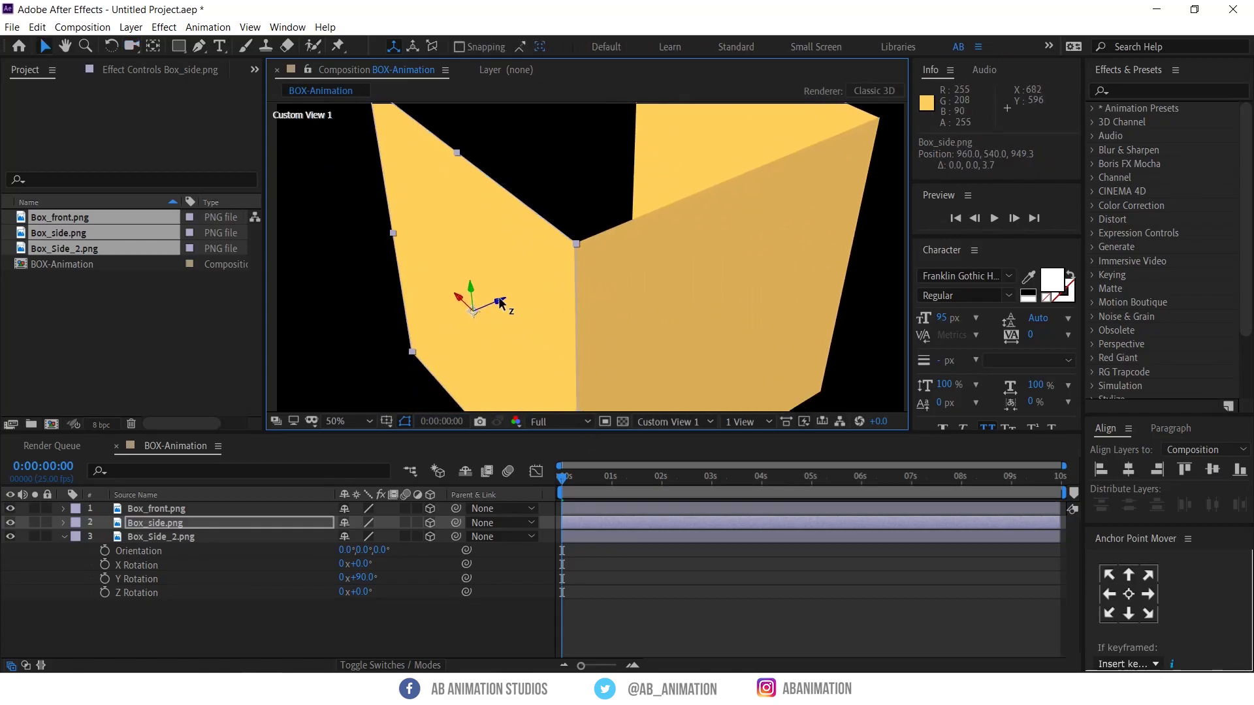
Duplicate Box_Side_2.png and move the copy along X to about 1422 to close the open side of the box
mouse_move(627, 296)
mouse_down()
mouse_move(762, 339)
mouse_move(858, 280)
mouse_move(812, 298)
mouse_move(635, 305)
mouse_up()
drag(553, 225, 448, 359)
scroll(515, 305, down, 1)
scroll(537, 302, up, 1)
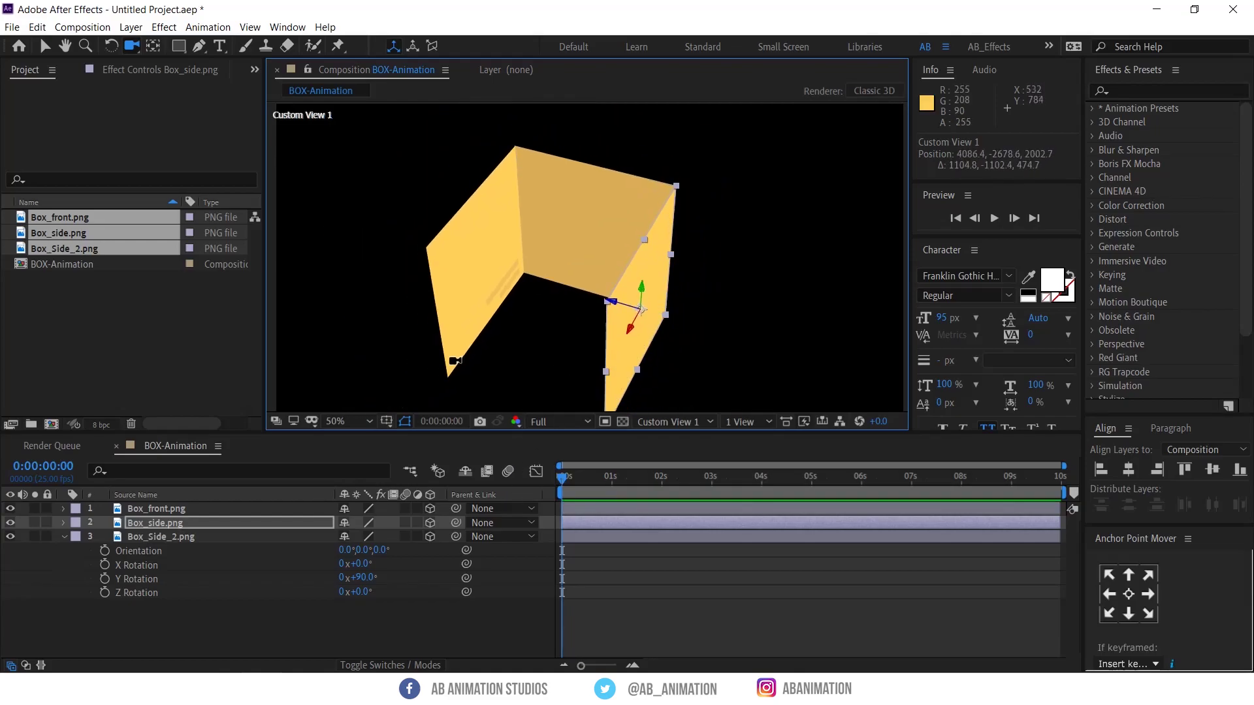
key(v)
click(191, 536)
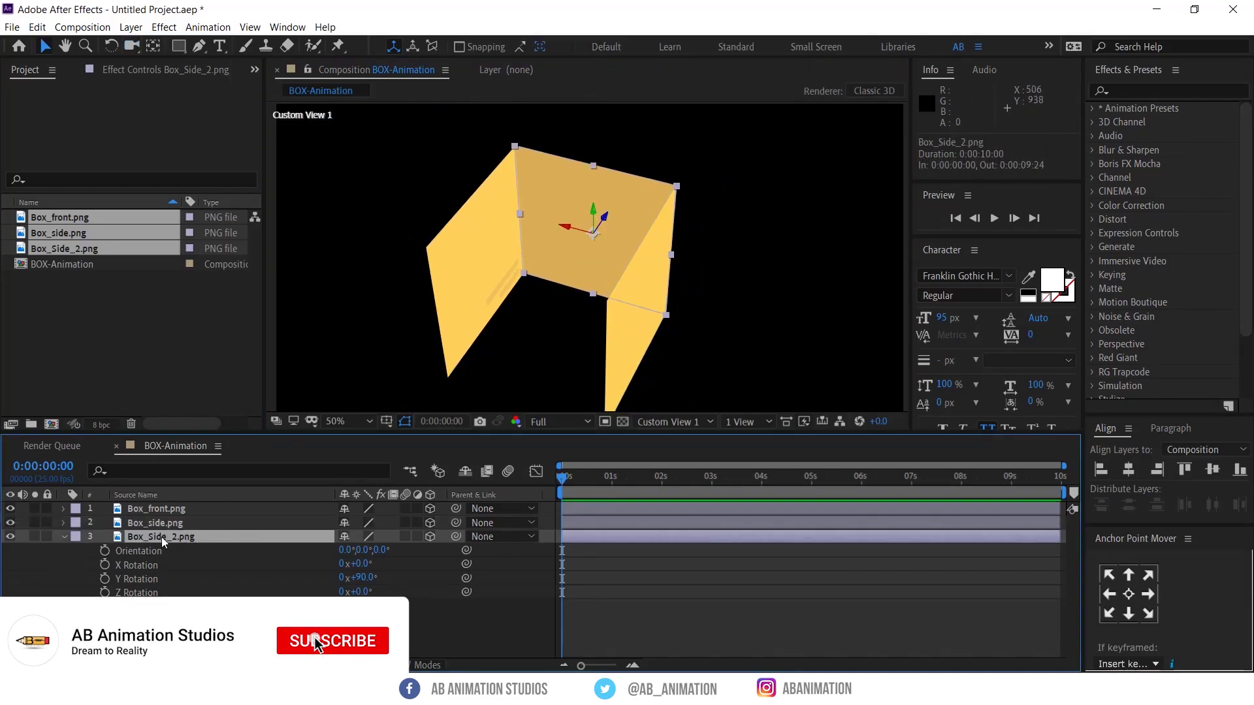
key(ctrl+d)
drag(605, 218, 385, 441)
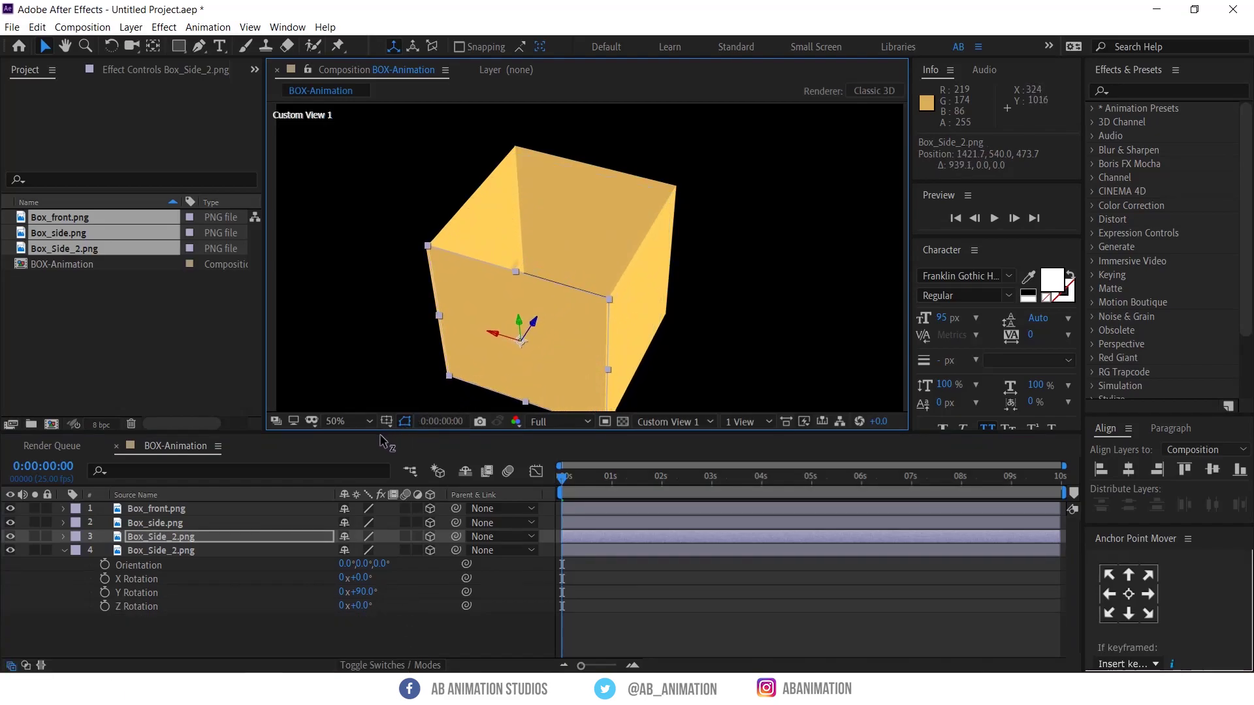
Align the duplicated side panel with the edges of the front and rear panels, and collapse the layer properties
drag(427, 348, 513, 117)
drag(512, 339, 549, 274)
scroll(544, 316, up, 1)
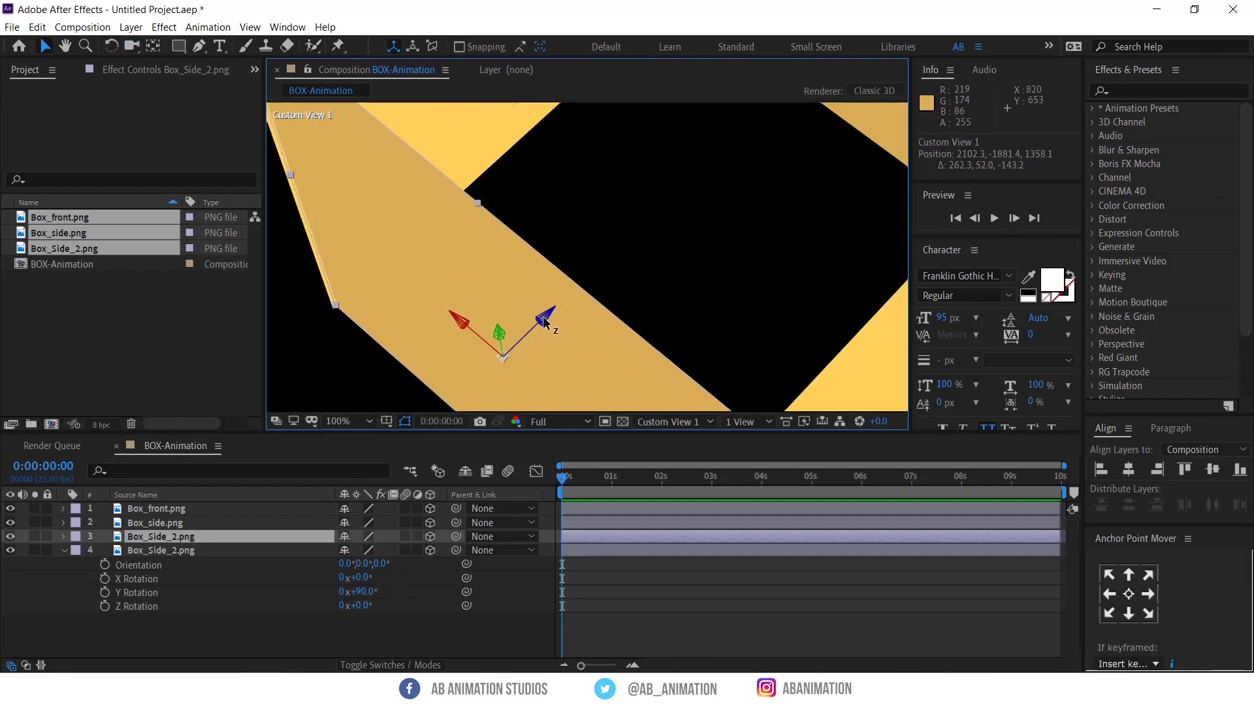
drag(585, 329, 711, 248)
scroll(711, 248, down, 2)
scroll(662, 241, up, 1)
drag(632, 305, 589, 351)
click(389, 616)
key(u)
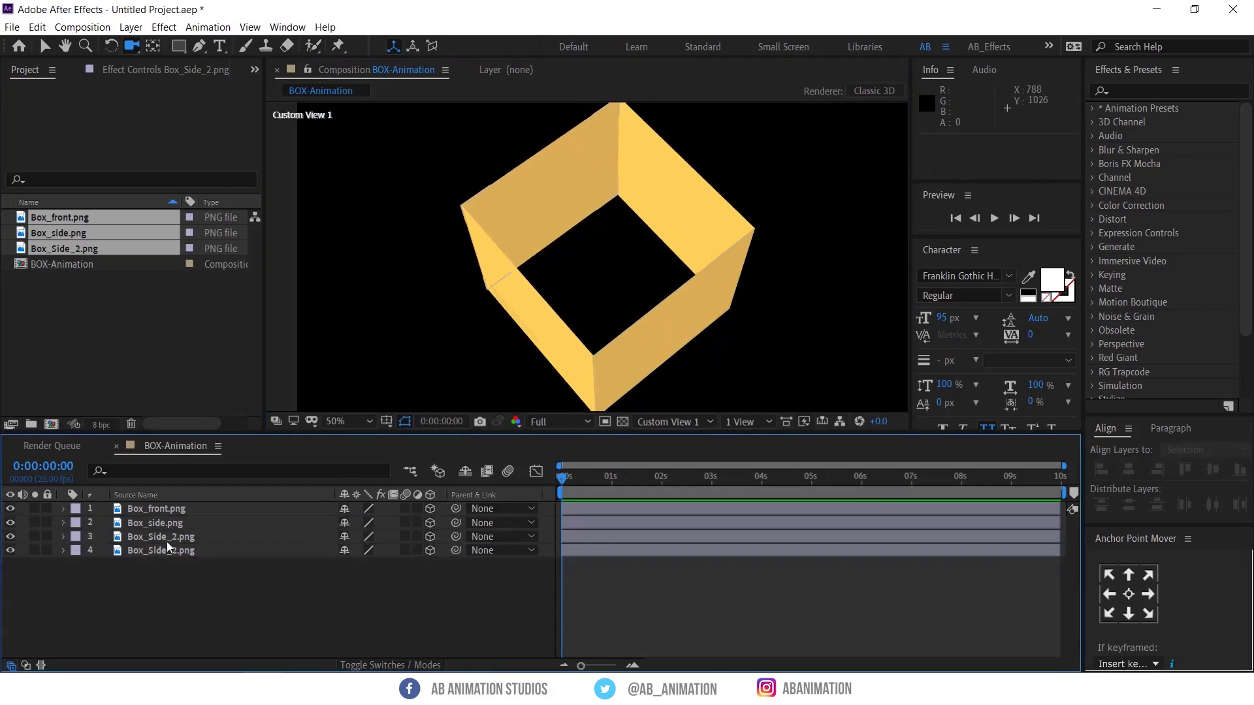
Duplicate Box_side.png, moving the copy inward along Z and setting its X rotation to 90°
click(167, 525)
key(ctrl+d)
drag(654, 228, 581, 283)
key(r)
drag(363, 550, 381, 549)
Move the rotated Box_side.png copy to about Y 1022 and Z 476 to form the bottom of the box
key(c)
drag(712, 326, 621, 283)
drag(608, 478, 608, 479)
key(c)
drag(617, 366, 529, 287)
scroll(596, 305, up, 1)
key(v)
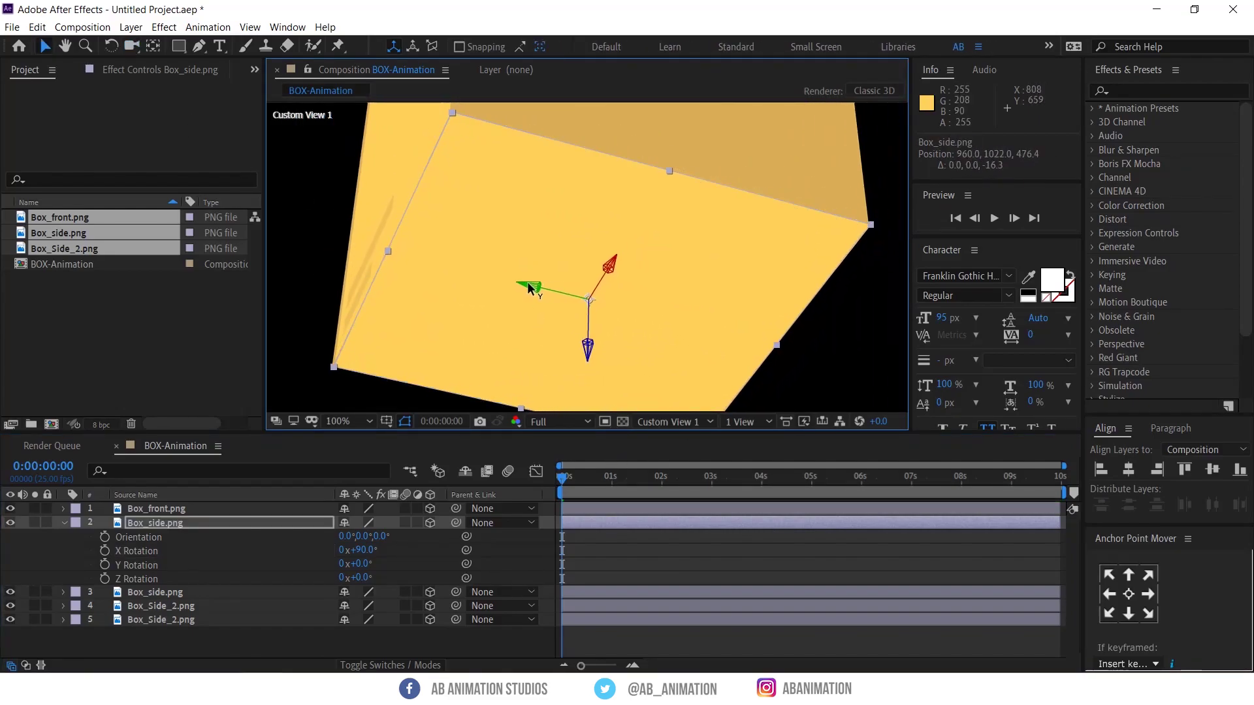
drag(606, 248, 606, 261)
Examine the seams between the bottom panel and the Box_Side_2.png panels from several angles
key(v)
click(195, 605)
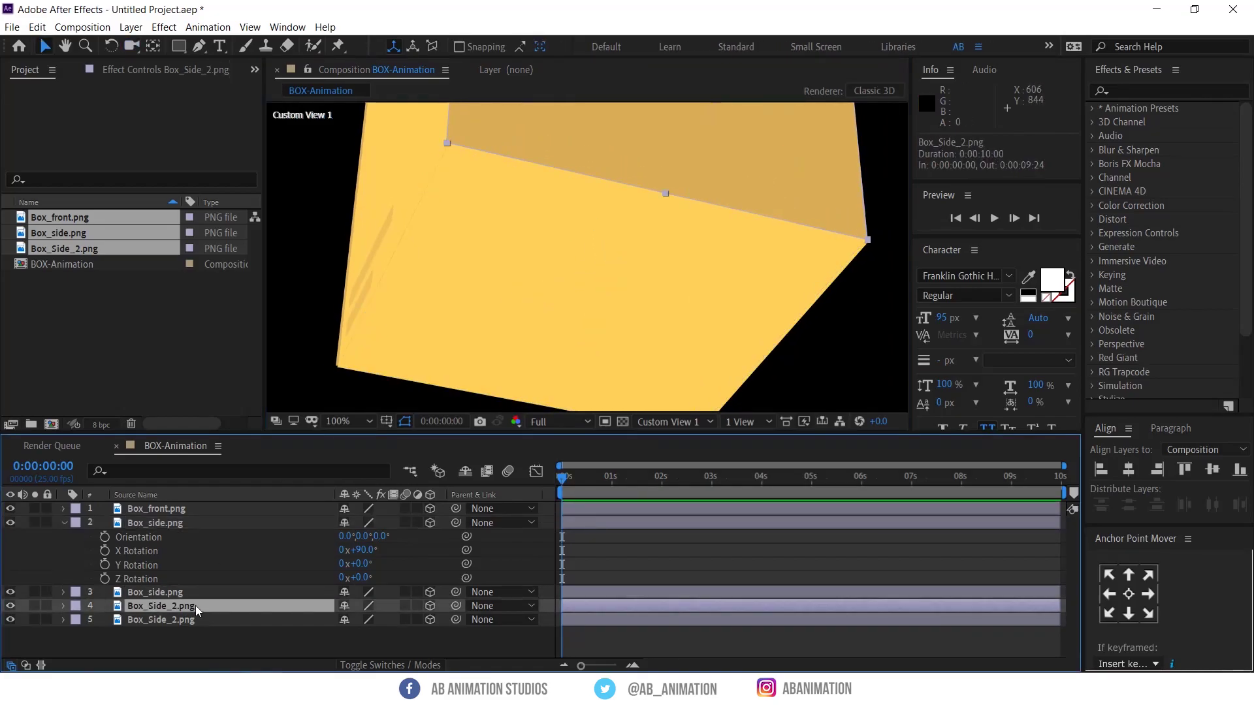
drag(614, 144, 558, 241)
click(607, 543)
key(c)
drag(372, 255, 541, 408)
key(v)
click(590, 248)
key(F2)
scroll(476, 255, up, 2)
key(ctrl+z)
scroll(483, 281, down, 1)
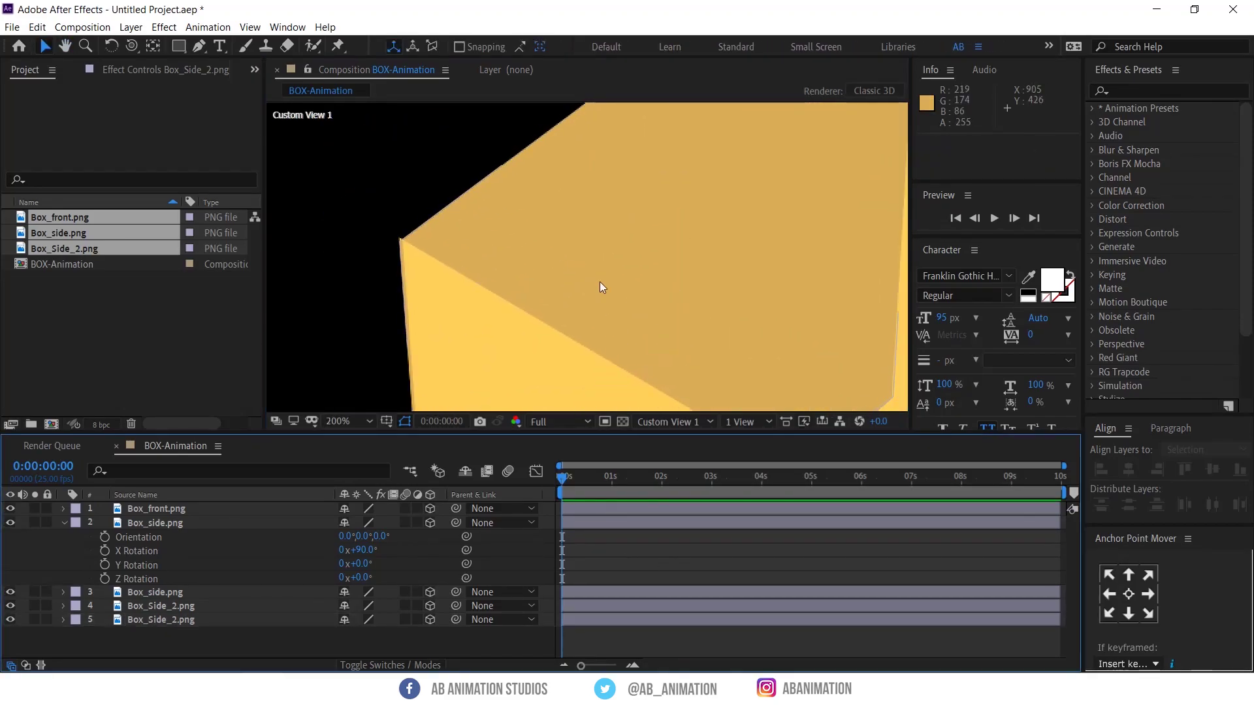
key(c)
drag(597, 281, 649, 303)
key(ctrl+shift+a)
scroll(624, 288, down, 2)
Examine the rear Box_side.png panel and the underside of the box for gaps along their edges
click(643, 243)
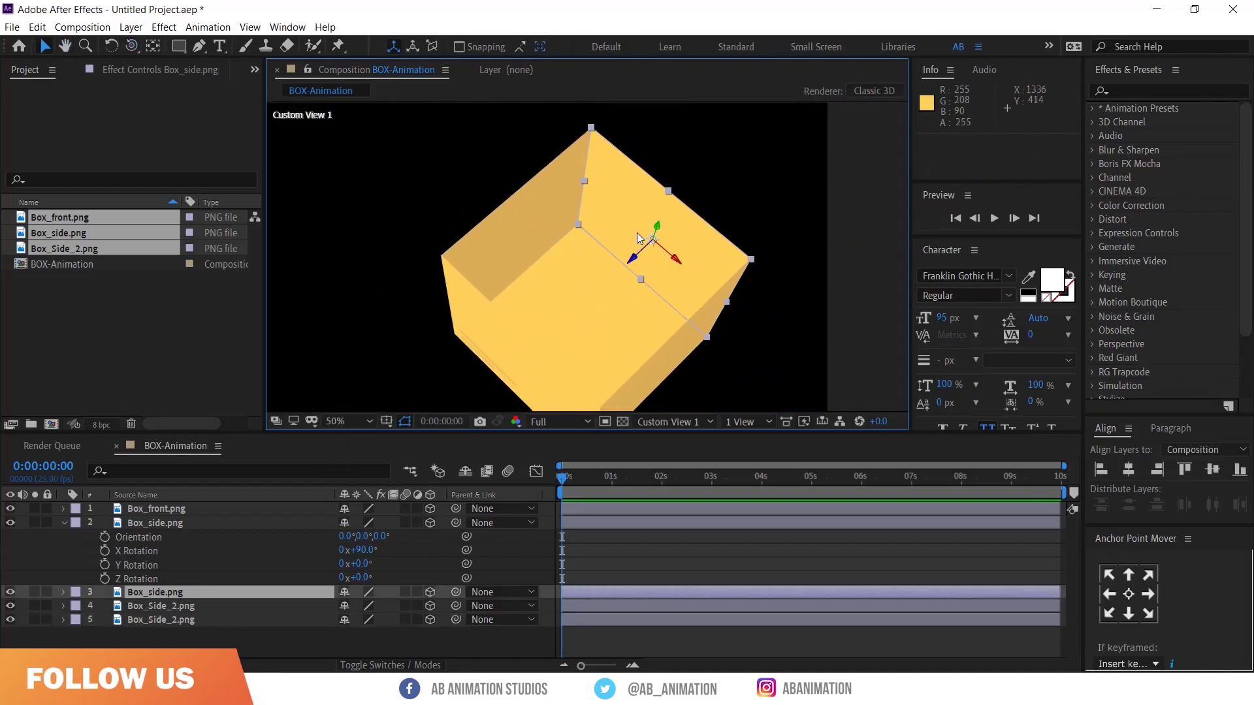
scroll(643, 243, up, 1)
drag(643, 243, 568, 385)
scroll(663, 341, down, 1)
click(731, 332)
drag(679, 379, 781, 253)
click(641, 544)
key(u)
key(c)
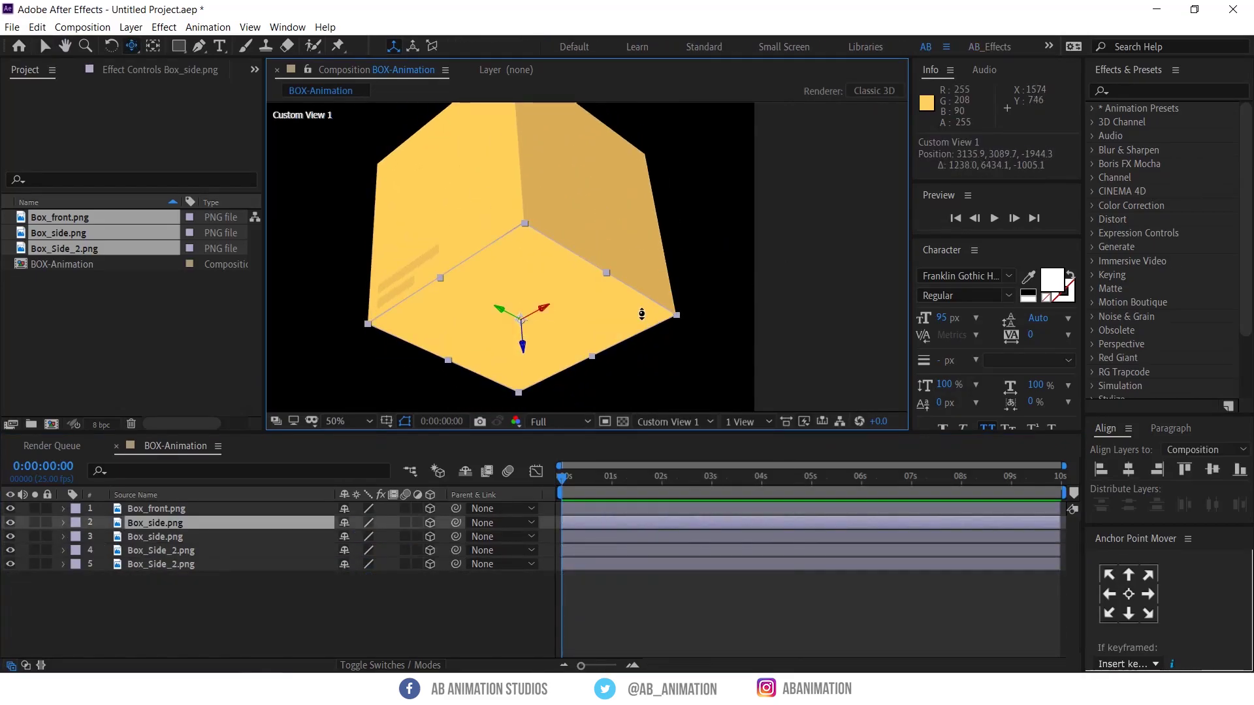
drag(637, 315, 613, 333)
key(v)
key(c)
scroll(703, 313, down, 2)
key(v)
Duplicate the bottom Box_side.png panel and raise the copy to the upper edges to close the top of the box
click(241, 522)
key(ctrl+d)
drag(585, 294, 583, 245)
scroll(576, 211, up, 2)
drag(602, 339, 607, 306)
Examine the closed box from several angles to check that all six panels fit together
key(c)
key(v)
click(704, 595)
key(comma)
drag(742, 320, 703, 242)
key(c)
drag(703, 241, 639, 303)
scroll(724, 310, down, 1)
key(v)
scroll(601, 310, up, 1)
click(278, 622)
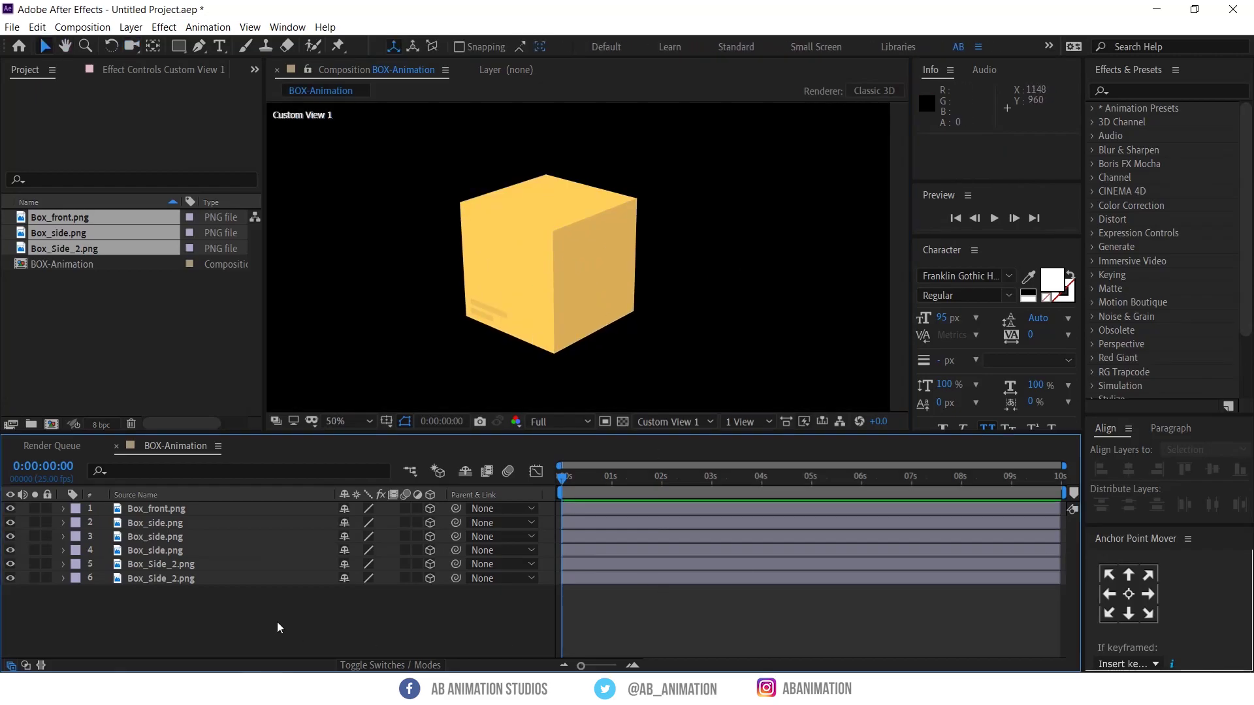
Switch the composition view to Active Camera and add a null object
click(743, 422)
click(700, 421)
click(700, 421)
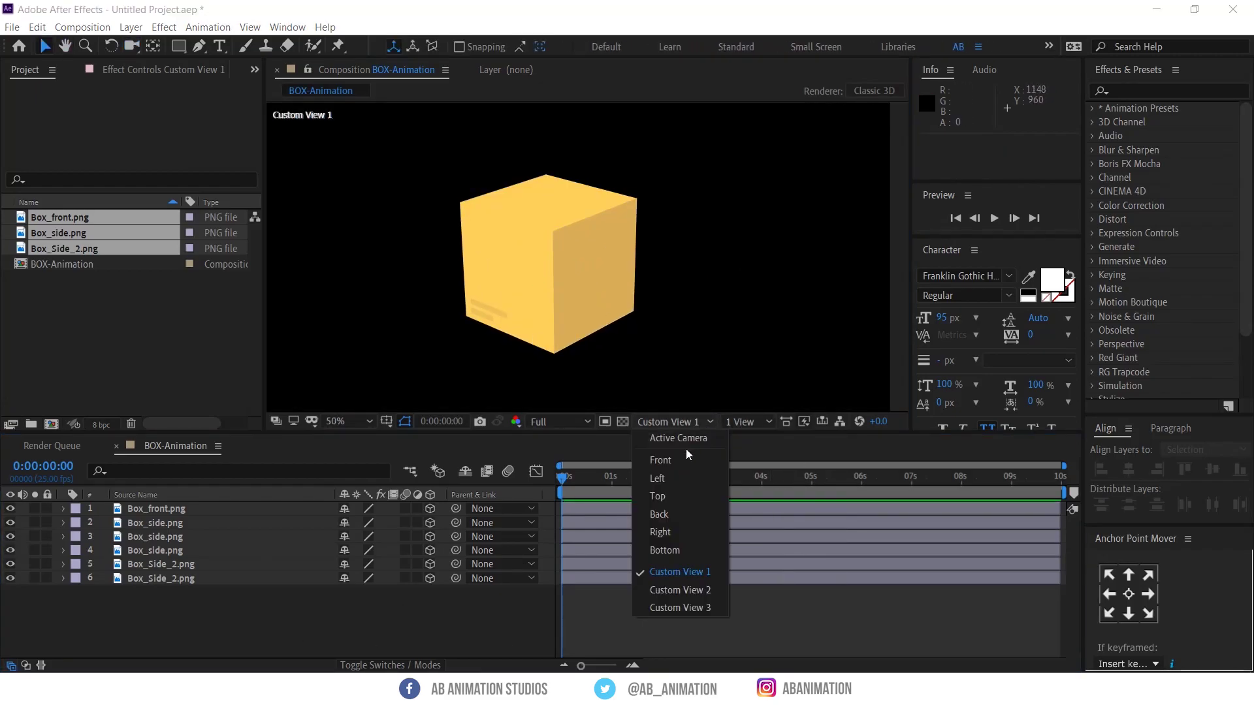
click(687, 448)
scroll(624, 331, down, 2)
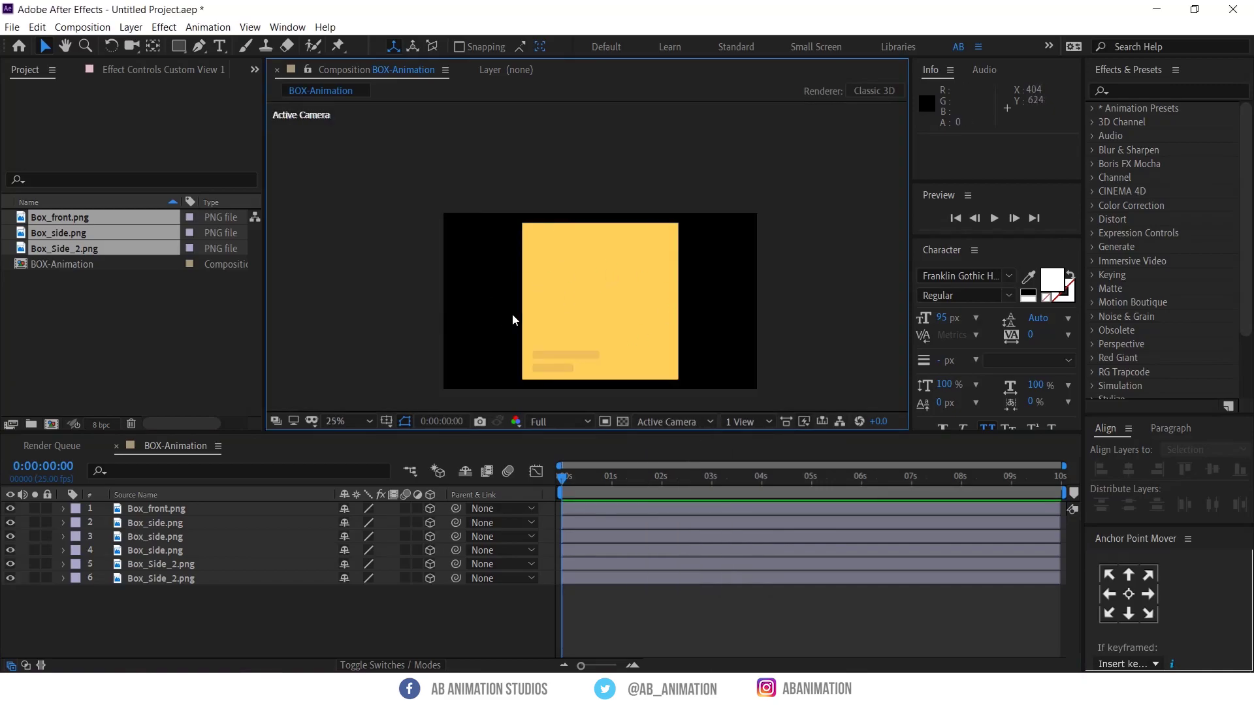
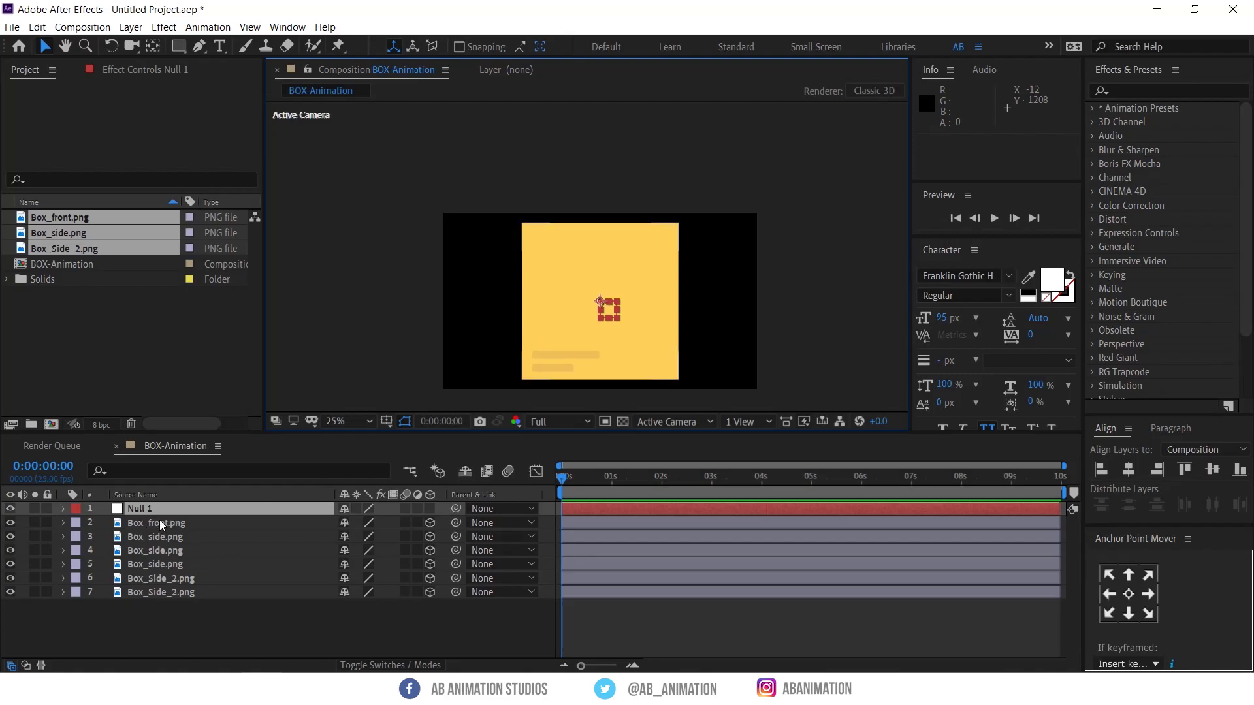
Parent all six box layers to Null 1 and make the null a 3D layer
shift+click(171, 593)
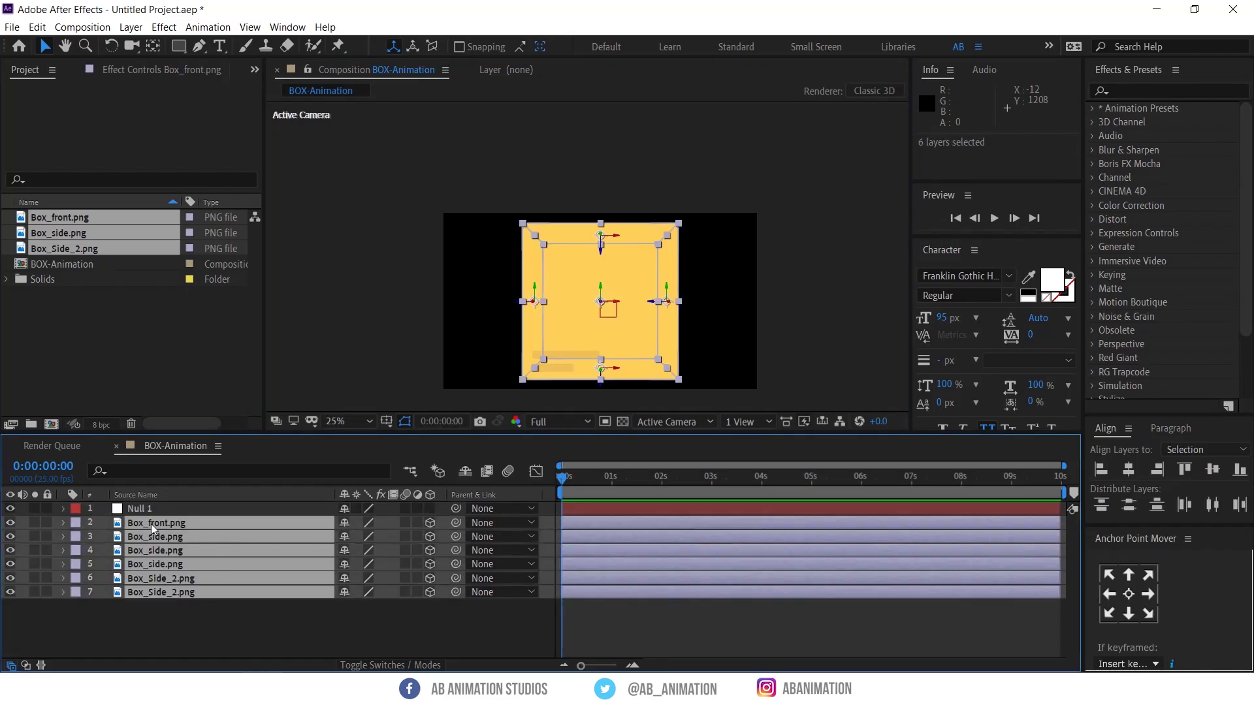
drag(280, 517, 267, 507)
click(212, 509)
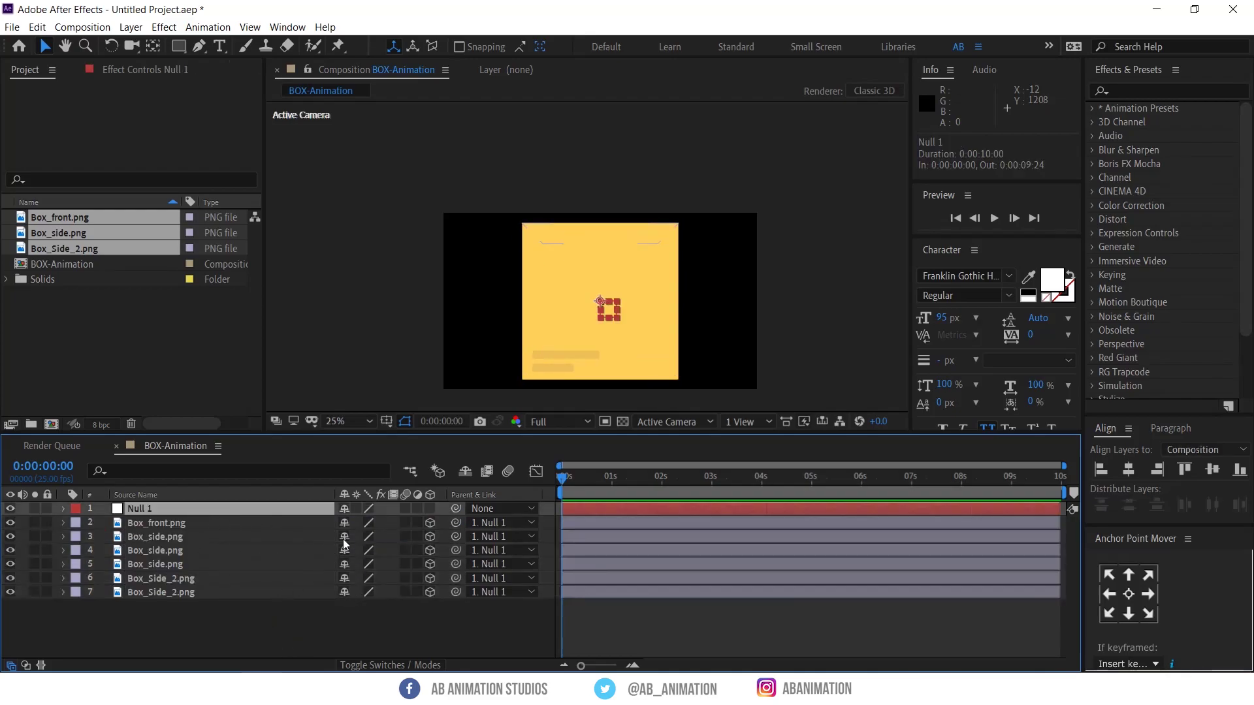
click(429, 508)
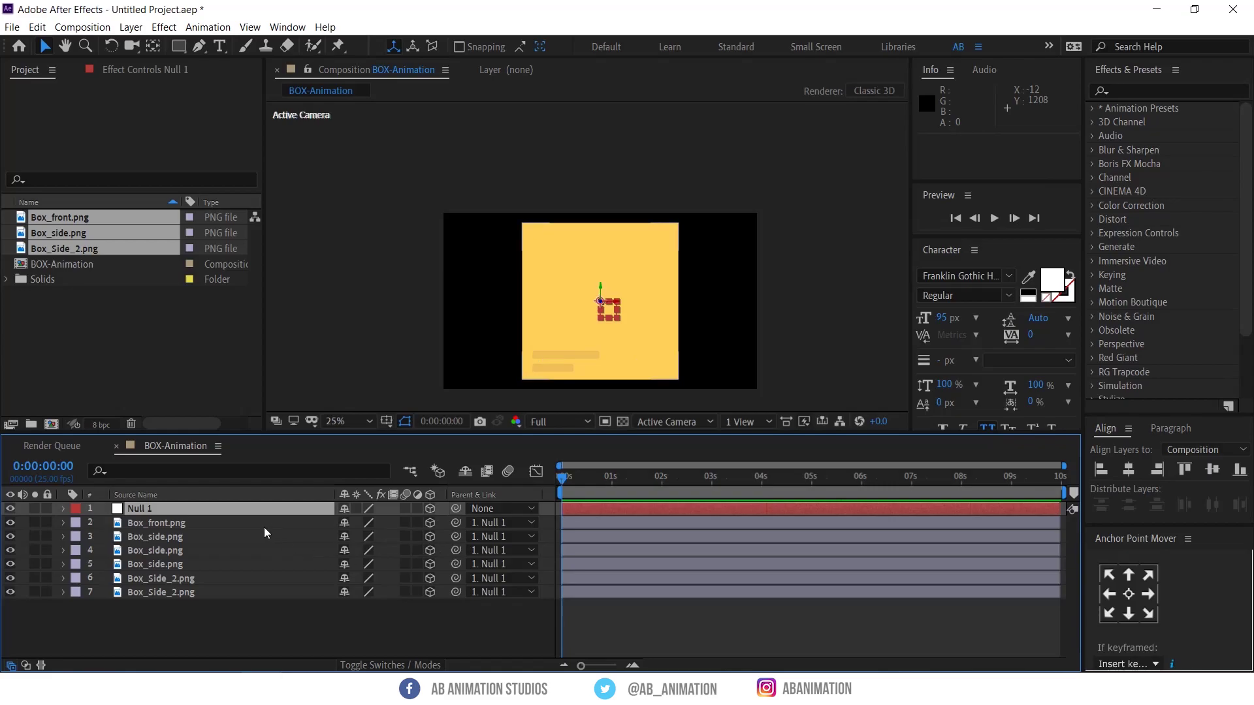
Scale Null 1 down to 59% and fit the composition to the viewer
key(r)
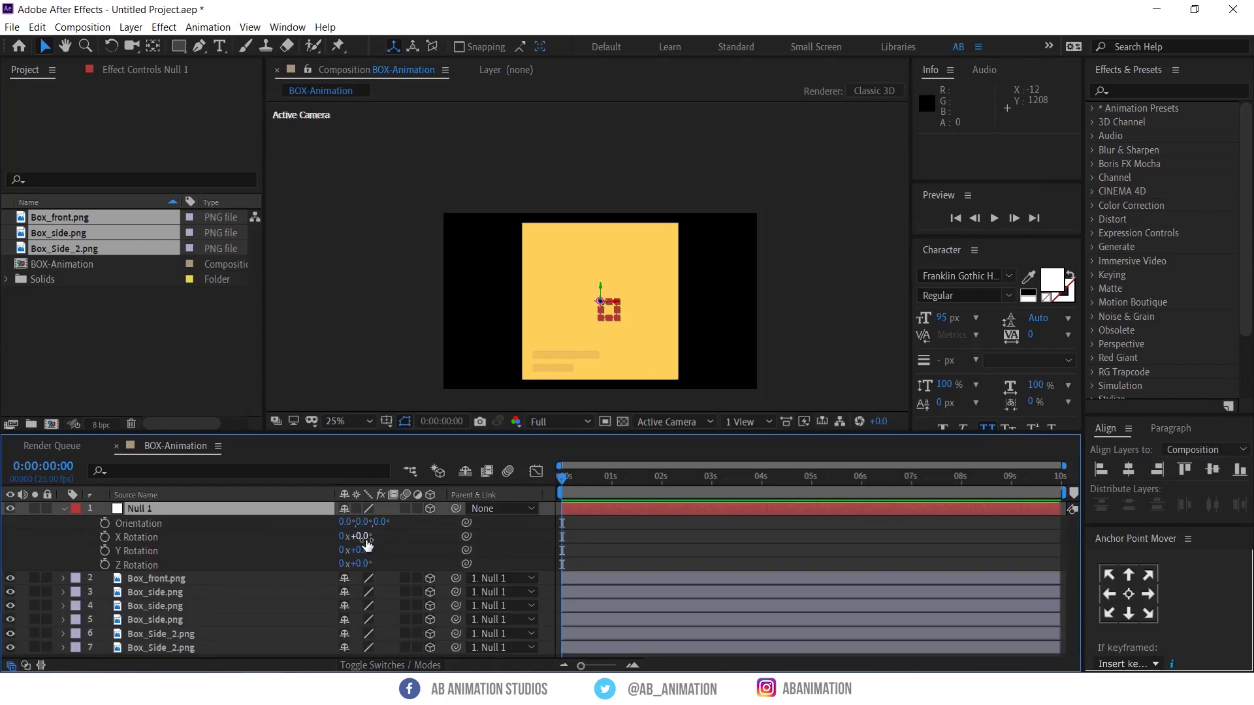
key(shift+s)
drag(385, 526, 356, 522)
click(353, 422)
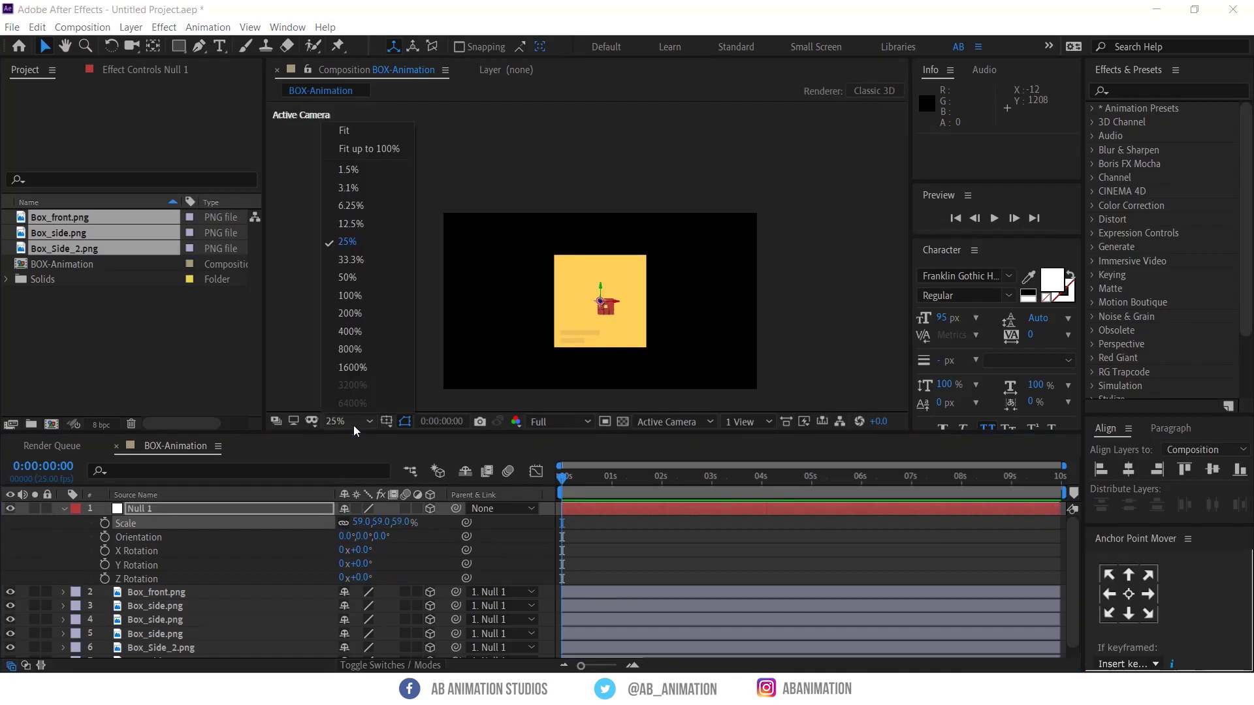
click(352, 133)
Rotate Null 1 to 41° on X and 63° on Y, and reveal its Anchor Point property
drag(359, 551, 318, 527)
key(ctrl+z)
key(shift+a)
key(ctrl+z)
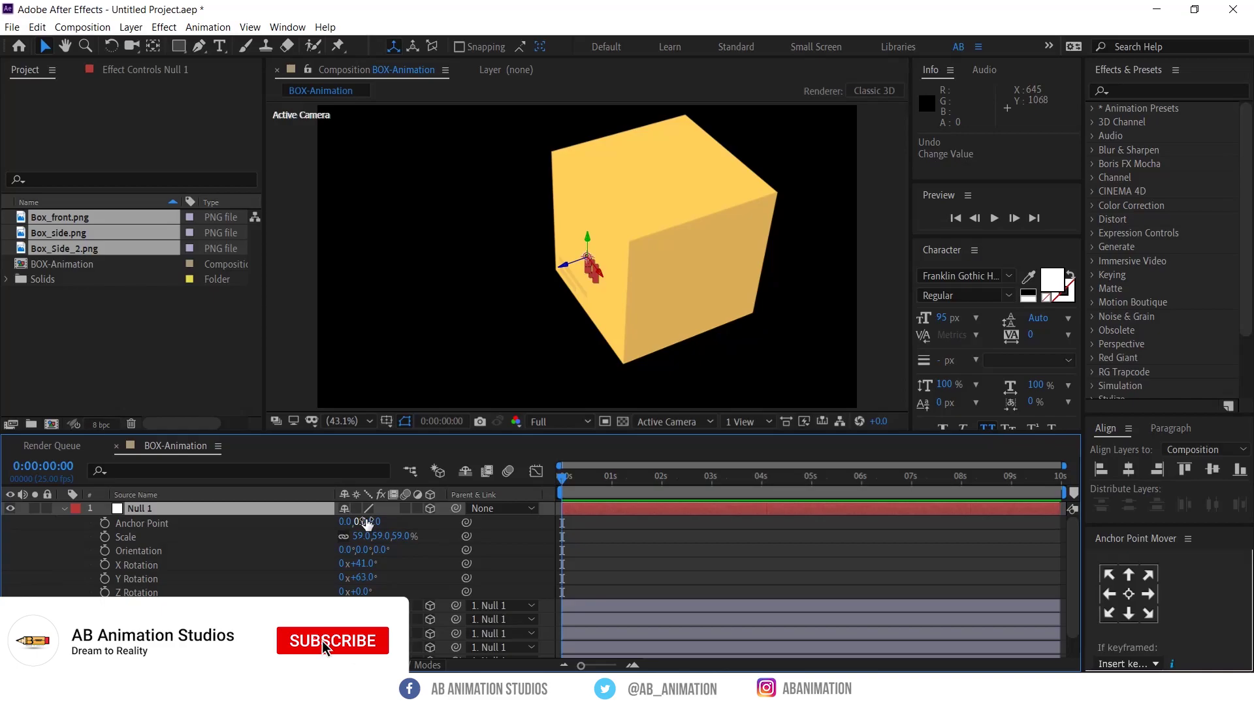
Centre Null 1's anchor point inside the box at Z 476 using the Top view, with X rotation reduced to 1°
drag(377, 522, 683, 471)
click(735, 417)
click(698, 423)
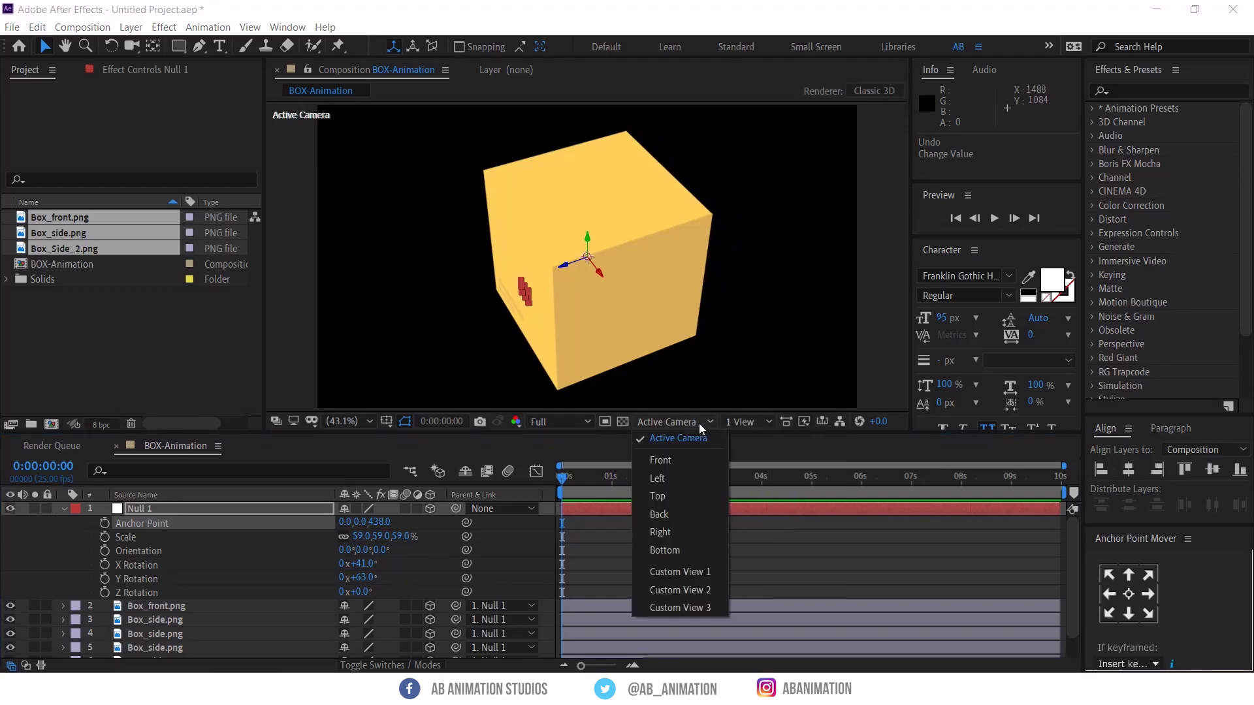
click(656, 495)
drag(363, 564, 338, 565)
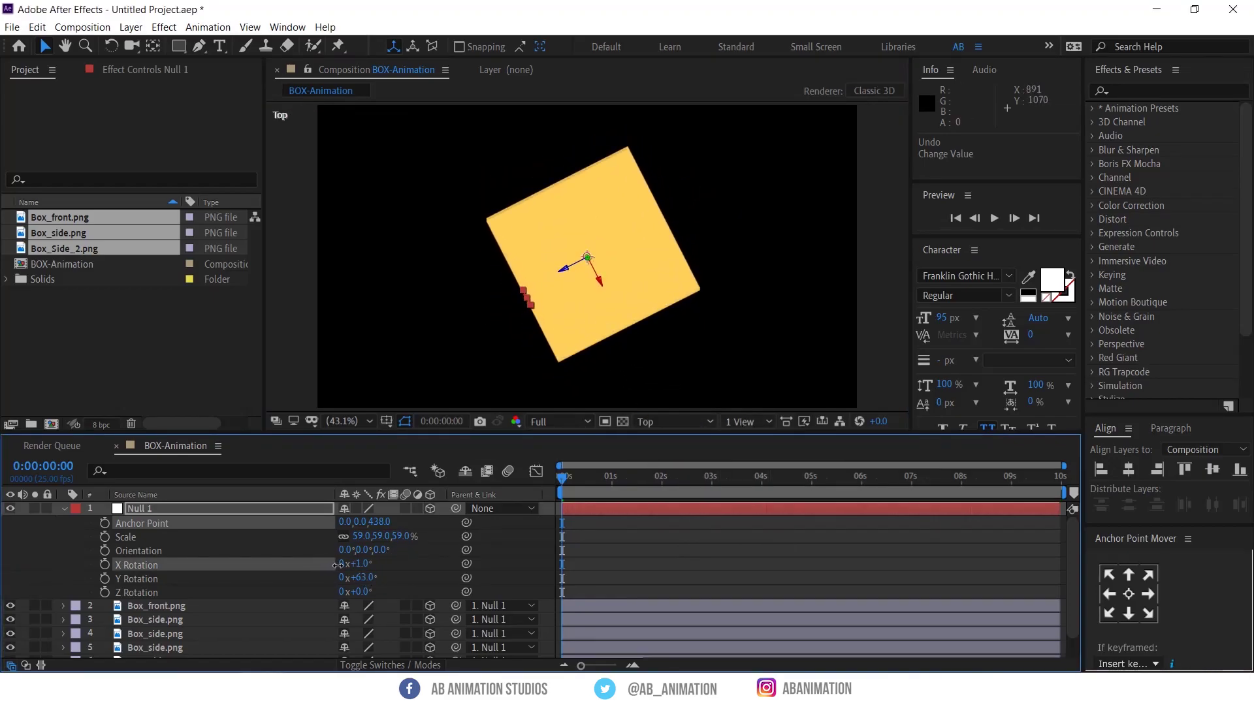
drag(379, 523, 402, 522)
Return to the Active Camera view and set Null 1's X rotation to 0°, undoing the trial rotation
drag(365, 591, 578, 567)
click(663, 422)
click(662, 438)
key(ctrl+z)
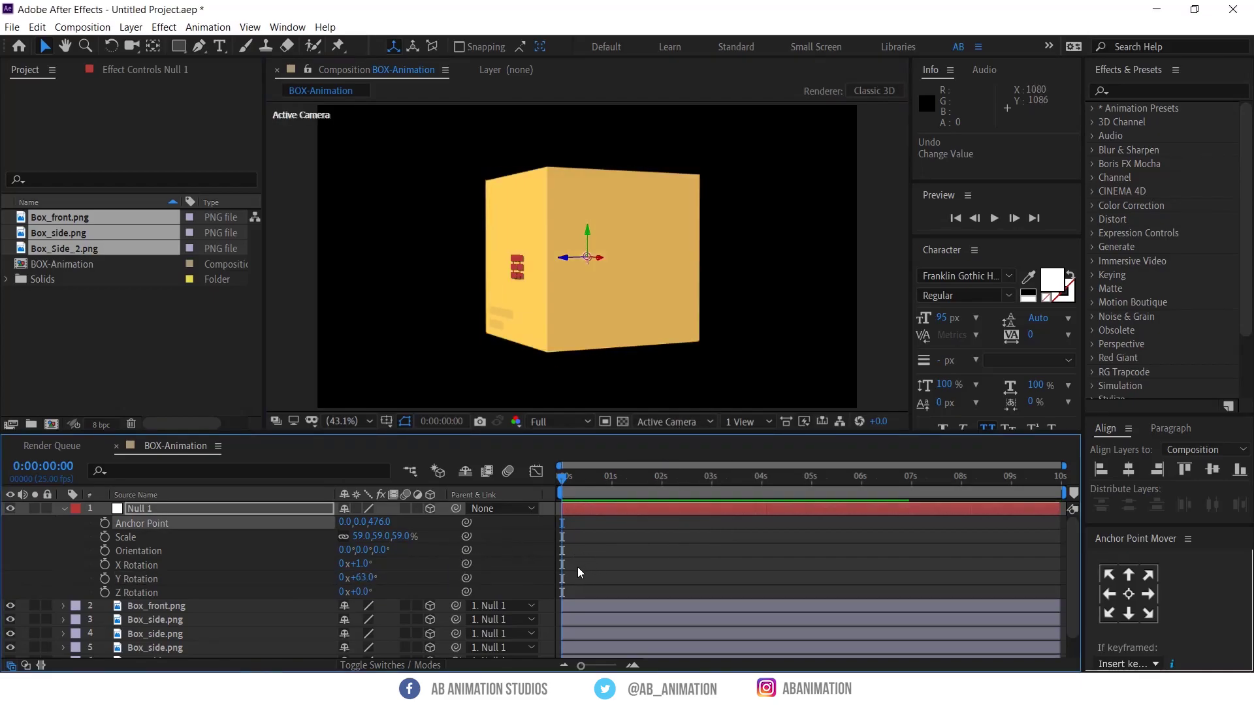
click(361, 565)
text(0)
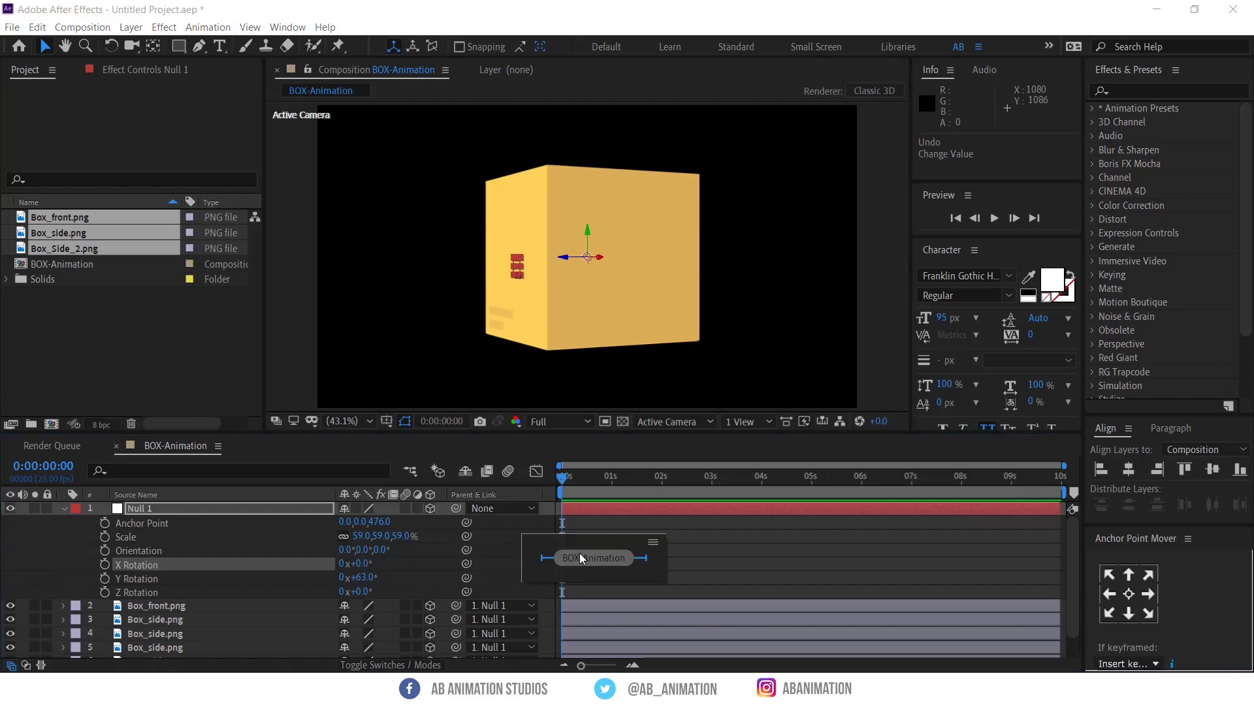
Reset Null 1's Y rotation to 0° so the box faces the camera squarely
key(Tab)
text(0)
key(Return)
click(650, 566)
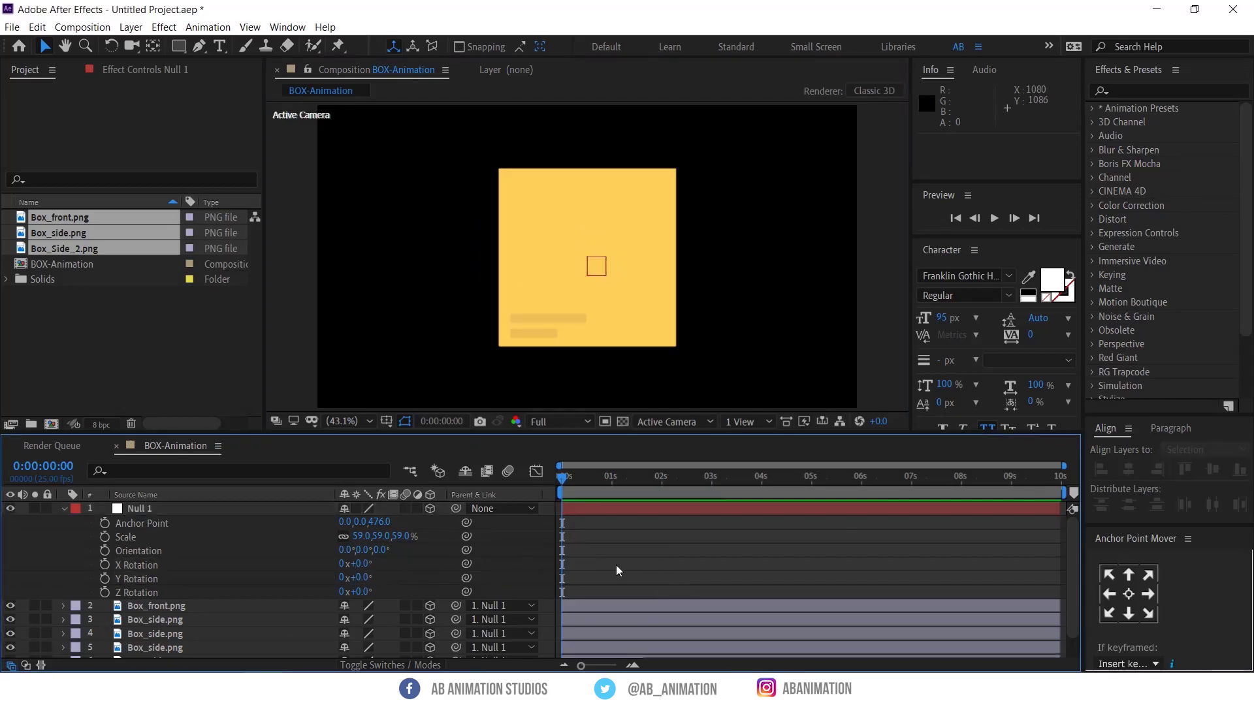
Scale Null 1 to 37% and rotate it to 13° on X and 60° on Y
drag(359, 583, 350, 536)
scroll(571, 325, down, 2)
click(503, 536)
click(619, 566)
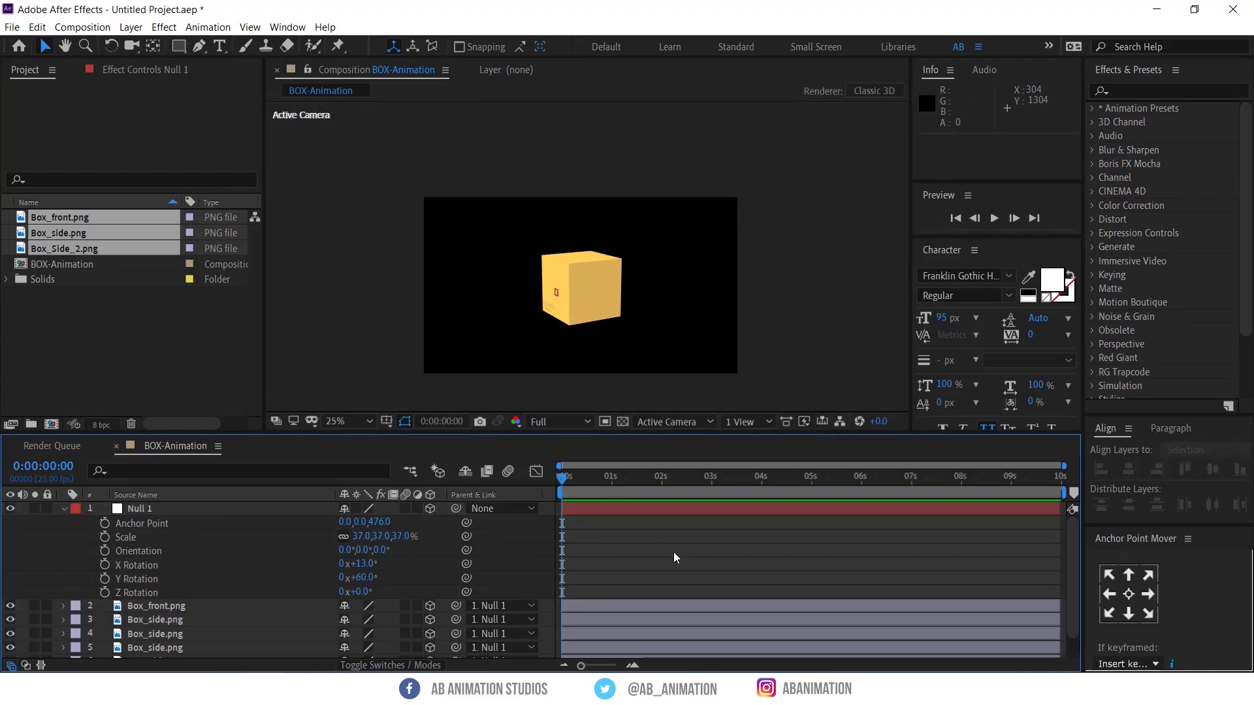
Reveal Box_front.png's Anchor Point, try shifting it on Y, and undo the shift
key(u)
click(195, 522)
key(period)
key(period)
key(a)
drag(384, 537, 338, 539)
key(ctrl+z)
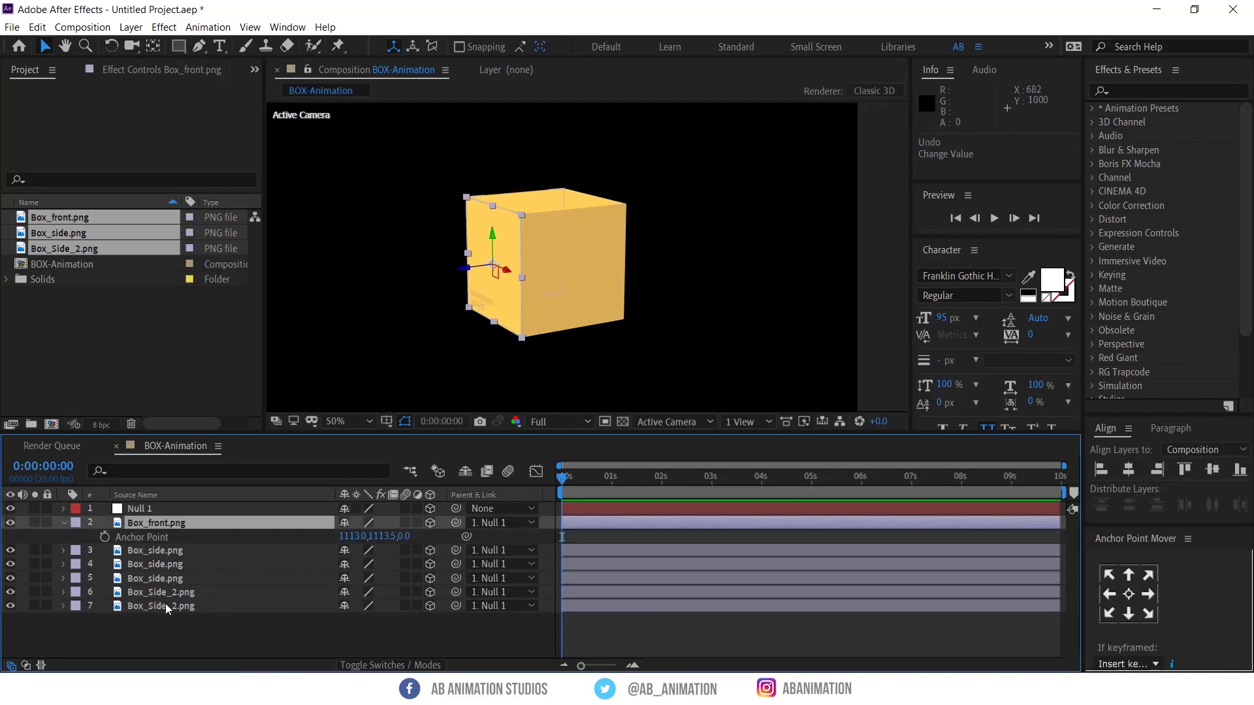
Select the four upright wall layers, Box_front.png, the layer 5 Box_side.png and both Box_Side_2.png, and reveal their Anchor Point properties
click(171, 554)
click(165, 565)
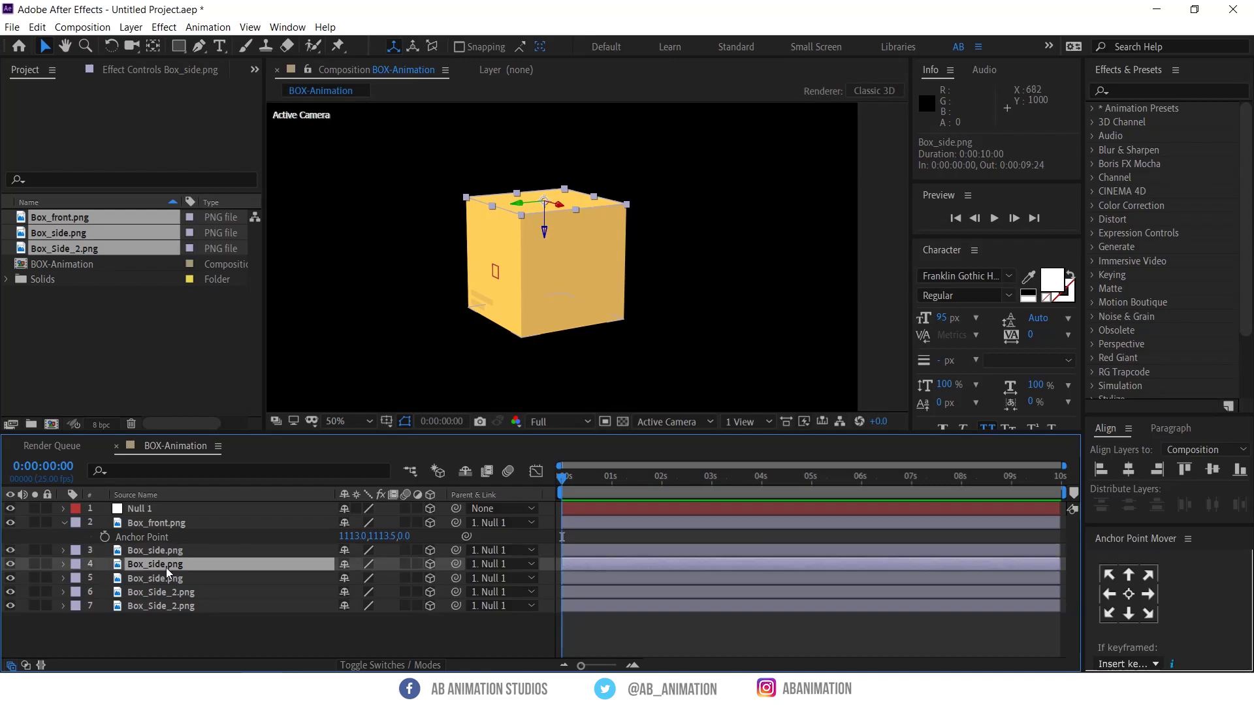
click(159, 579)
shift+click(154, 607)
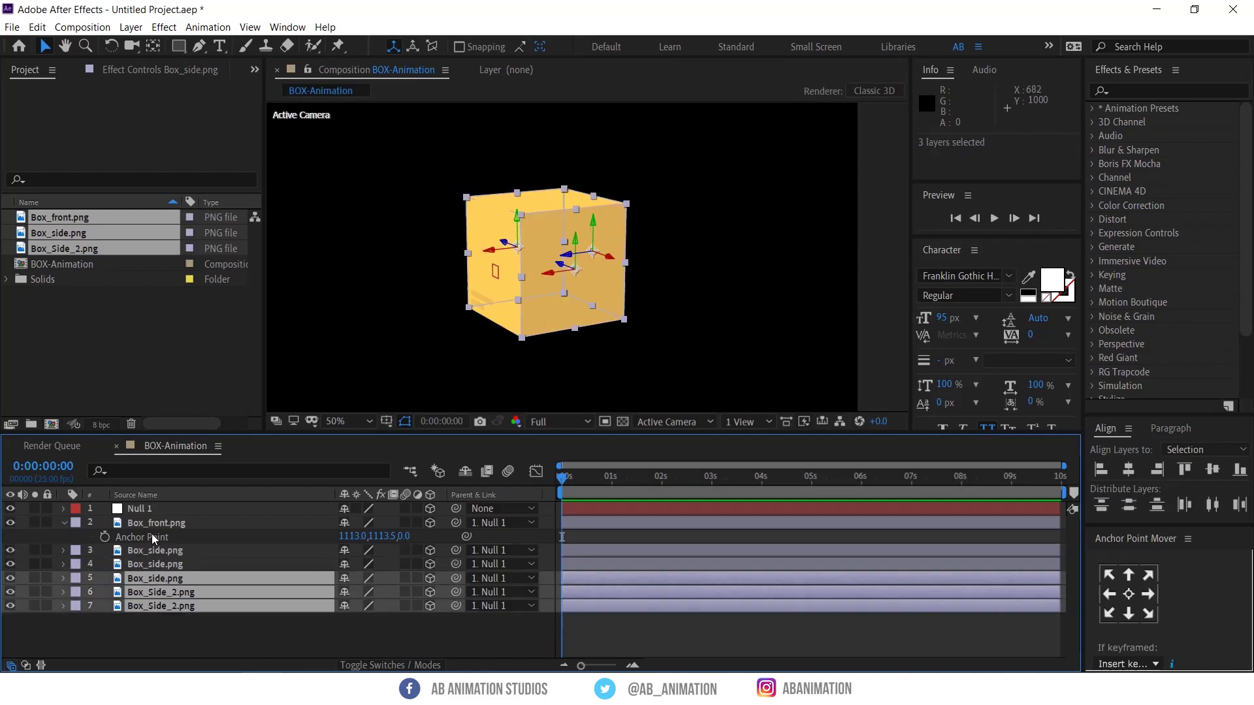
ctrl+click(150, 523)
key(a)
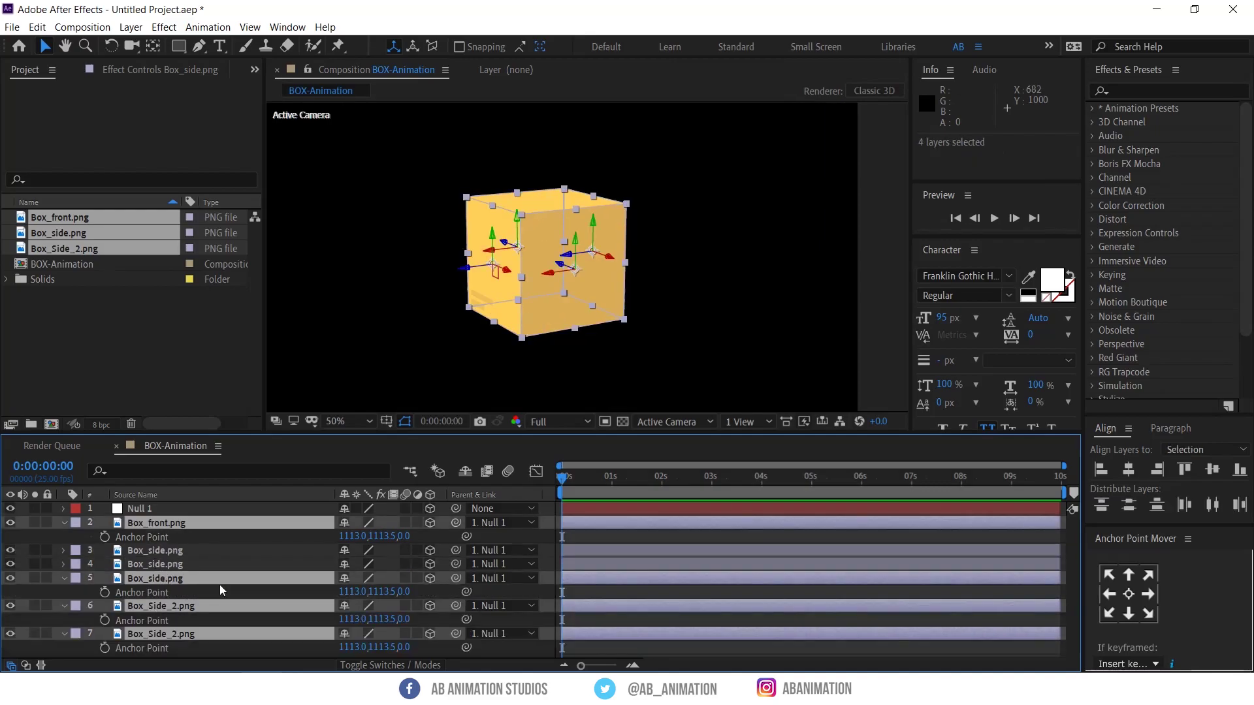
Set the four wall layers' anchor point Y to 2223.5 and move the walls back down onto the base panel
drag(395, 592, 976, 535)
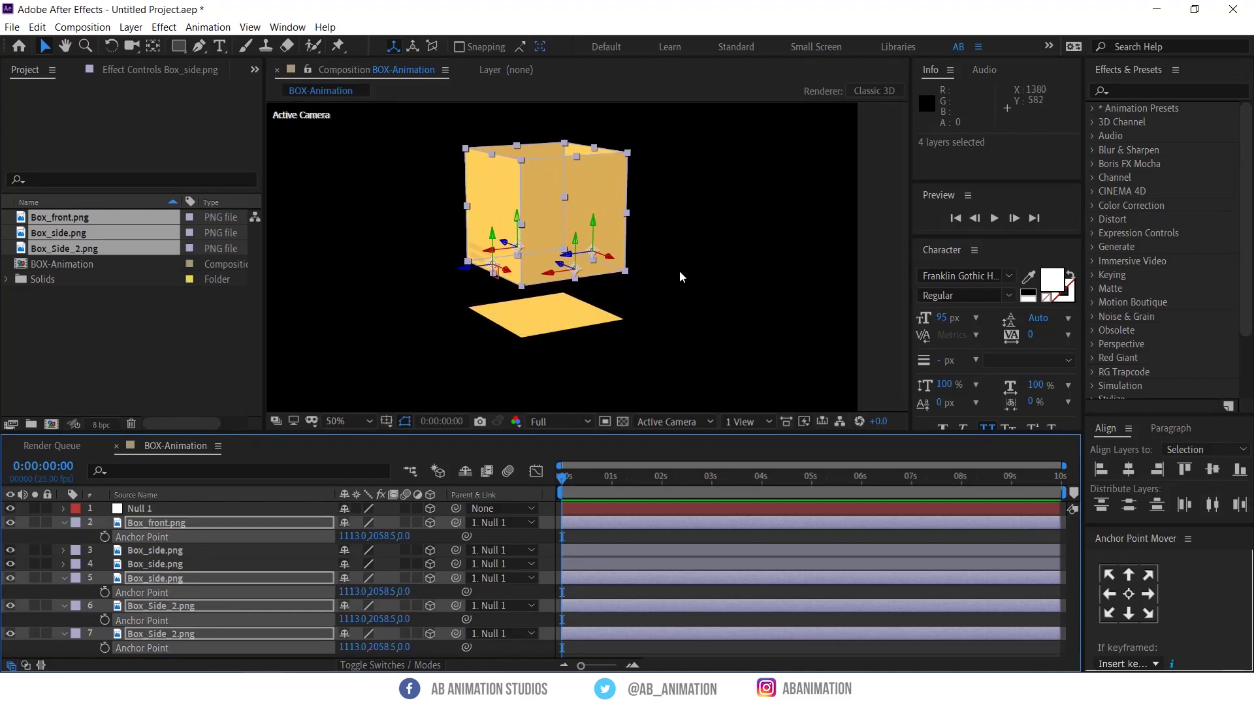
scroll(681, 271, up, 2)
drag(375, 537, 550, 494)
drag(470, 204, 476, 463)
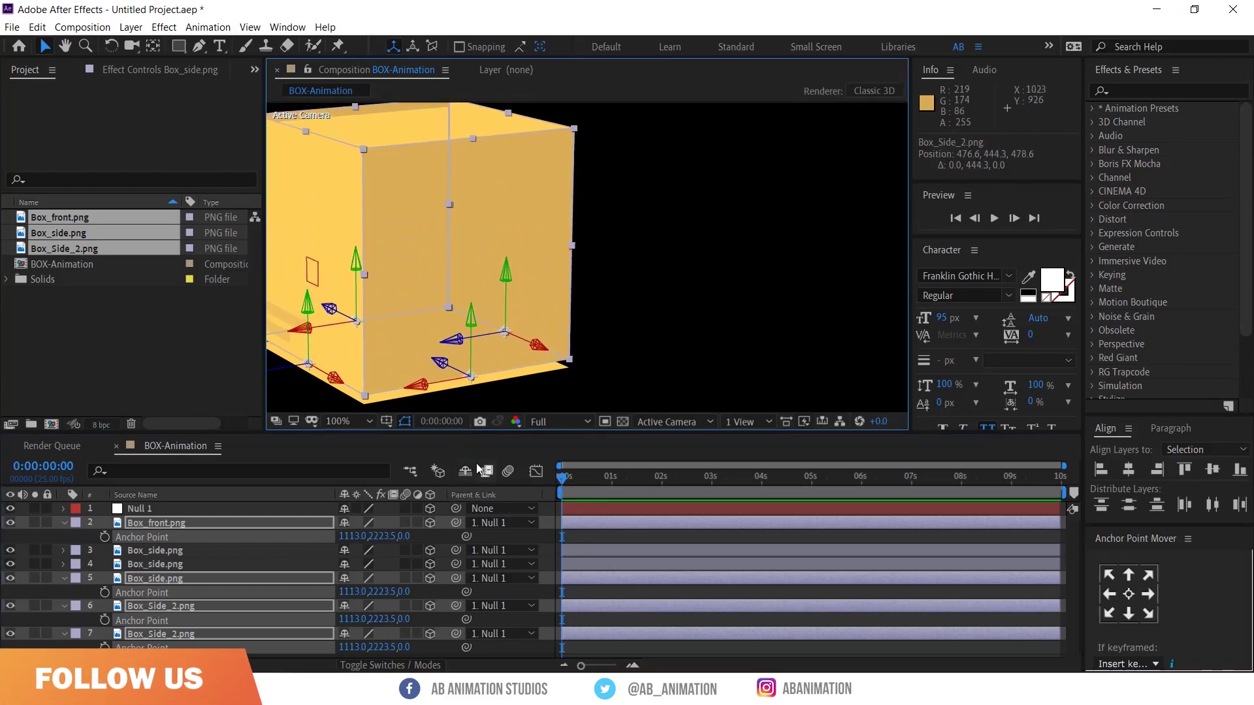
Reduce the wall layers' anchor point Y to 2148.5 and rotate Null 1 to -30° on X and 56° on Y
drag(633, 300, 731, 211)
drag(380, 536, 341, 536)
click(242, 509)
key(r)
Reselect the four wall layers and fine-tune their anchor point Y to 2138.5 so they meet the base
click(165, 578)
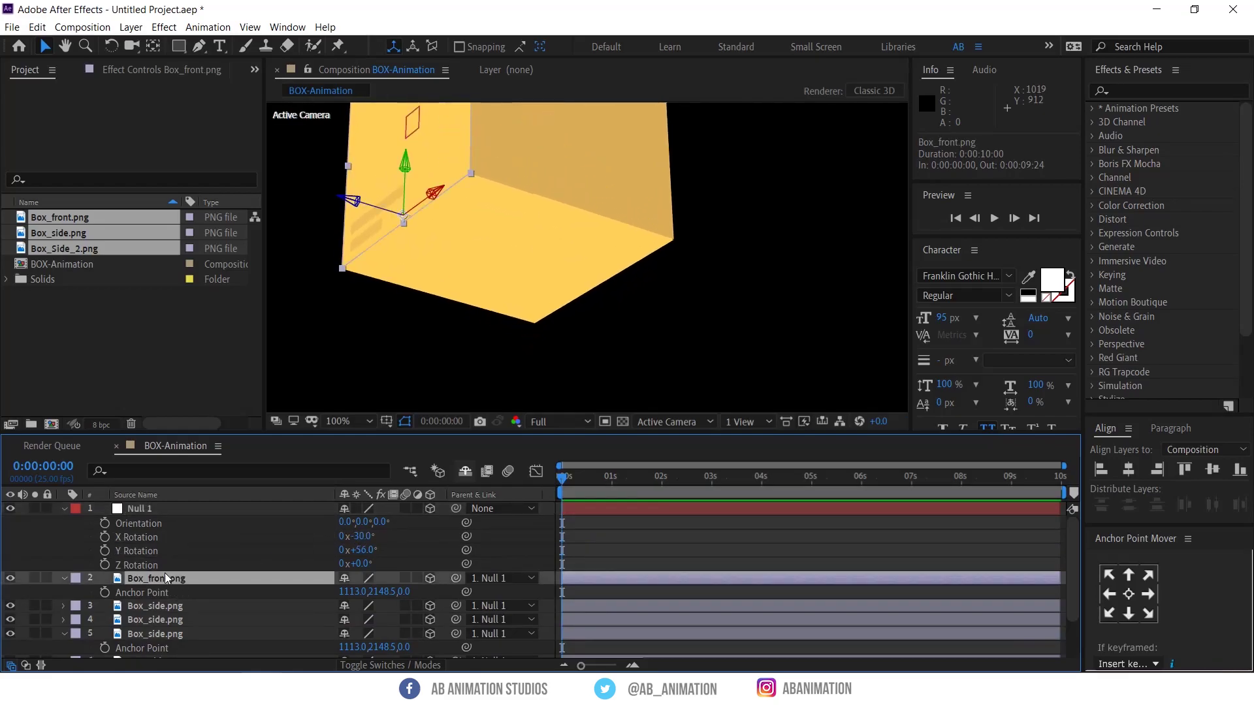
scroll(164, 574, down, 3)
ctrl+click(163, 592)
ctrl+click(189, 619)
scroll(193, 614, down, 1)
ctrl+click(245, 637)
drag(377, 624, 371, 621)
Rotate Null 1 to 32° on X and 59° on Y to view the box from above
click(401, 511)
scroll(401, 511, up, 1)
drag(365, 541, 405, 516)
scroll(542, 297, down, 4)
scroll(577, 227, up, 2)
Set the top Box_side.png panel's anchor point Y to 2225.5 at its hinge edge and move the panel back over the box
click(577, 227)
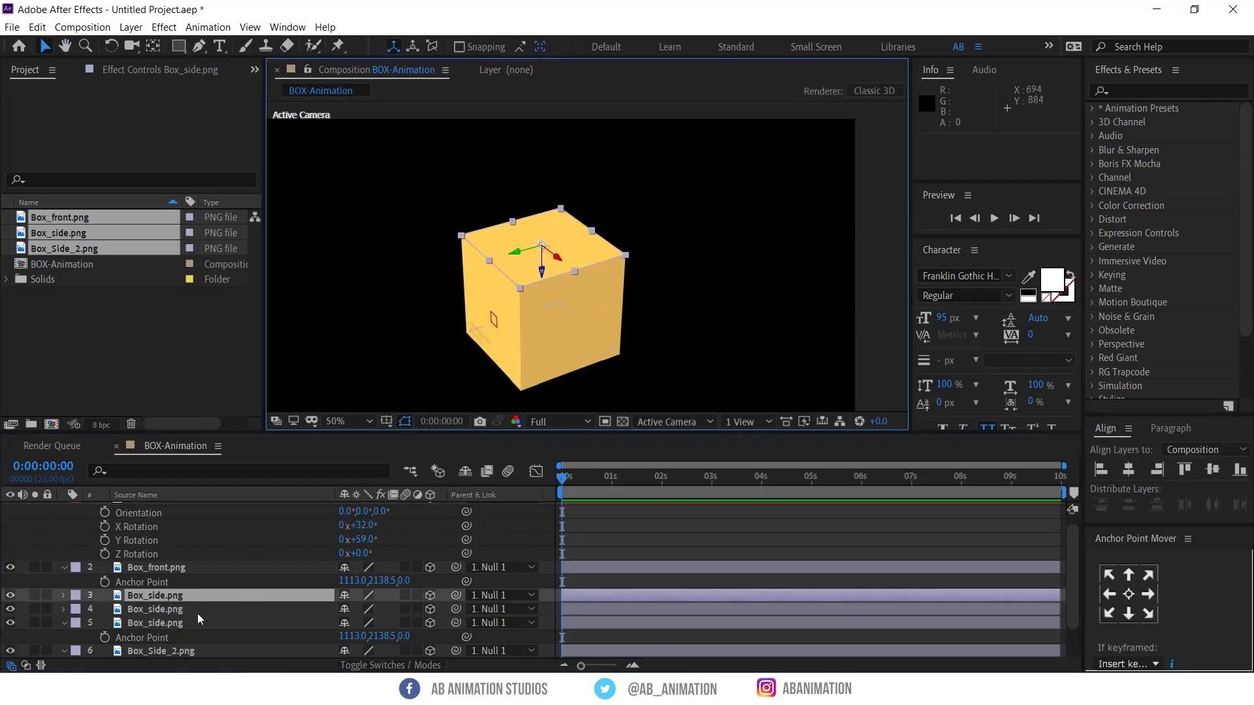
key(a)
drag(353, 609, 180, 620)
key(ctrl+z)
scroll(620, 257, up, 1)
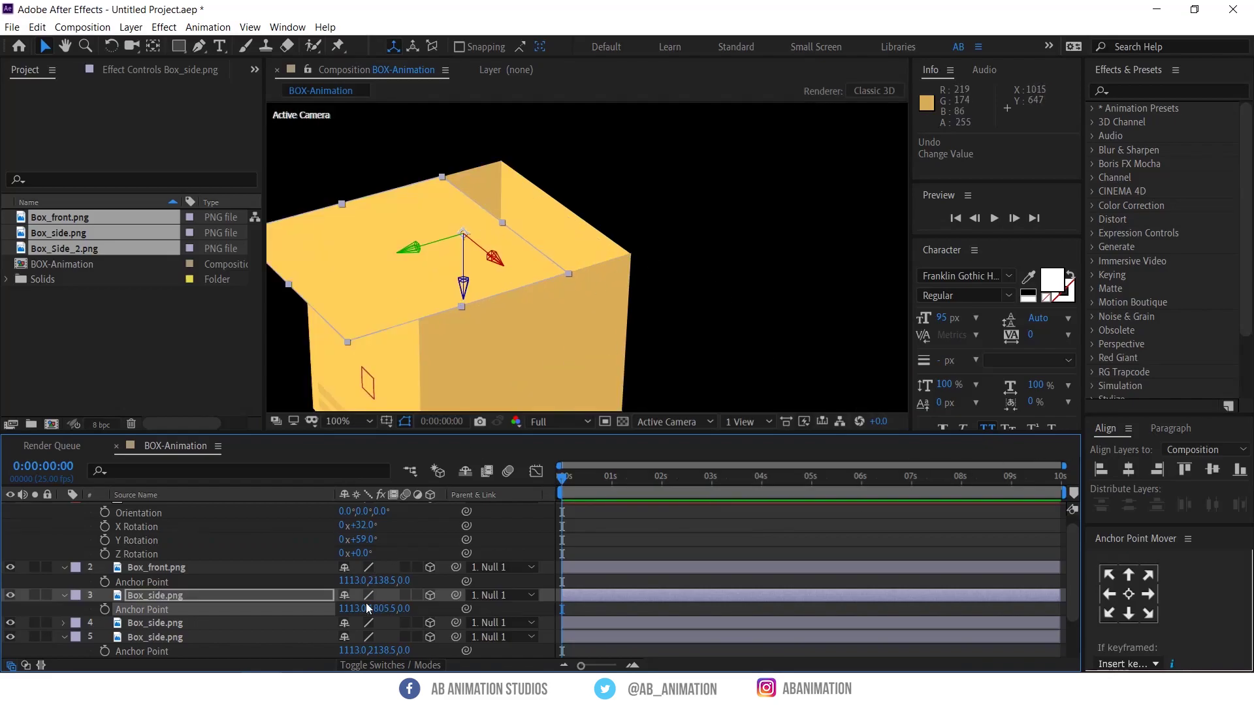
drag(361, 609, 819, 513)
drag(411, 251, 718, 196)
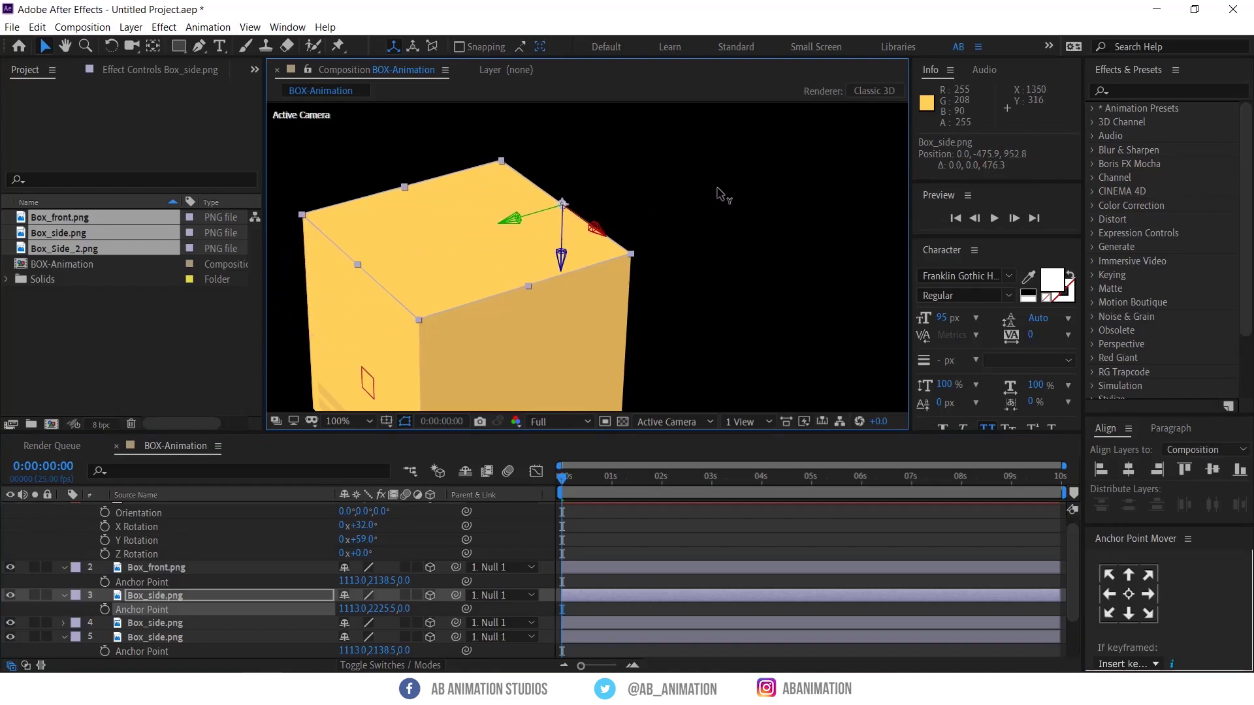
click(416, 455)
key(ctrl+z)
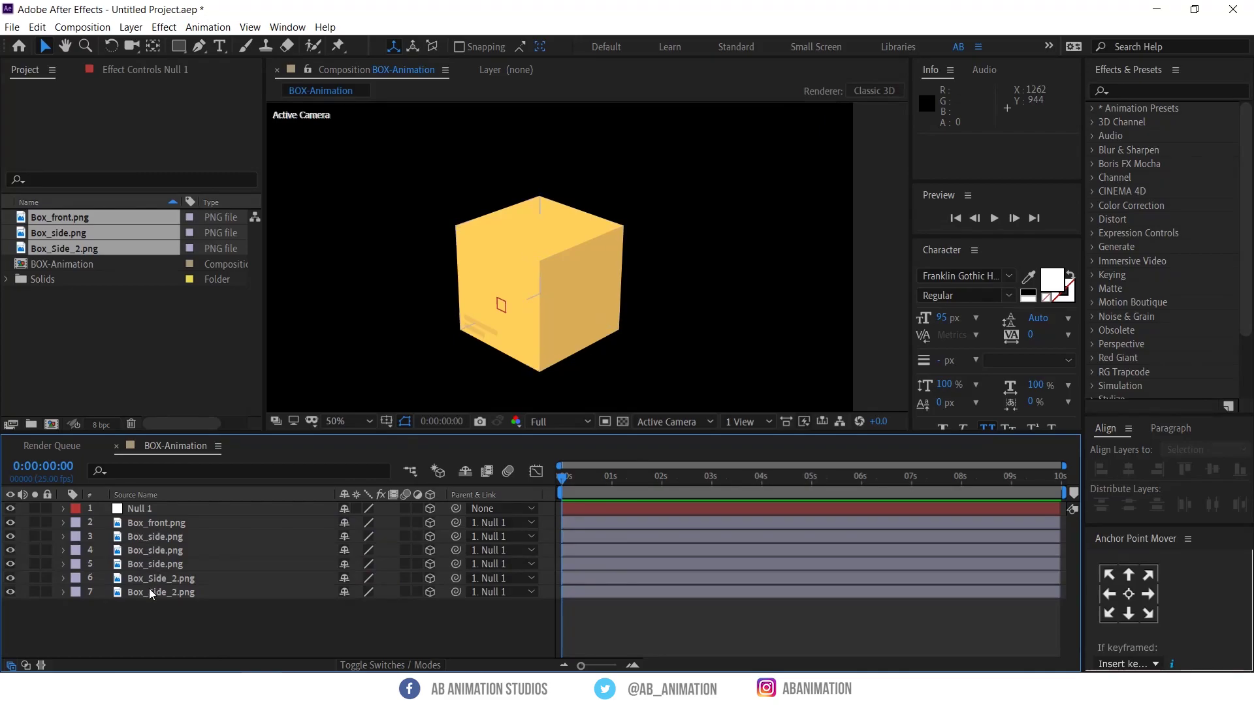
Select the bottom Box_side.png panel, layer 4, and add a Scale keyframe to it at the start of the timeline
click(148, 589)
click(164, 577)
click(166, 566)
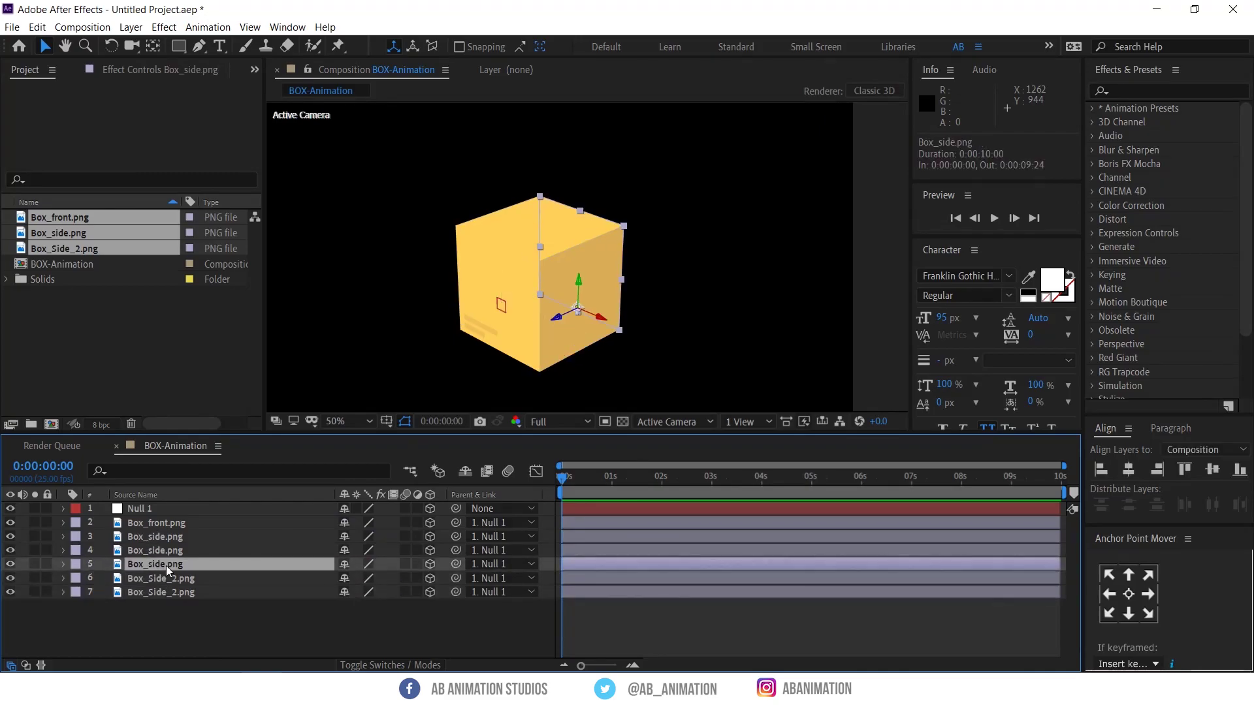
click(170, 552)
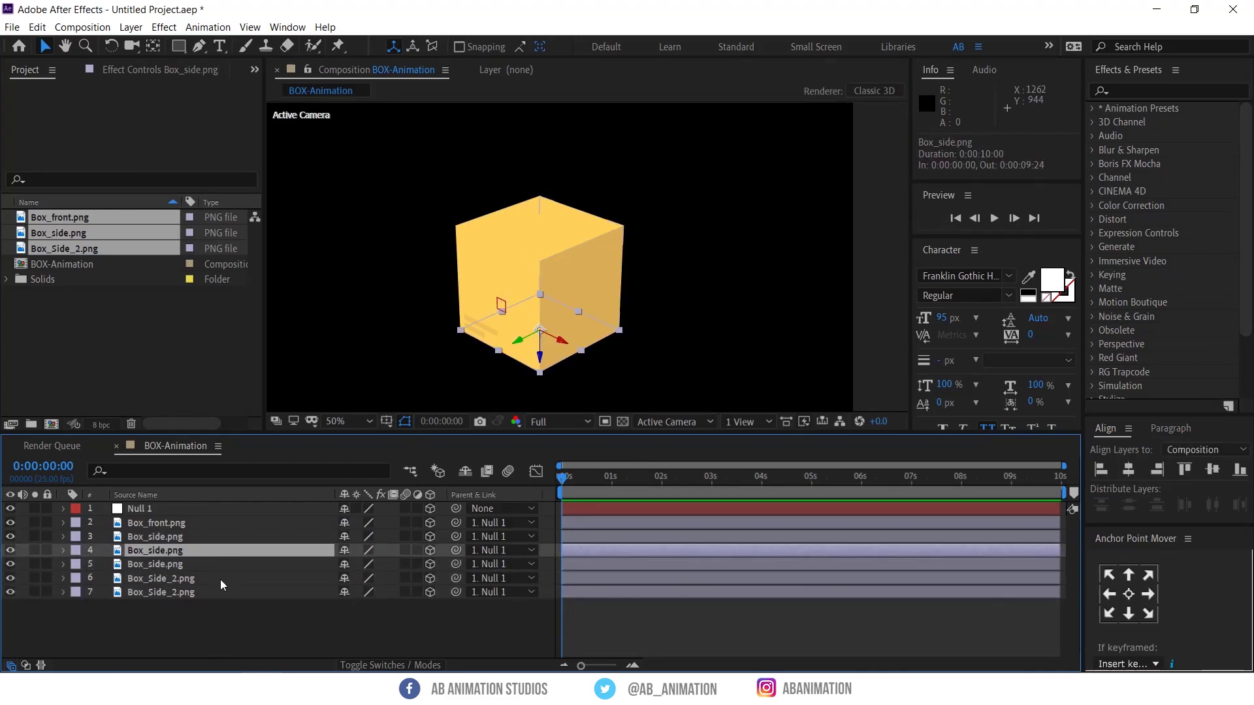
key(s)
key(alt+shift+s)
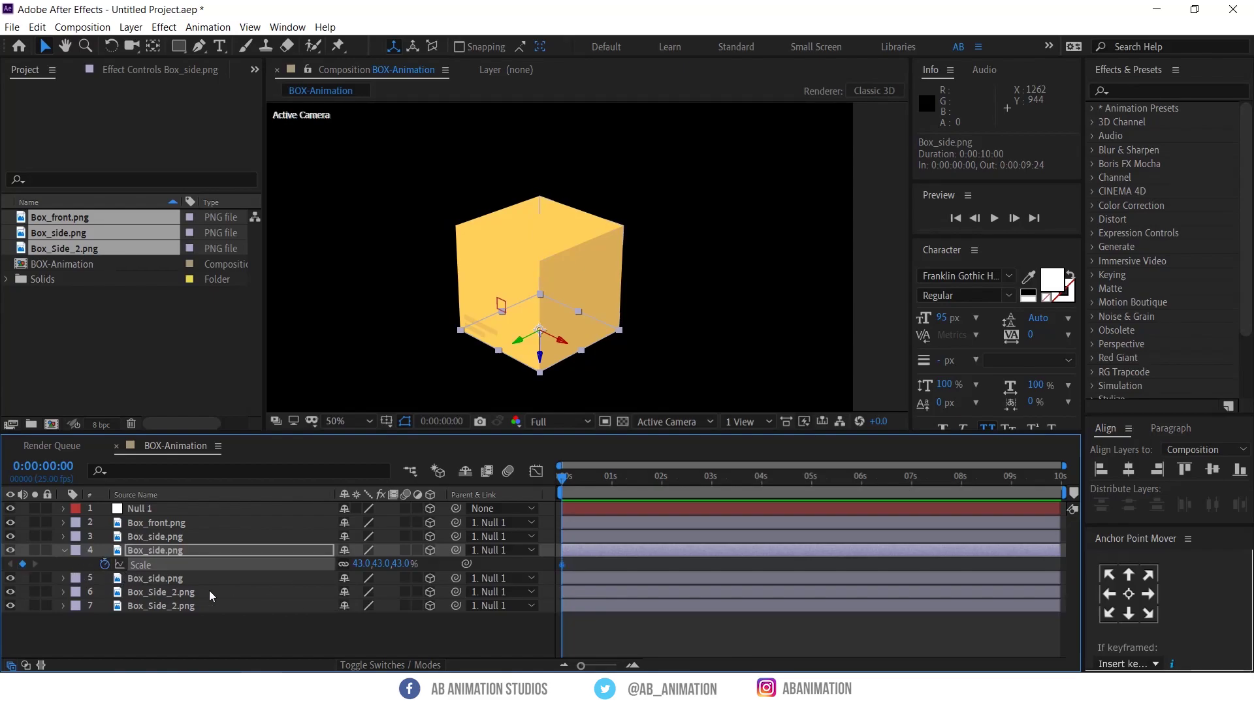
Move the bottom panel's Scale keyframe to frame 10 and set its scale to 0% at frame 0
drag(560, 566, 722, 565)
scroll(585, 567, up, 3)
scroll(612, 589, up, 2)
key(space)
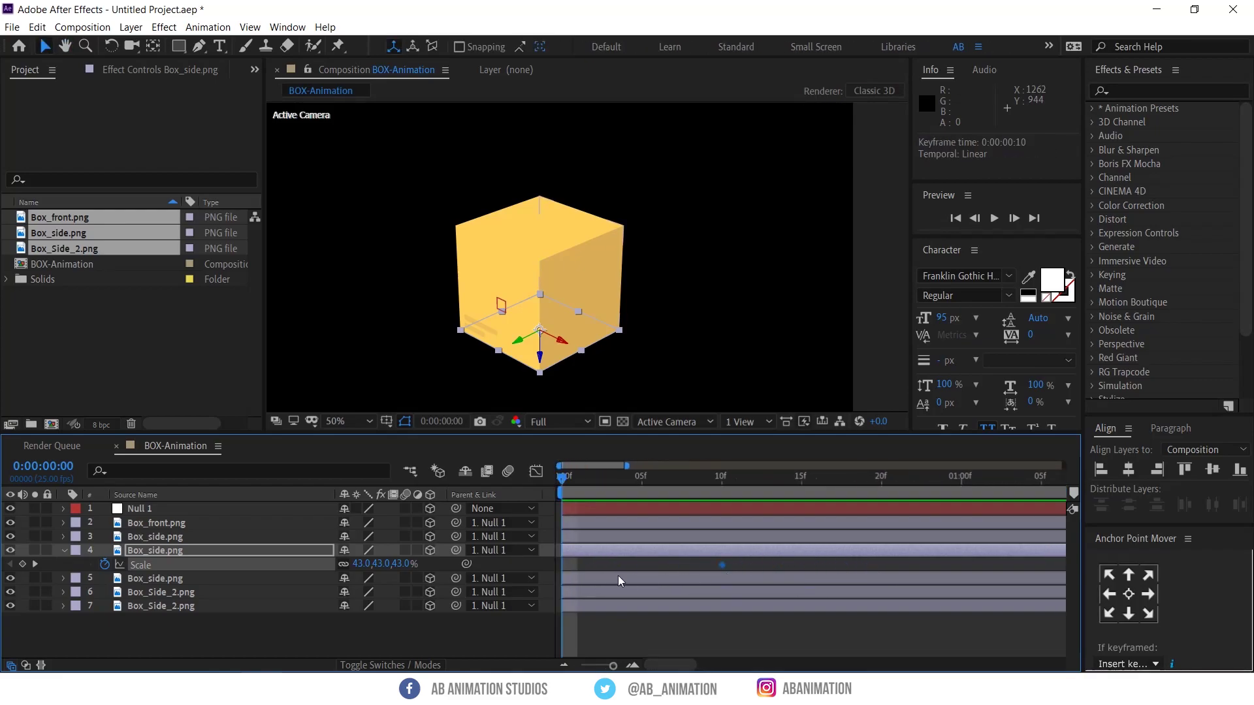
click(601, 567)
click(382, 563)
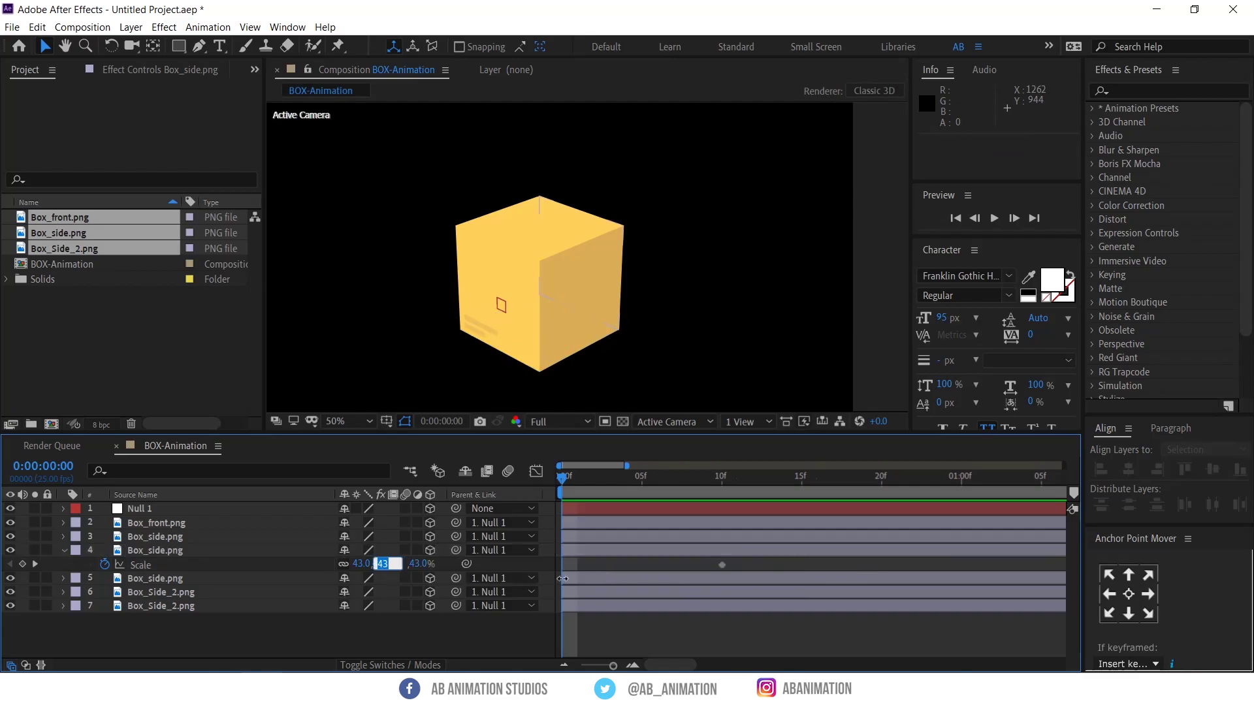
text(0)
key(Return)
Scrub through the bottom panel's scale animation and return to the first frame
drag(563, 474, 641, 476)
key(Home)
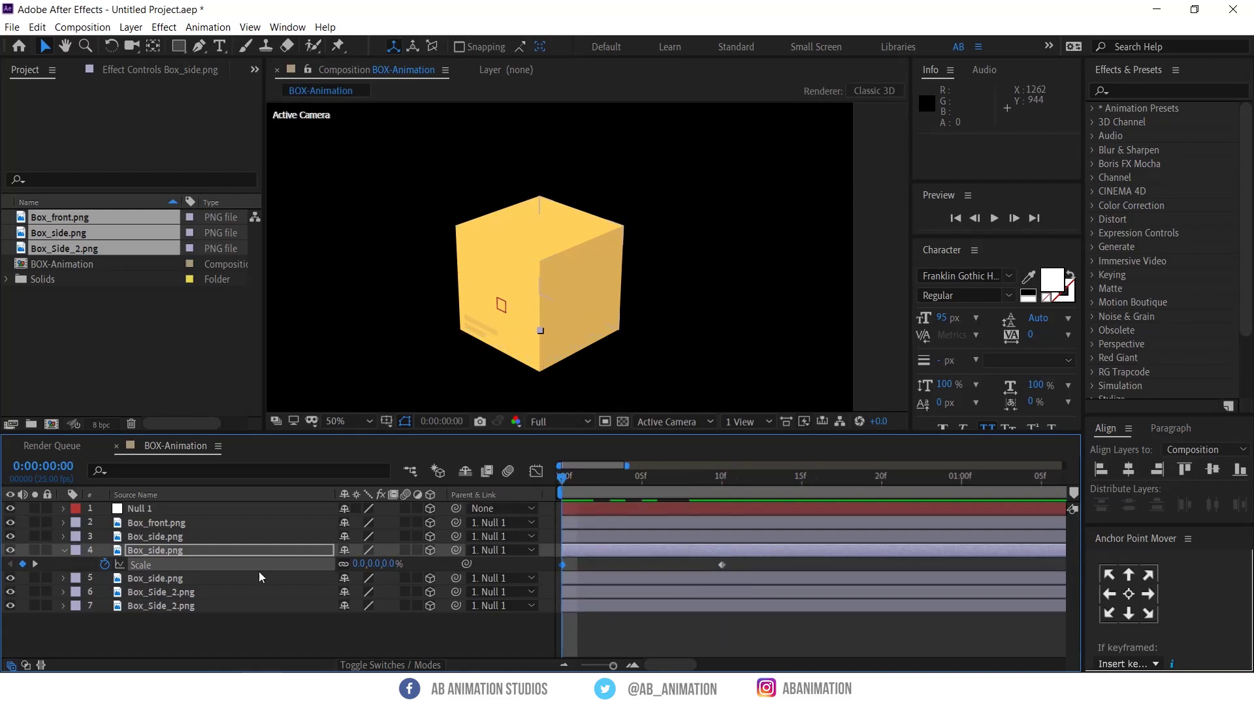
click(175, 568)
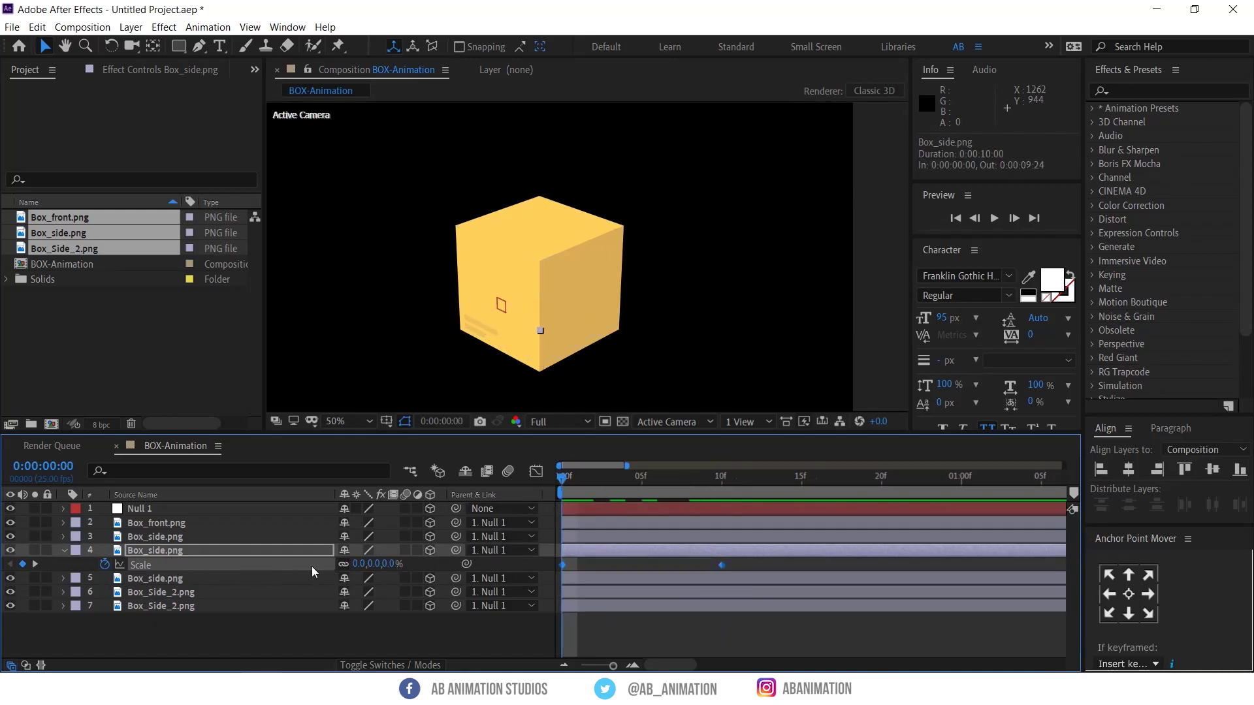
click(740, 567)
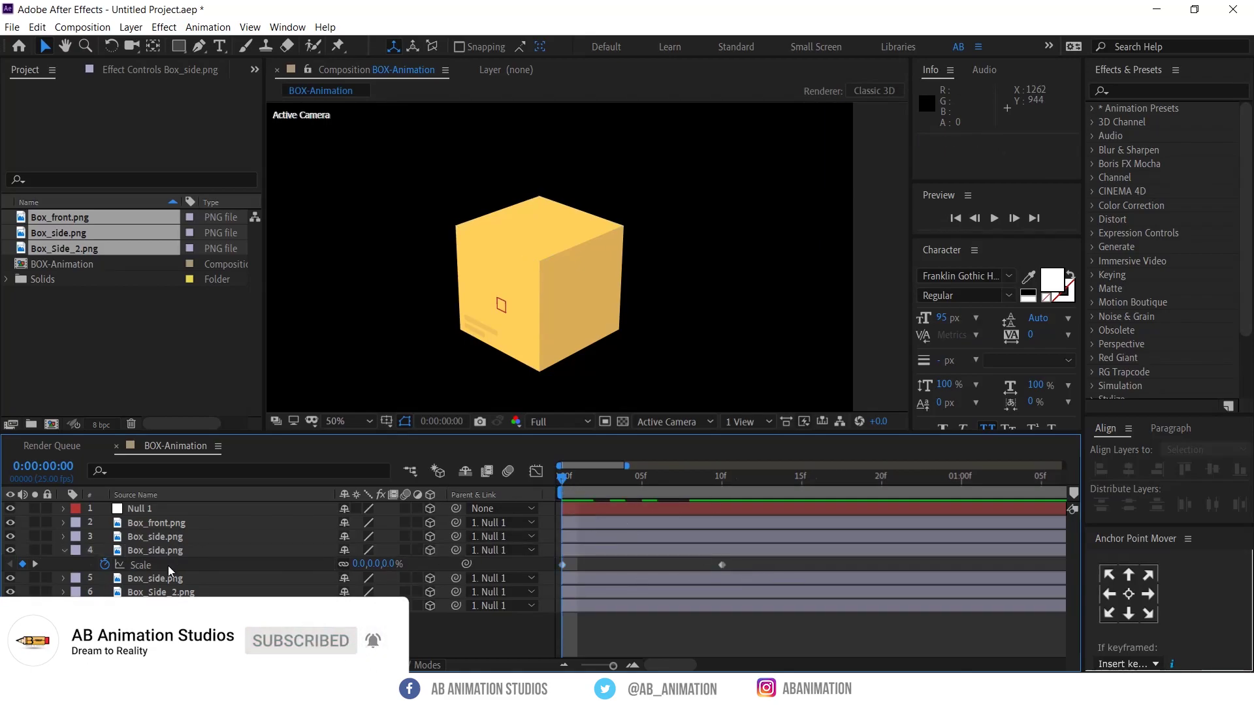
Reveal the top Box_side.png panel's rotation properties and try tilting it to 44° on X, undoing the trial
click(166, 541)
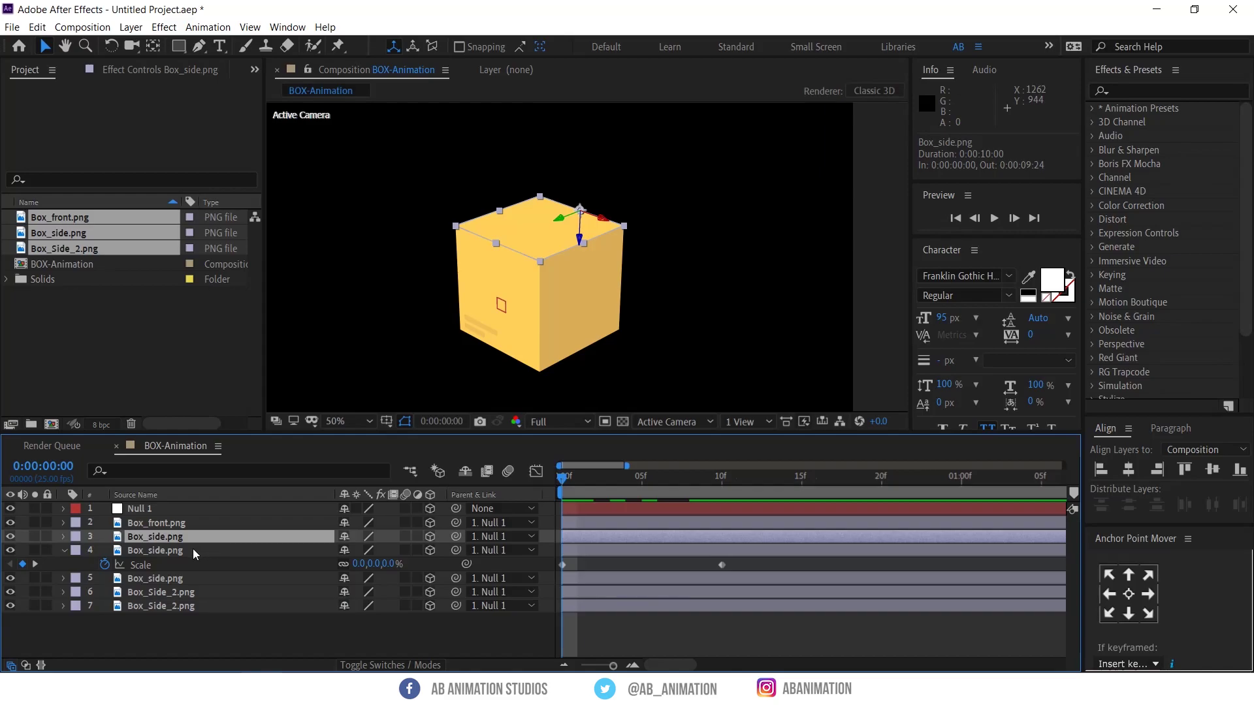
key(r)
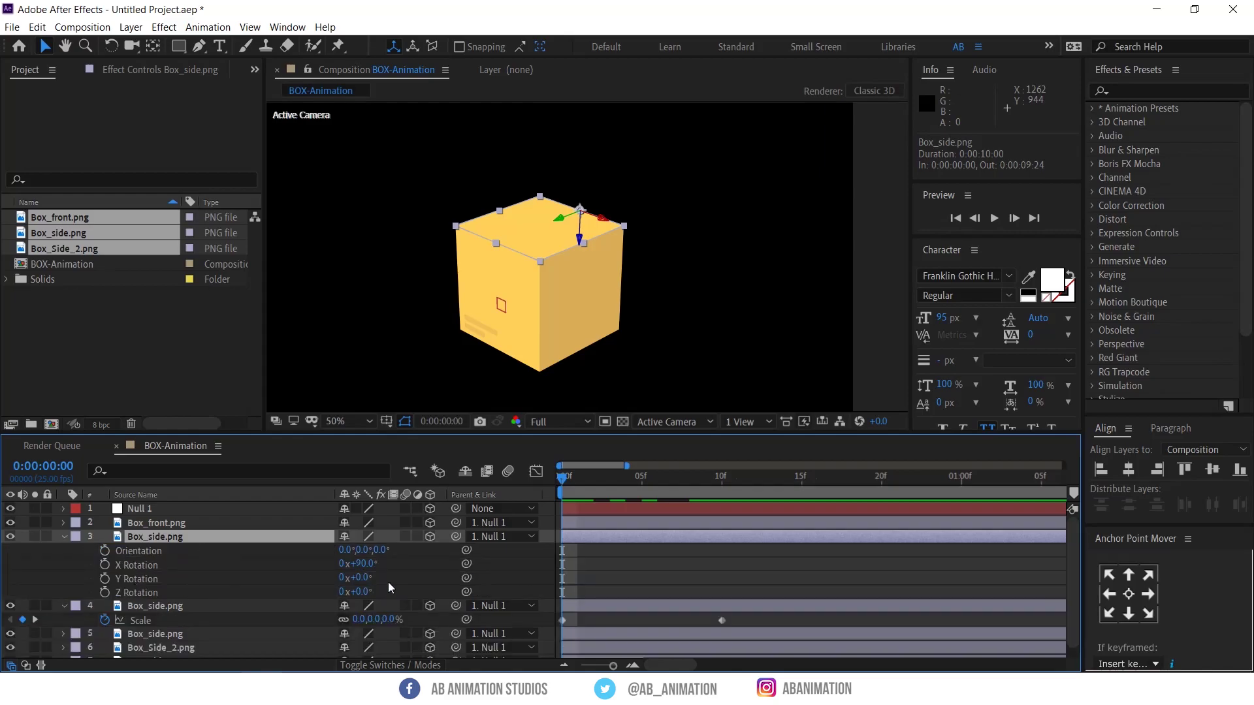
drag(370, 565, 336, 564)
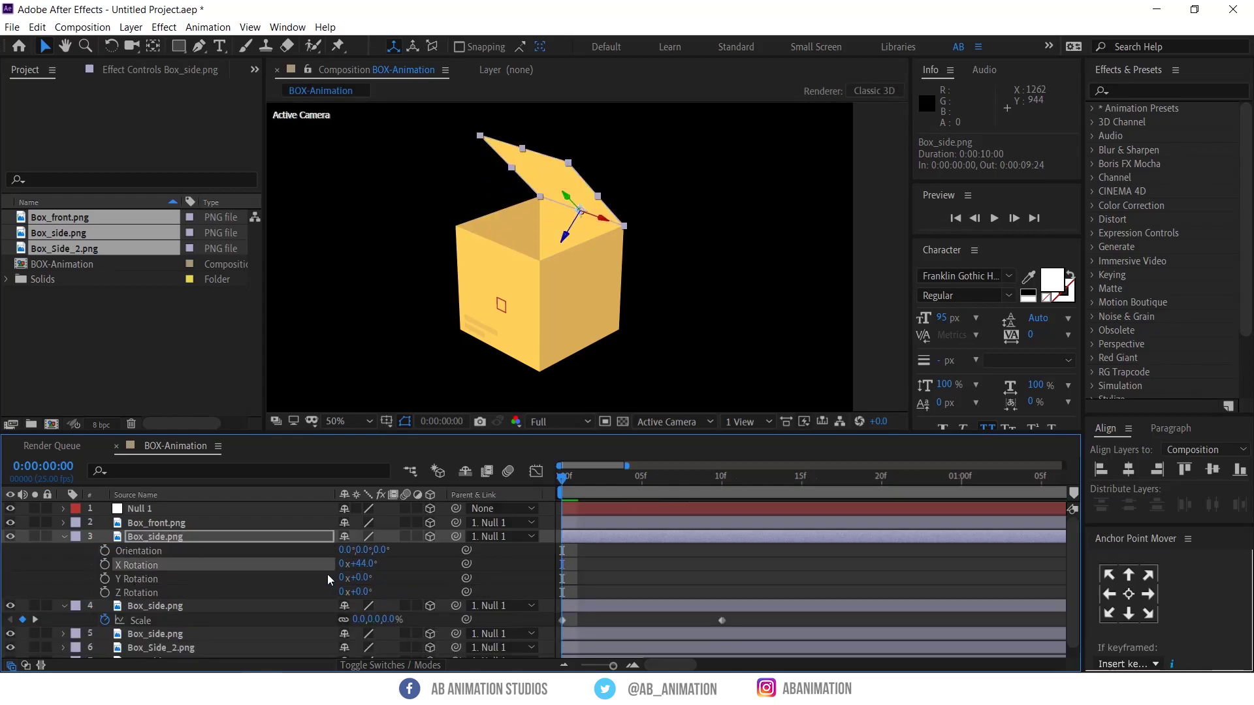
key(ctrl+z)
Keyframe the top panel's X Rotation, move that keyframe to frame 10, and set -114° at frame 0
click(105, 564)
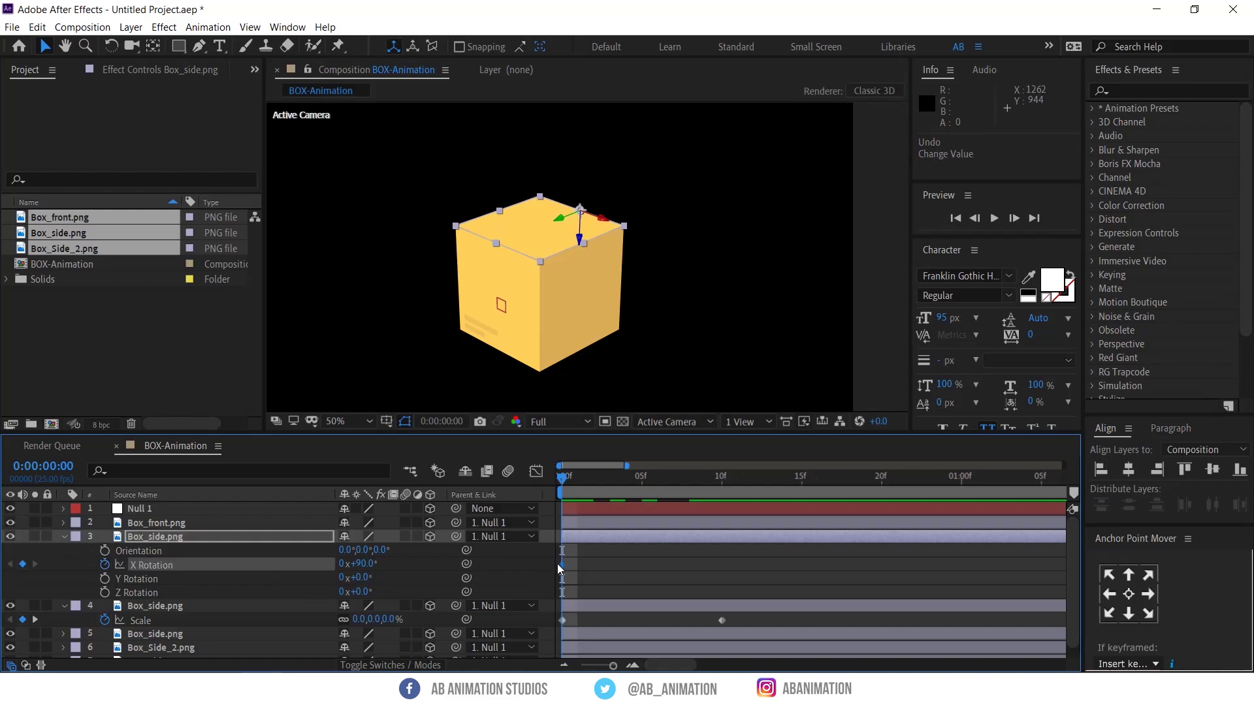
drag(574, 563, 722, 564)
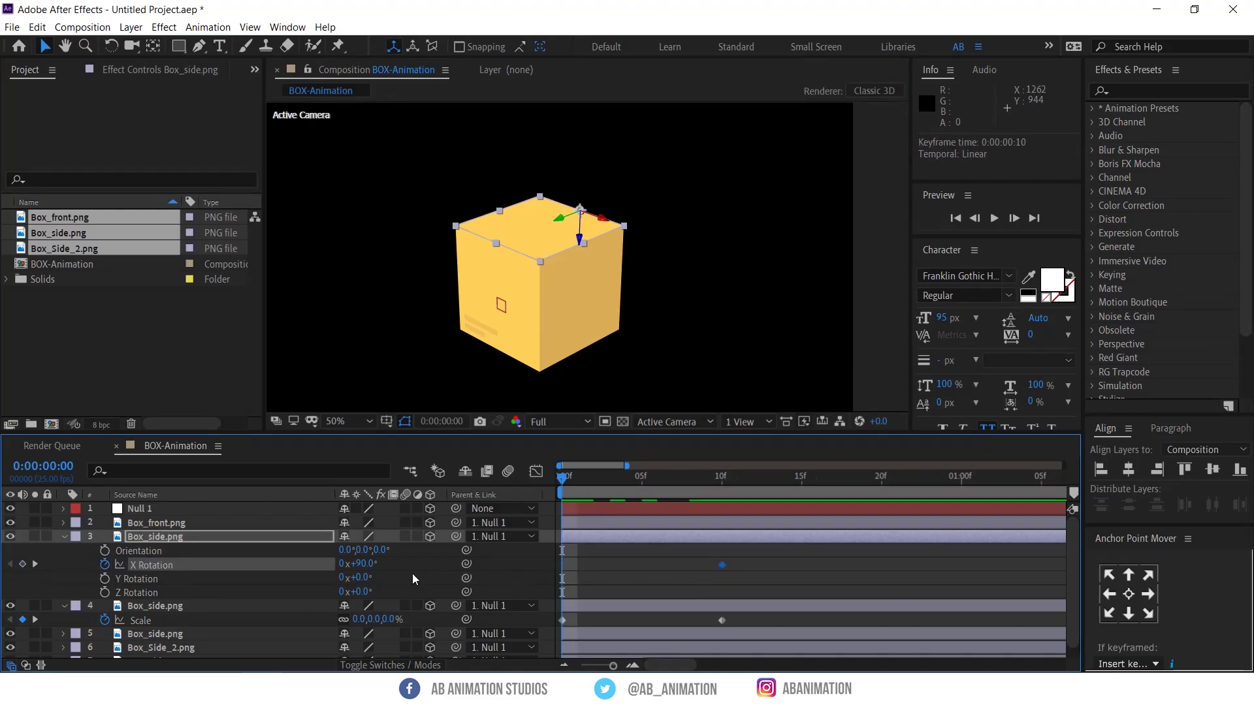
drag(356, 564, 199, 578)
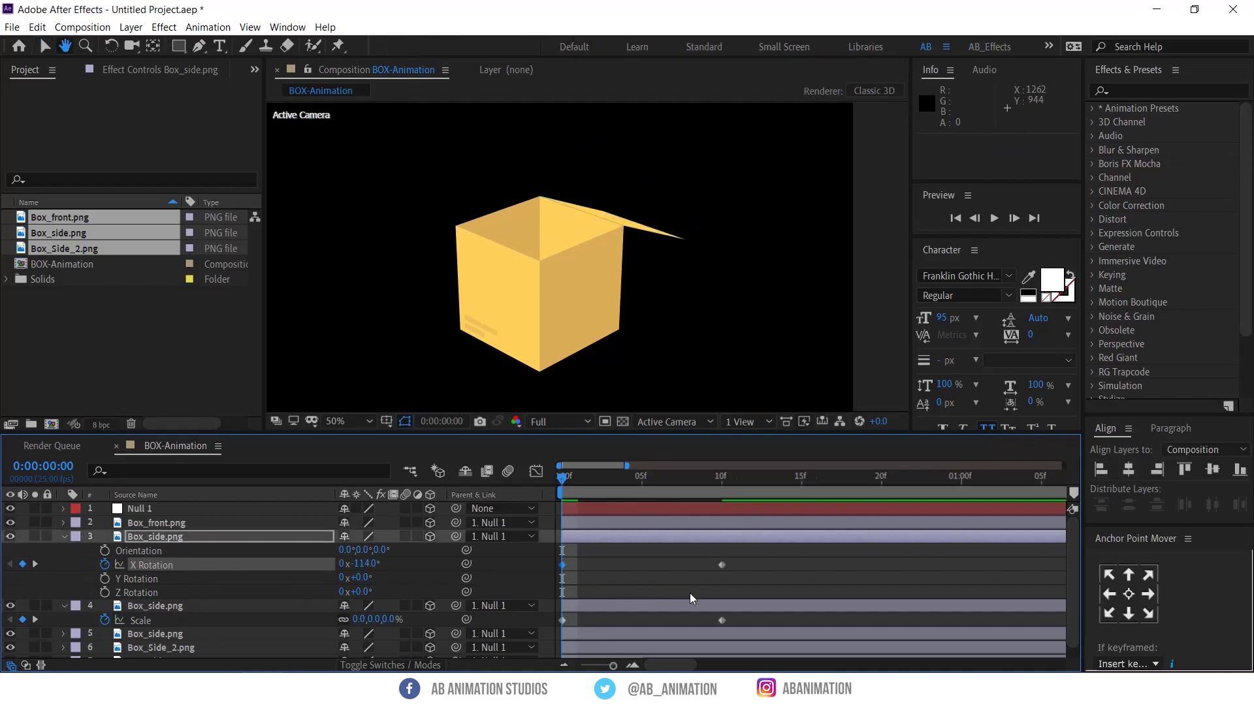
Preview the animation and move the end keyframes of the top panel's X Rotation and bottom panel's Scale to frame 15
key(space)
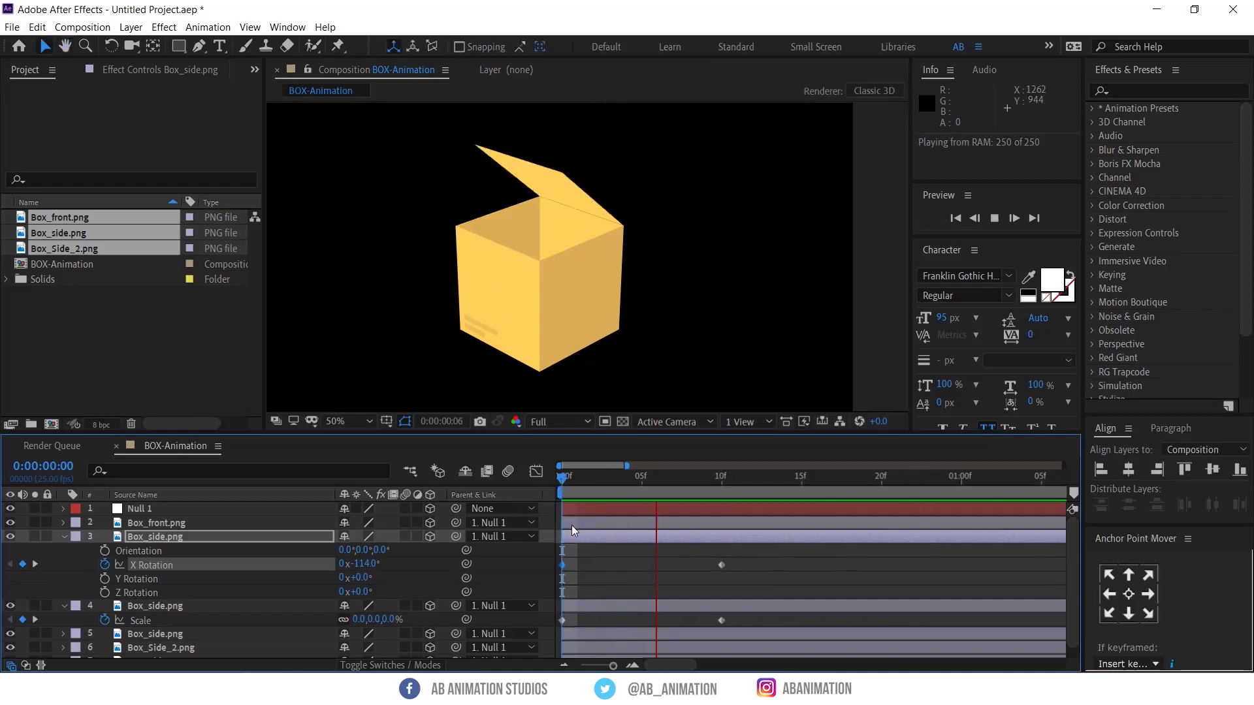
drag(604, 479, 470, 504)
key(minus)
drag(700, 549, 636, 633)
drag(660, 564, 703, 566)
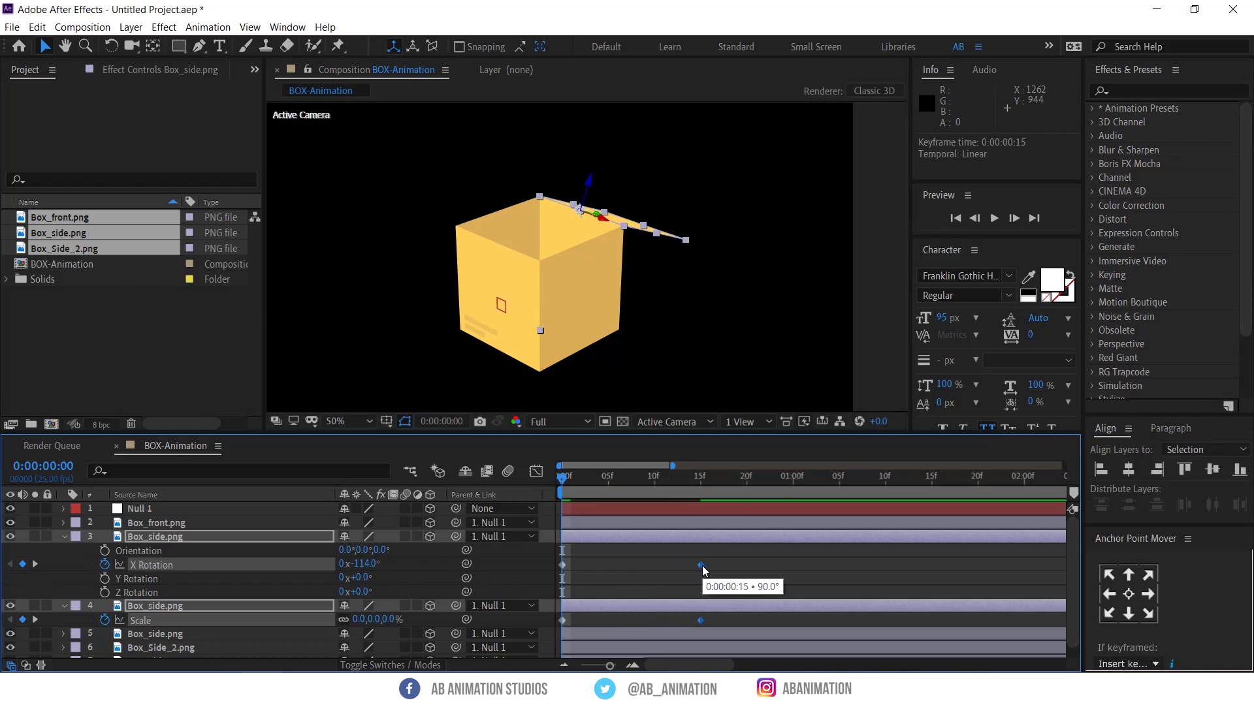
click(628, 573)
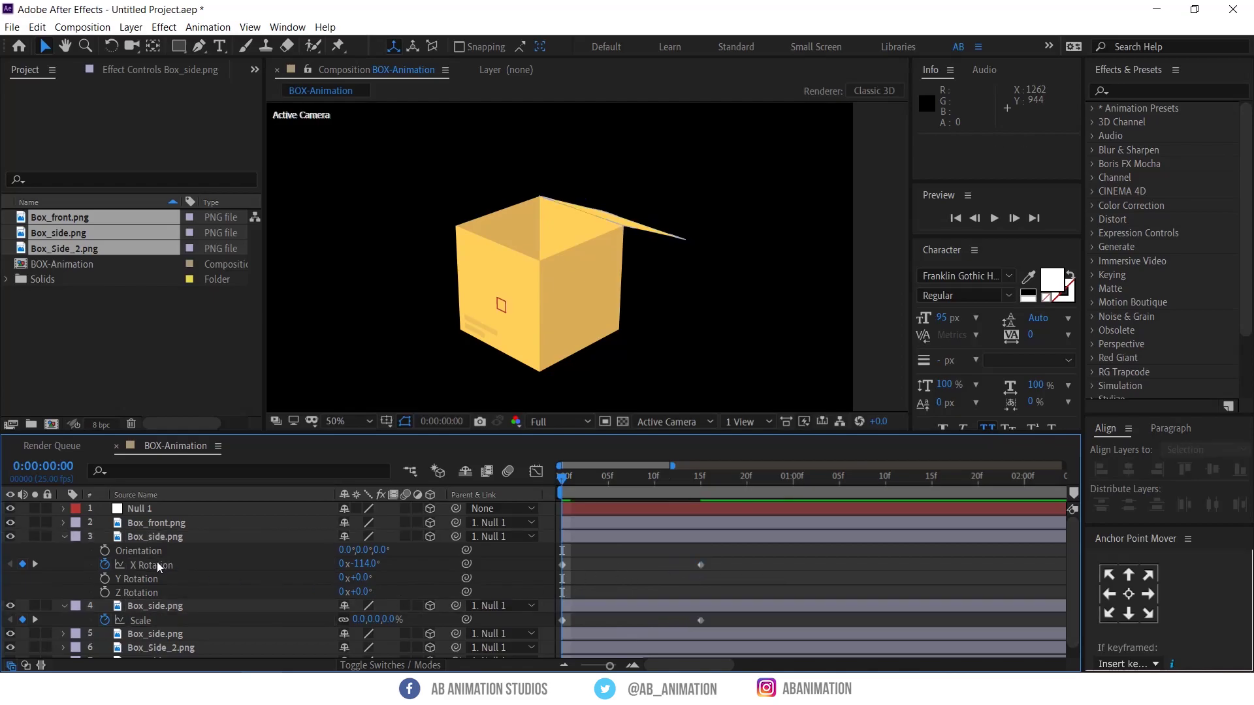
Keyframe the Box_front.png panel's X Rotation, move that keyframe to frame 15, and set 146° at frame 0
click(148, 523)
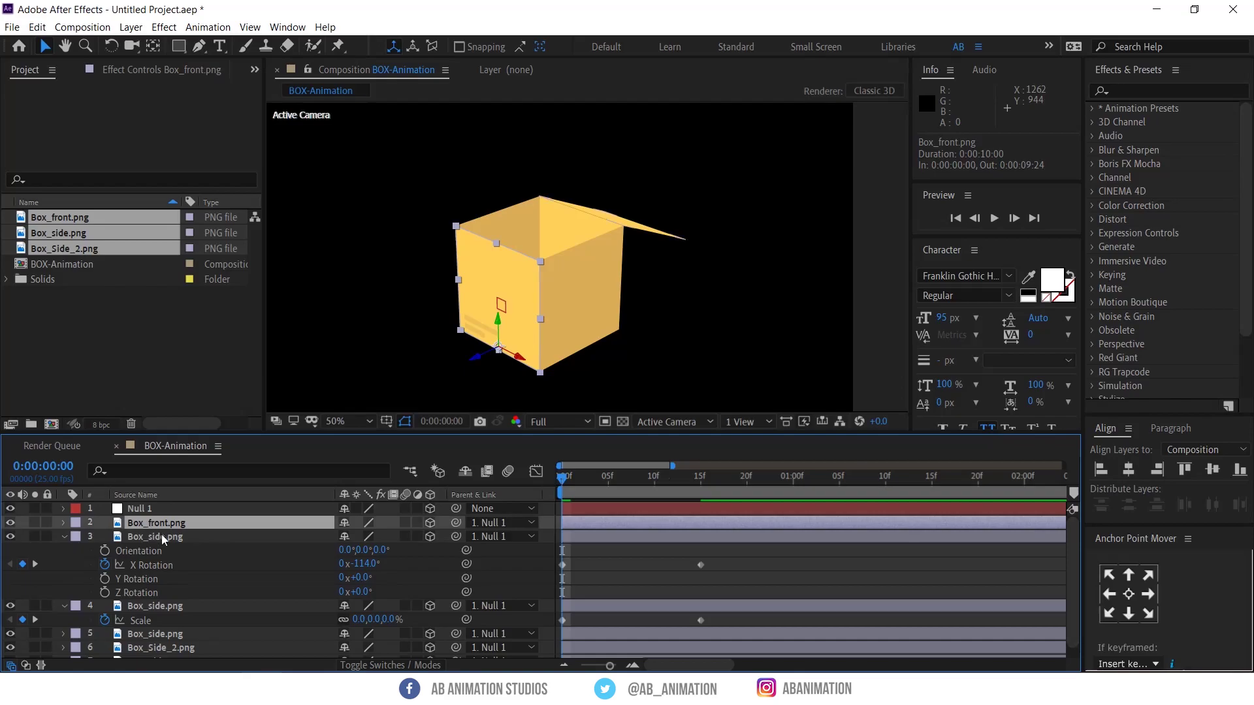
key(r)
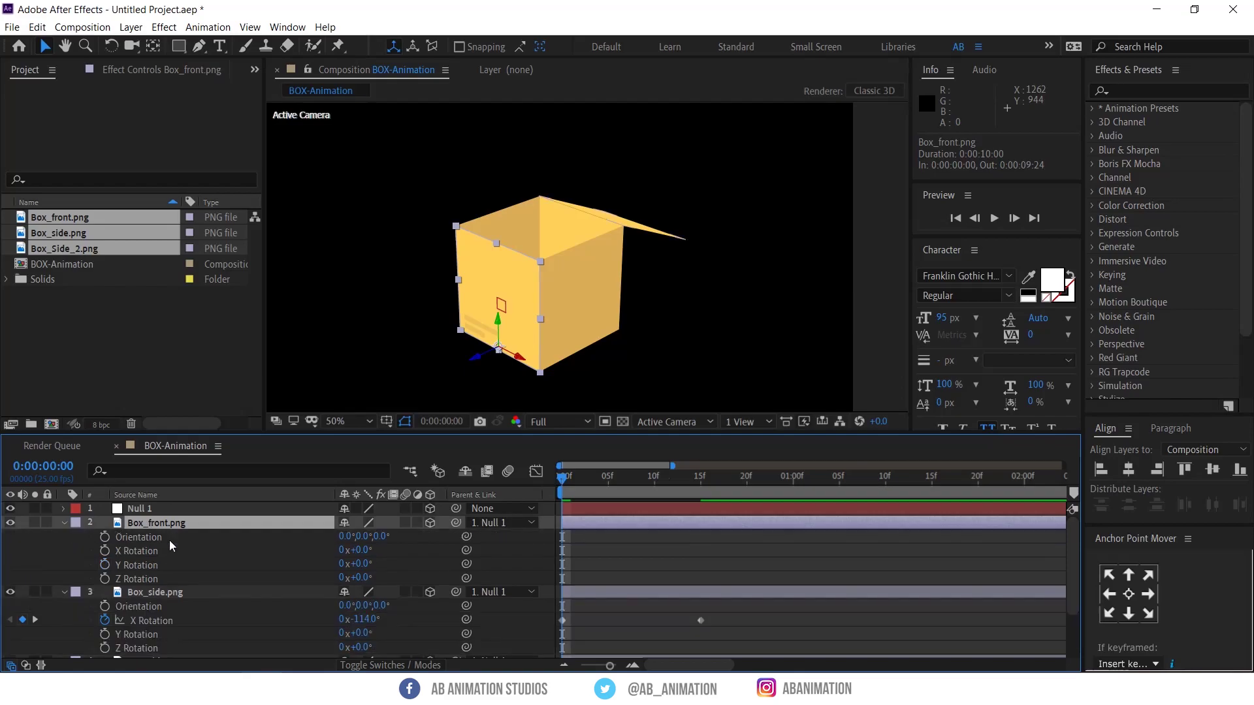
click(104, 550)
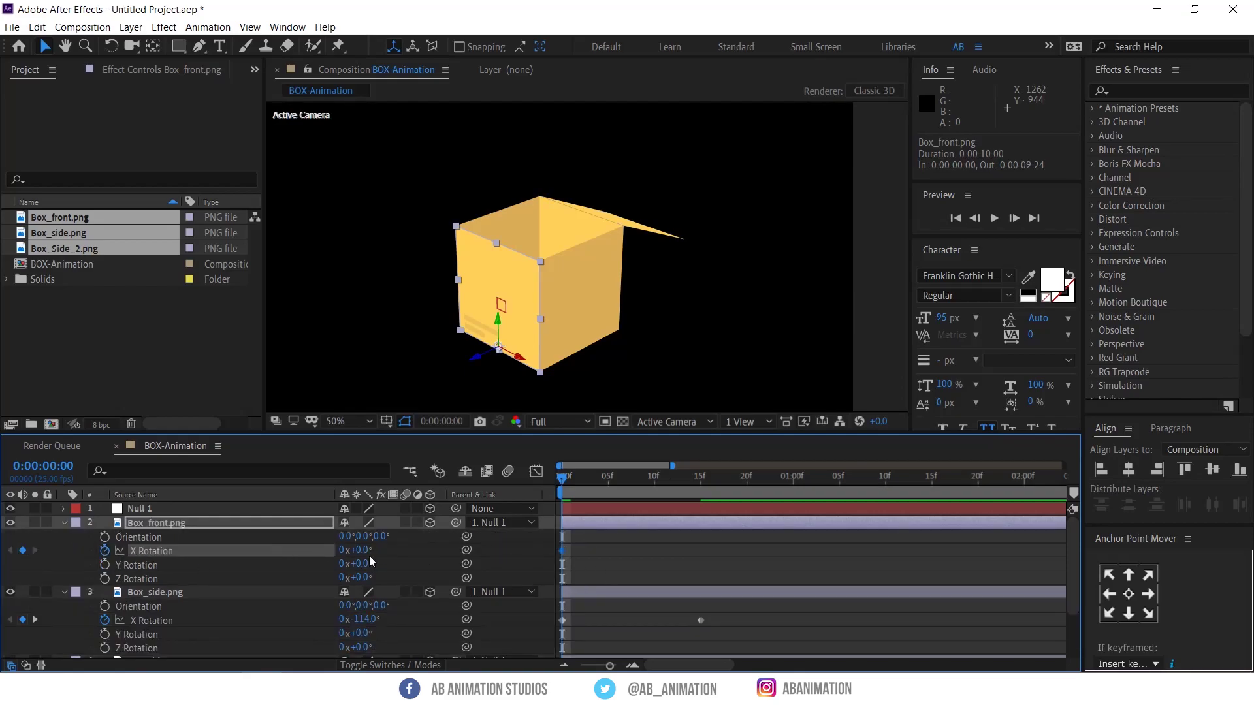
drag(358, 551, 698, 567)
key(ctrl+z)
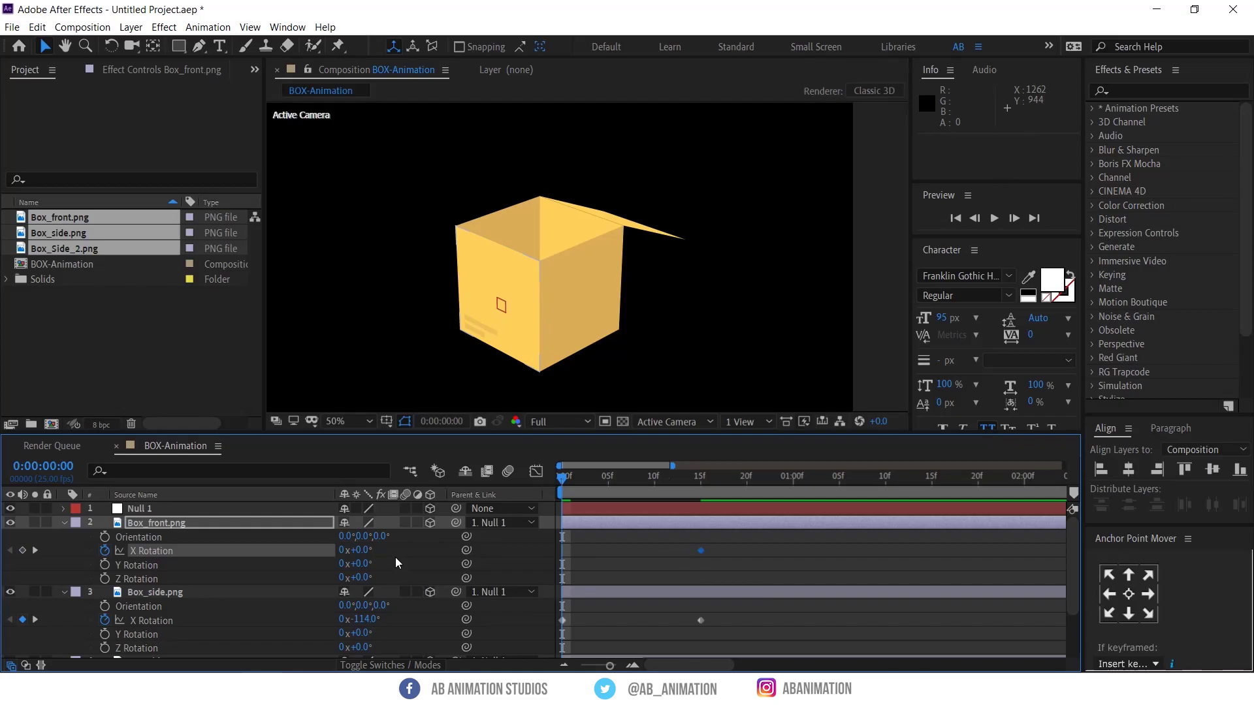
drag(358, 551, 483, 555)
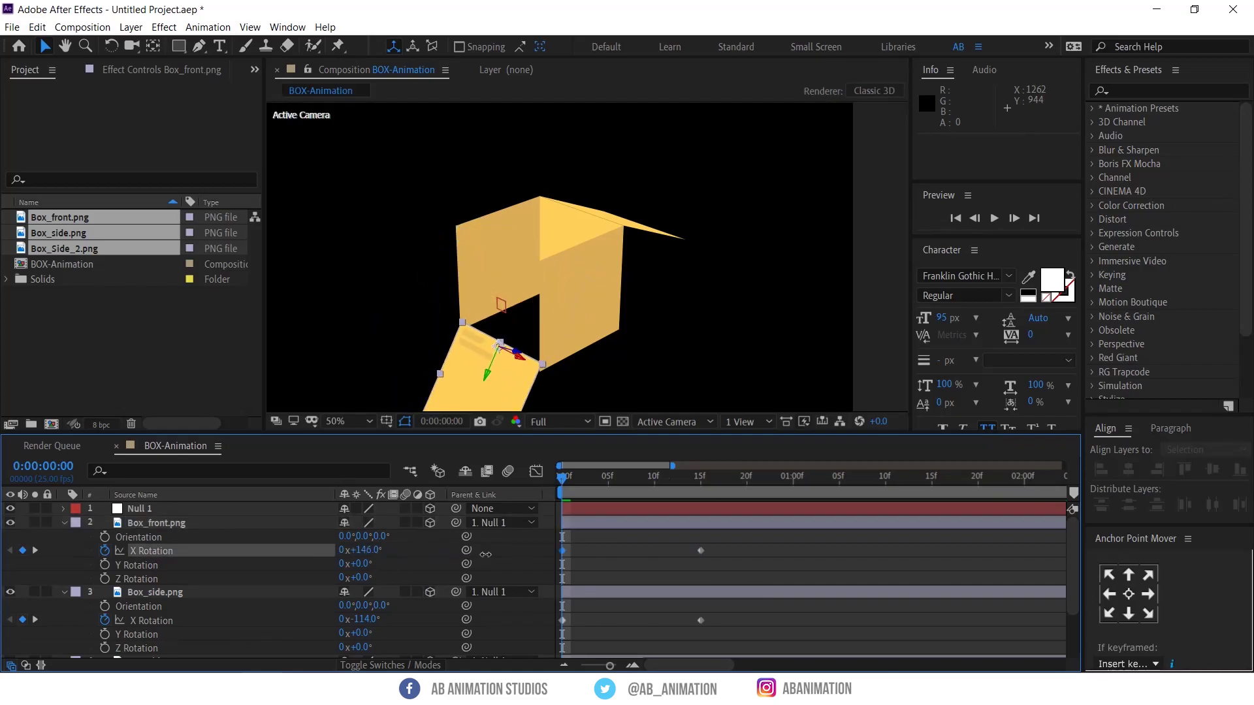
Keyframe X Rotation on the Box_side.png panel in layer 5 at frame 15 and set -145° at frame 0
drag(624, 335, 627, 286)
scroll(598, 565, down, 1)
scroll(172, 596, down, 2)
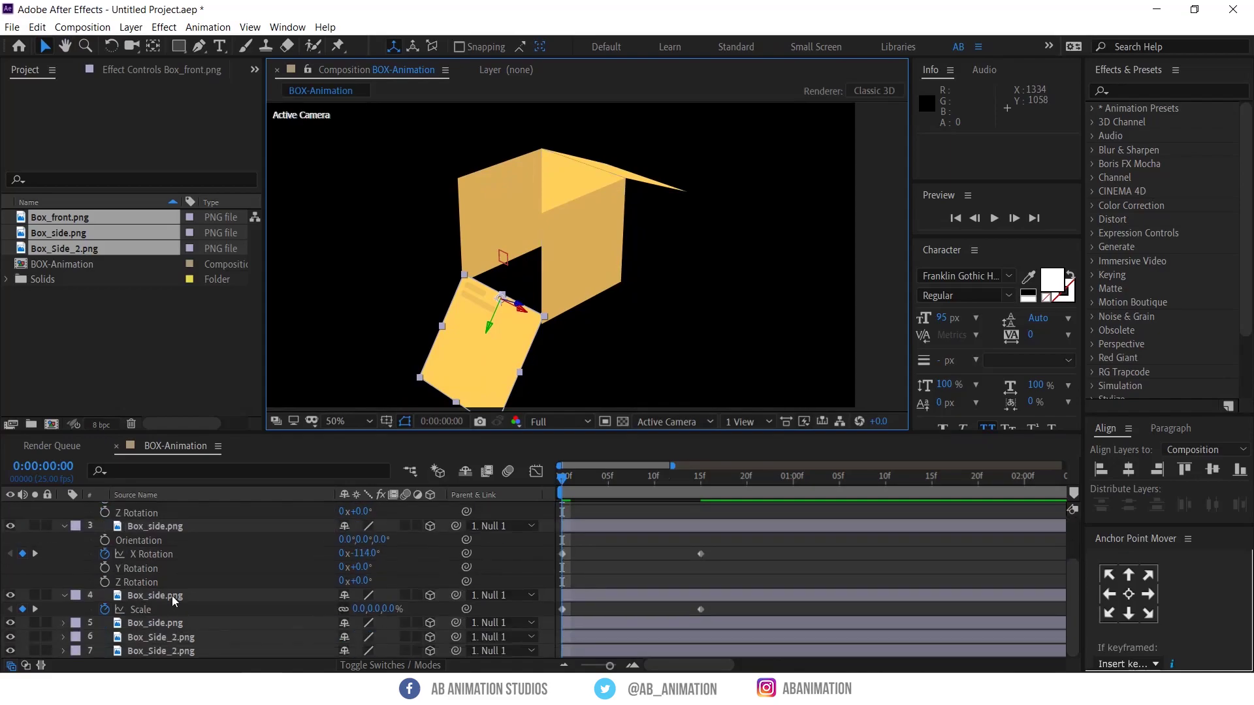
click(165, 595)
click(200, 622)
key(r)
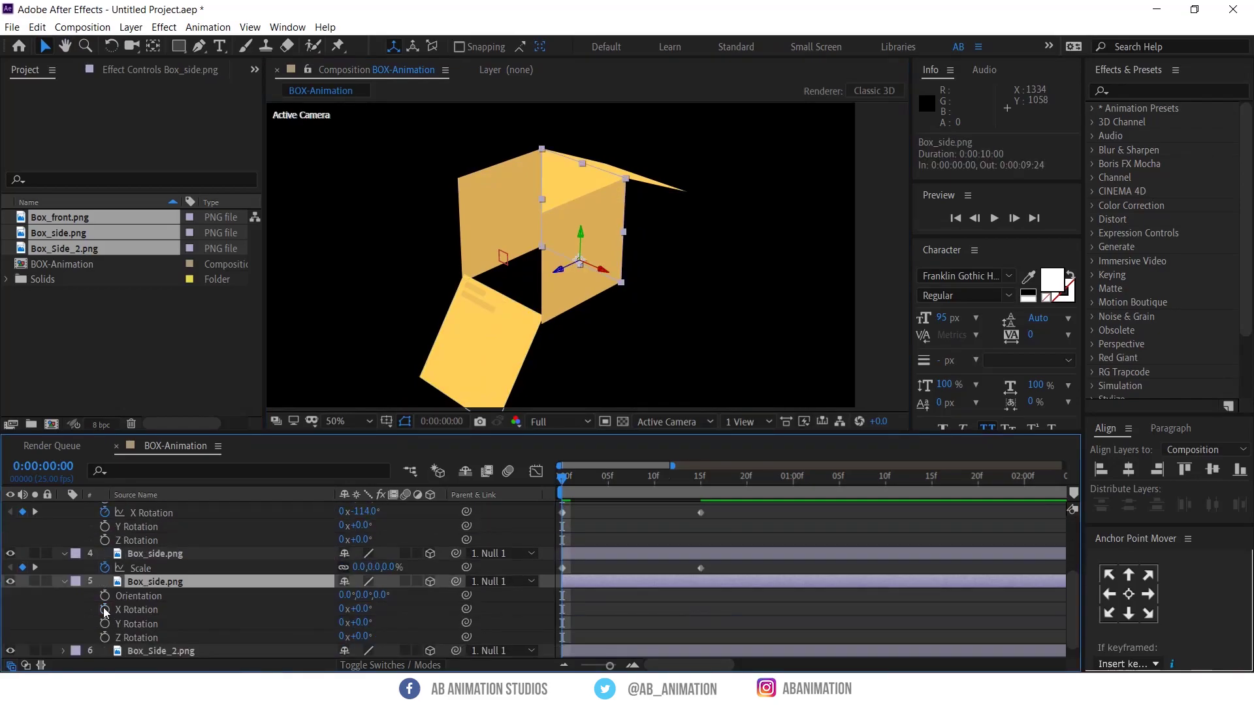
click(606, 622)
drag(370, 608, 275, 609)
Reveal the rotation properties of the Box_Side_2.png panel in layer 6
scroll(617, 634, down, 1)
click(616, 635)
key(r)
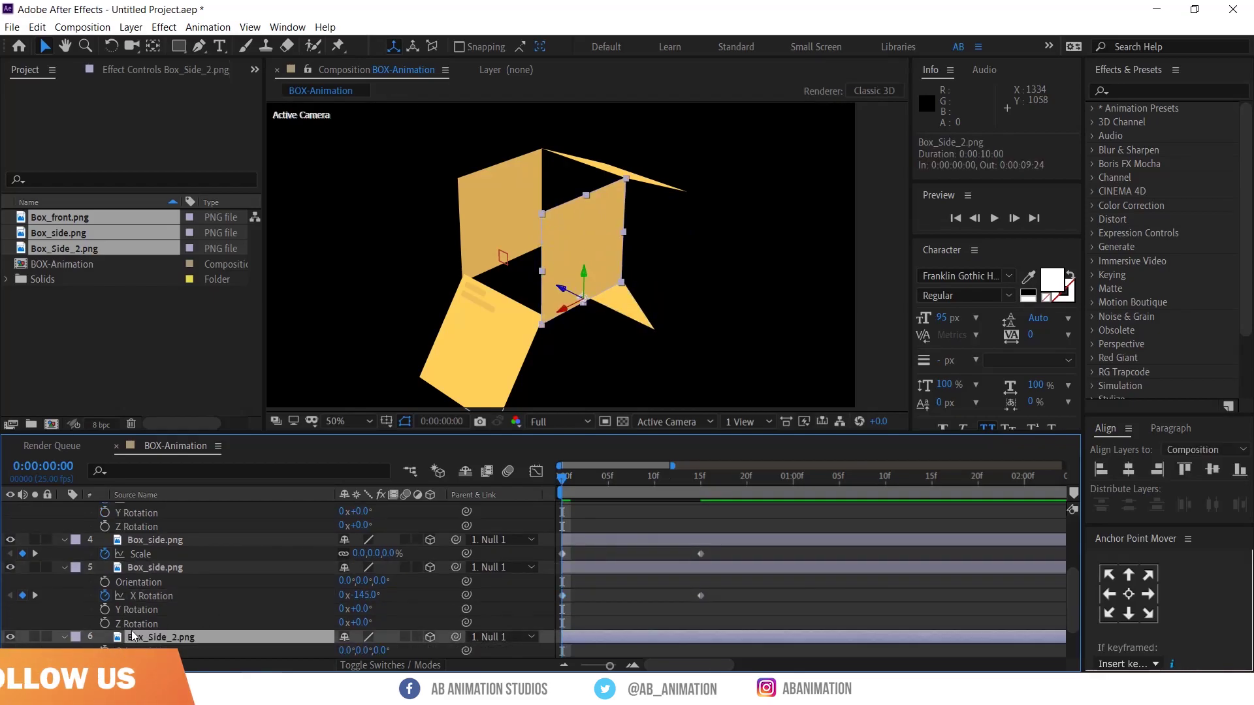
Try keyframing the layer 6 panel's X Rotation and its Y Rotation with the keyframe at frame 15, undoing both trials
scroll(134, 634, down, 1)
click(105, 623)
drag(562, 623, 700, 623)
drag(361, 623, 373, 628)
key(ctrl+z)
key(ctrl+z)
key(ctrl+z)
click(104, 637)
drag(562, 637, 710, 642)
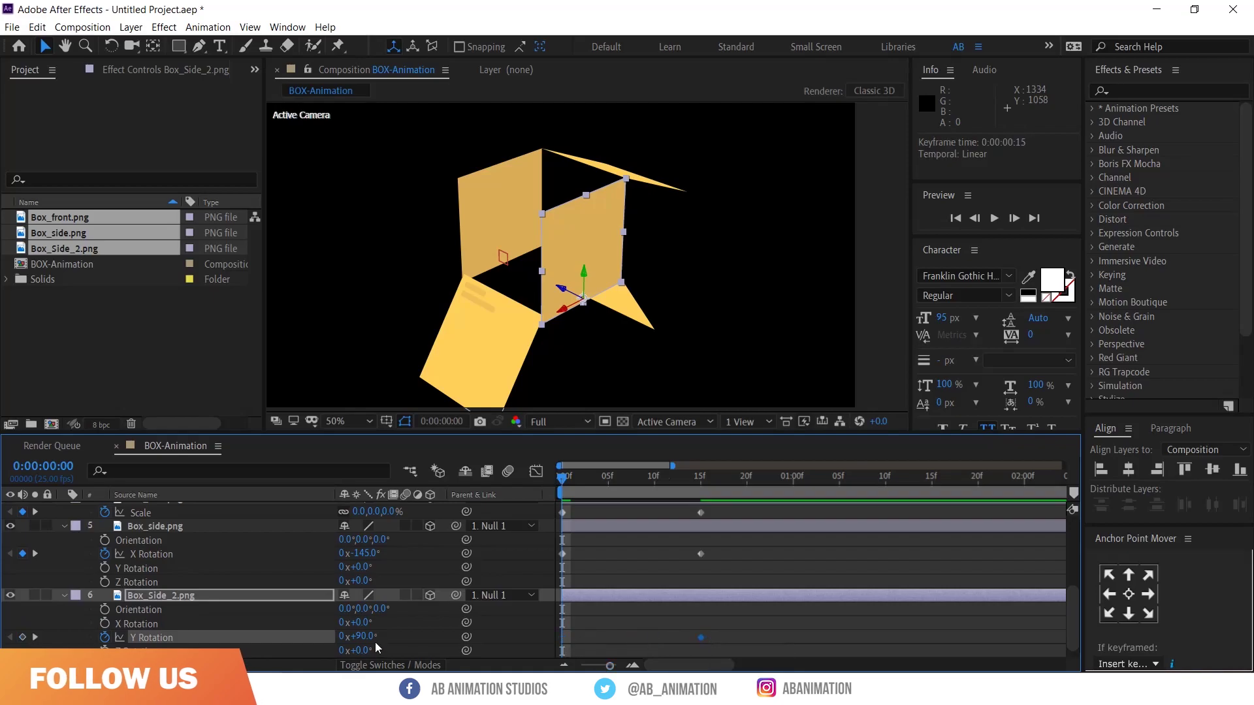
key(ctrl+z)
Try folding the layer 6 panel by keyframing its Z Rotation at frame 15 and changing its rotation values at frame 0
click(104, 650)
drag(562, 651, 701, 650)
key(F2)
drag(361, 654, 310, 653)
key(ctrl+z)
drag(360, 611, 350, 654)
key(ctrl+z)
key(ctrl+z)
key(ctrl+z)
Test -112° Z Rotation and an Orientation change on the layer 6 panel, undo both, and remove its Z Rotation keyframing
click(281, 595)
drag(355, 651, 276, 653)
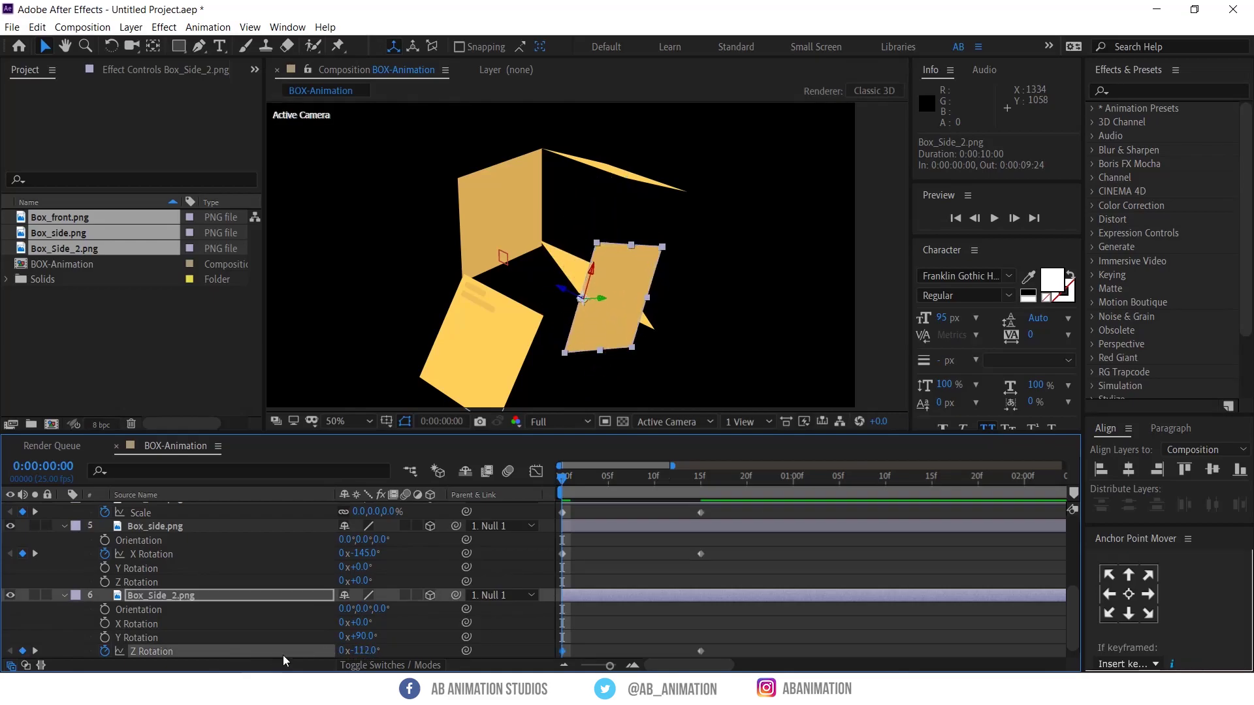
key(ctrl+z)
scroll(268, 632, down, 1)
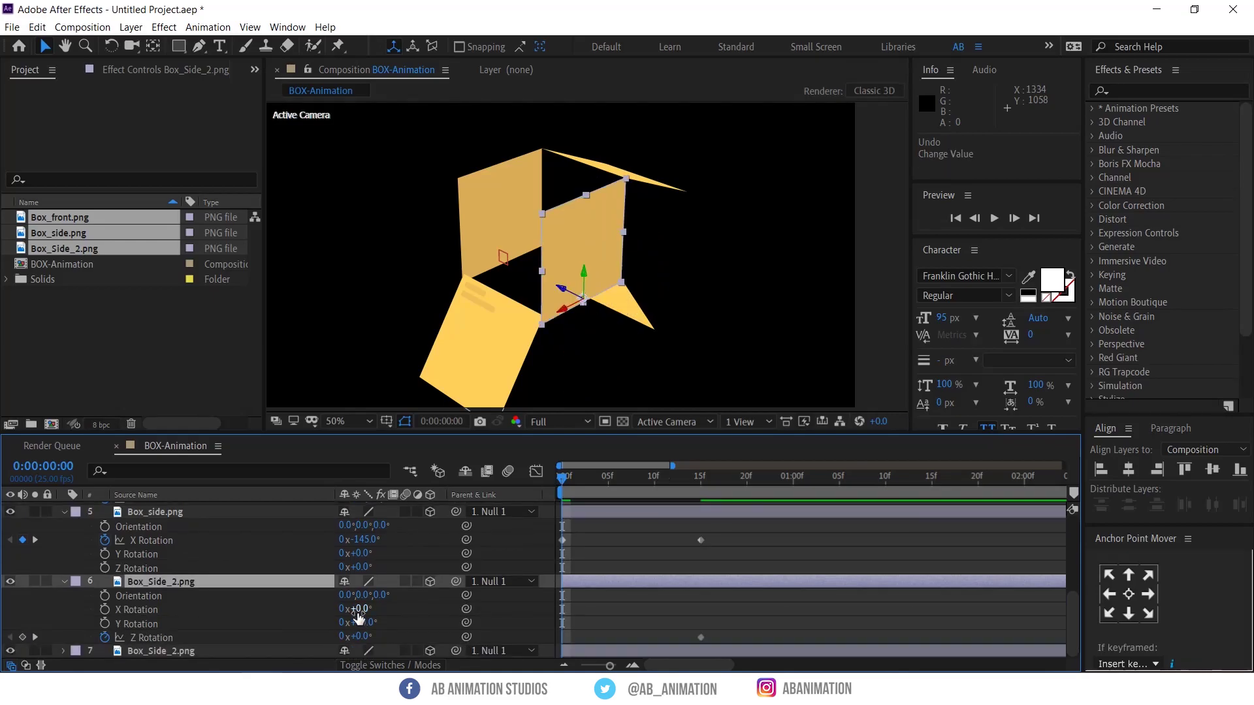
drag(386, 595, 451, 614)
key(ctrl+z)
click(105, 637)
Keyframe the layer 6 panel's Orientation, move that keyframe to frame 15, and set its Z value to 141° at frame 0
click(104, 595)
drag(558, 597, 697, 597)
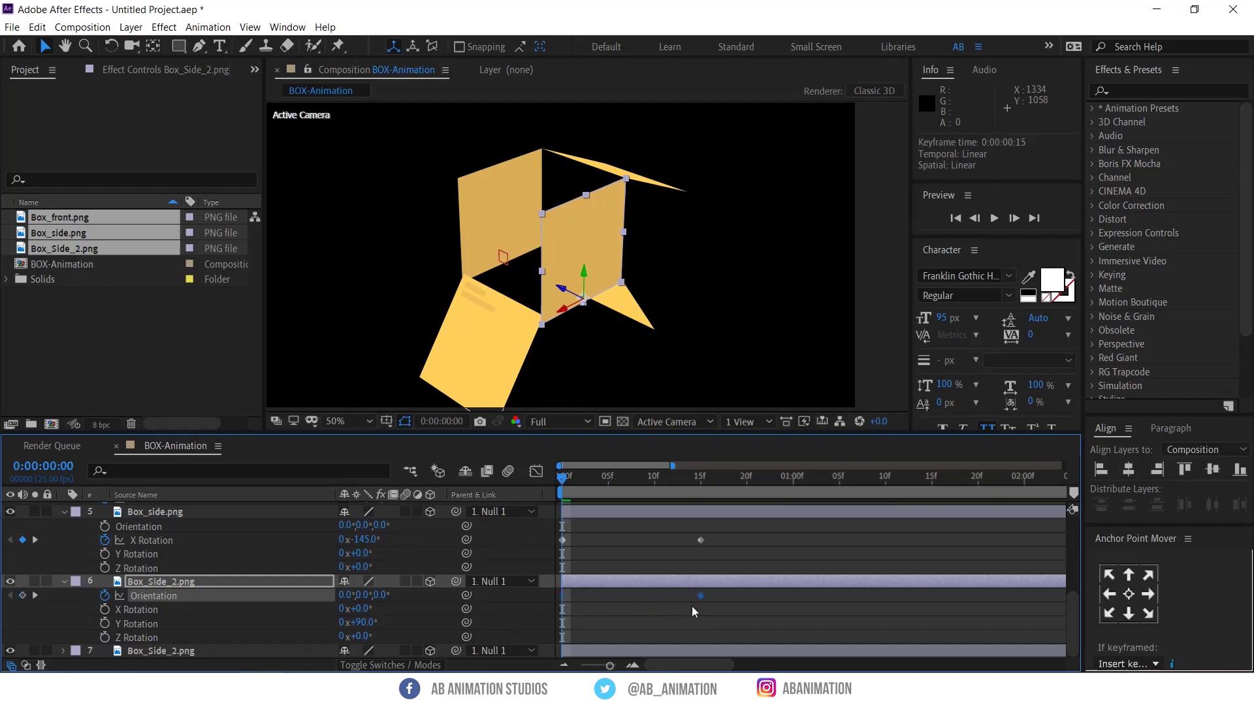
drag(385, 594, 499, 600)
Keyframe Orientation on the layer 7 Box_Side_2.png panel at frame 15, set its Z value to 221° at frame 0, and preview the folding
click(218, 648)
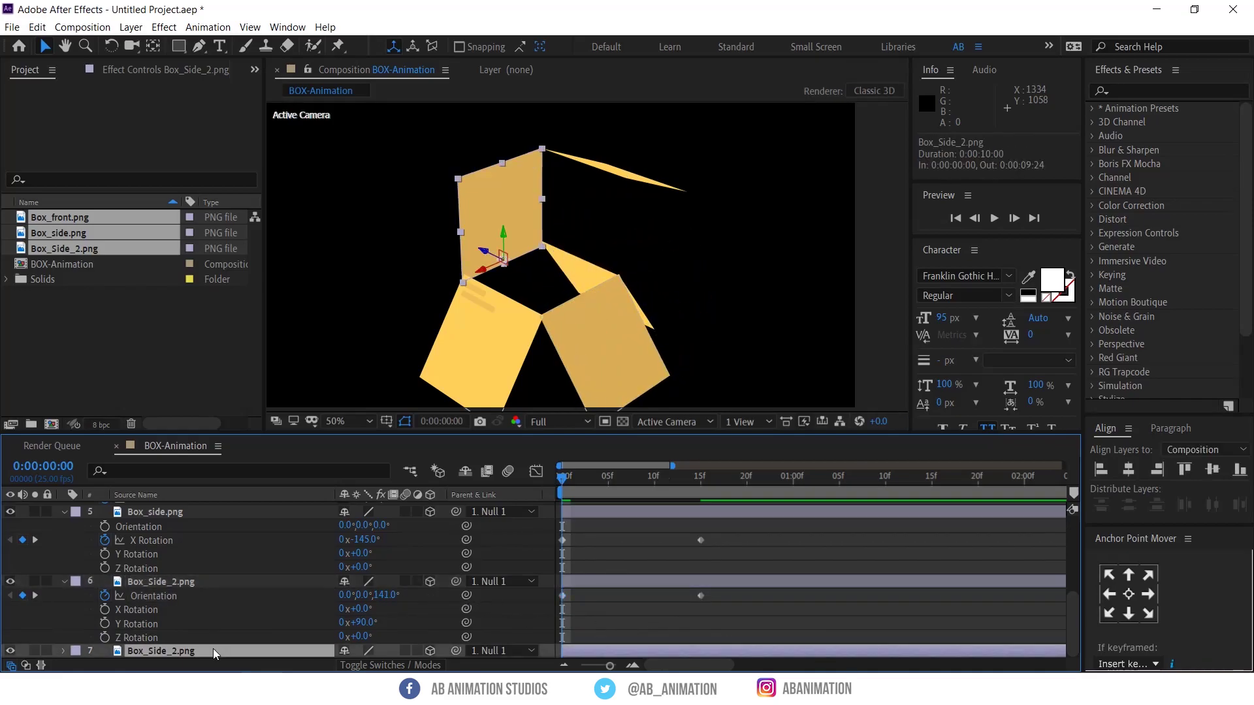
key(r)
click(222, 611)
drag(609, 609, 700, 609)
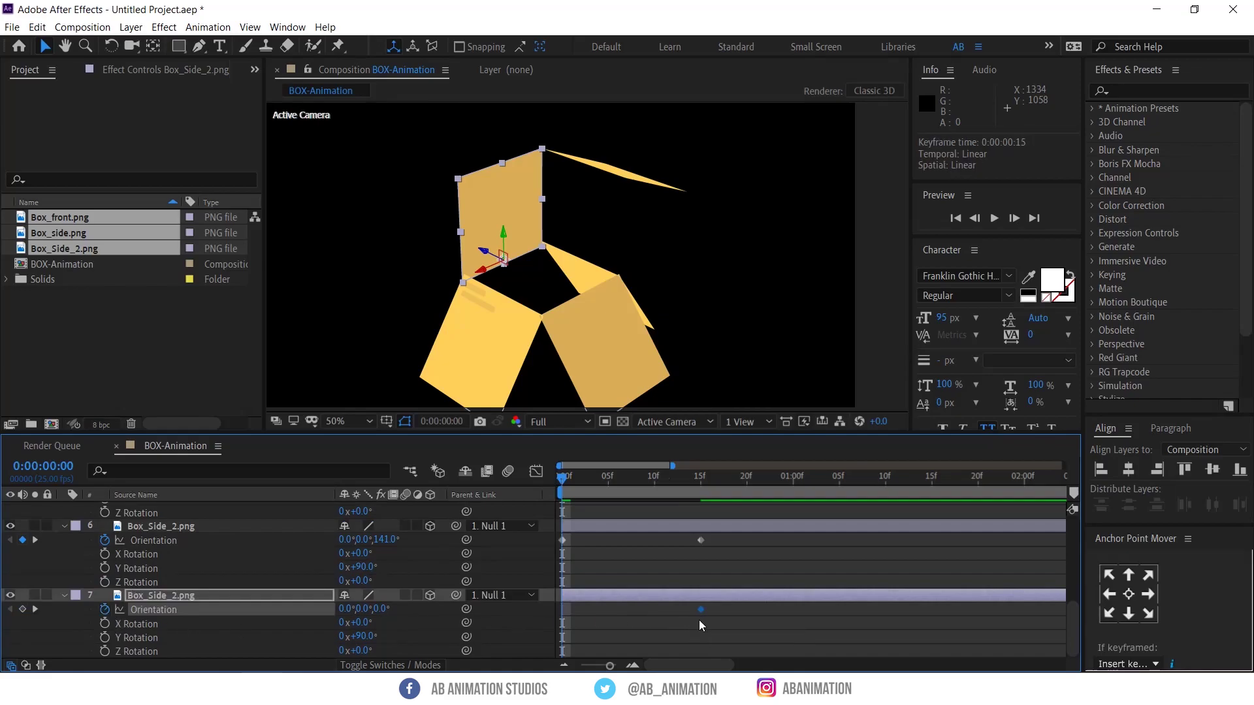
drag(382, 609, 262, 611)
drag(581, 483, 711, 481)
key(space)
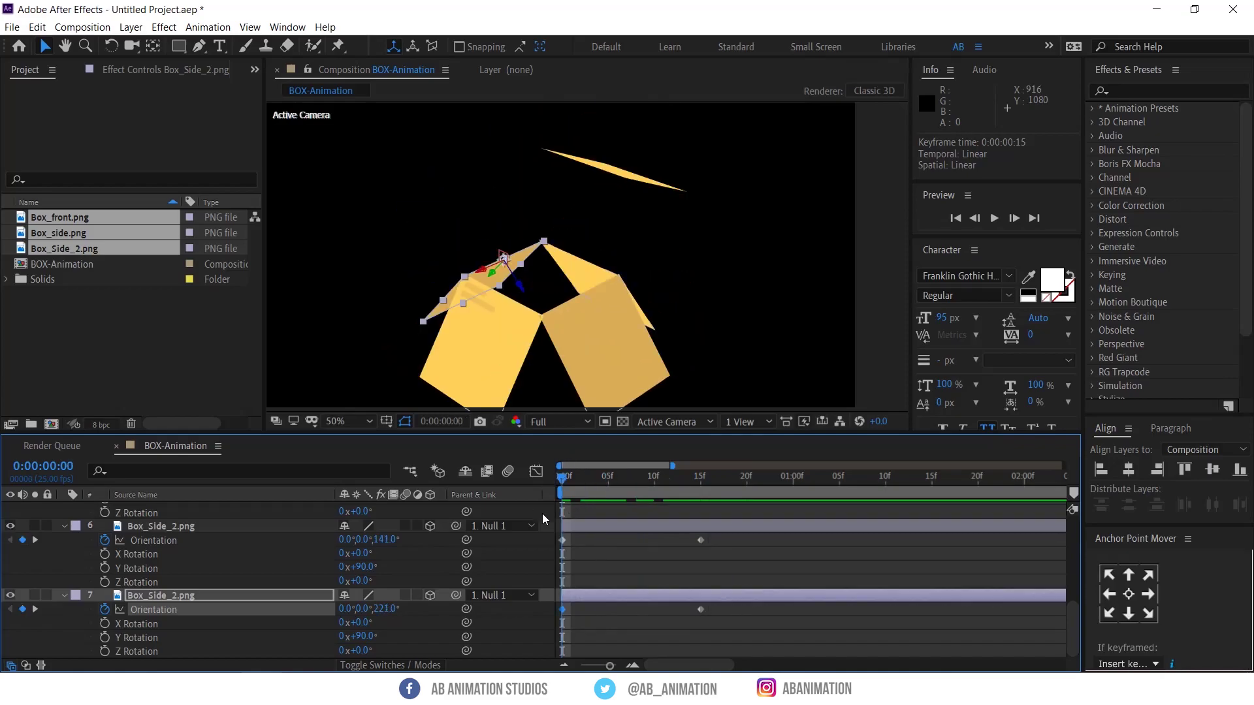
key(space)
Copy the bottom panel's two Scale keyframes and paste them onto the Box_front.png layer at frame 0
scroll(203, 565, up, 5)
click(168, 553)
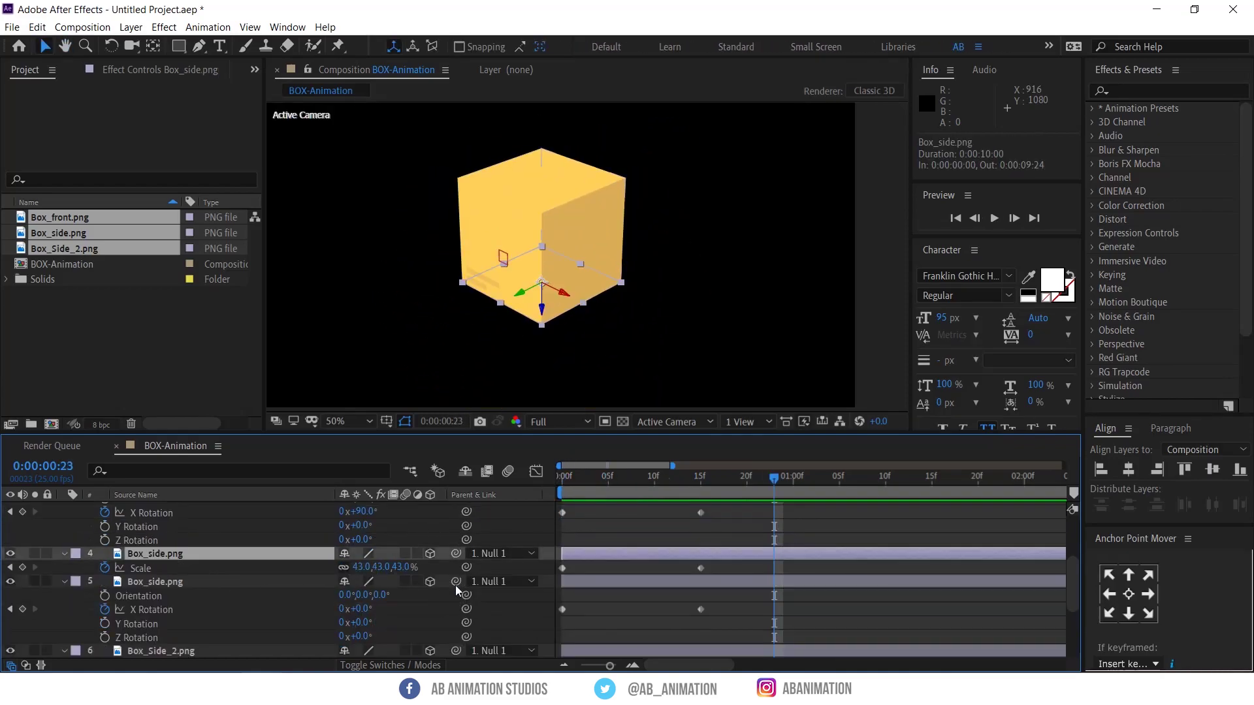
drag(717, 562, 540, 585)
key(ctrl+c)
scroll(620, 572, up, 4)
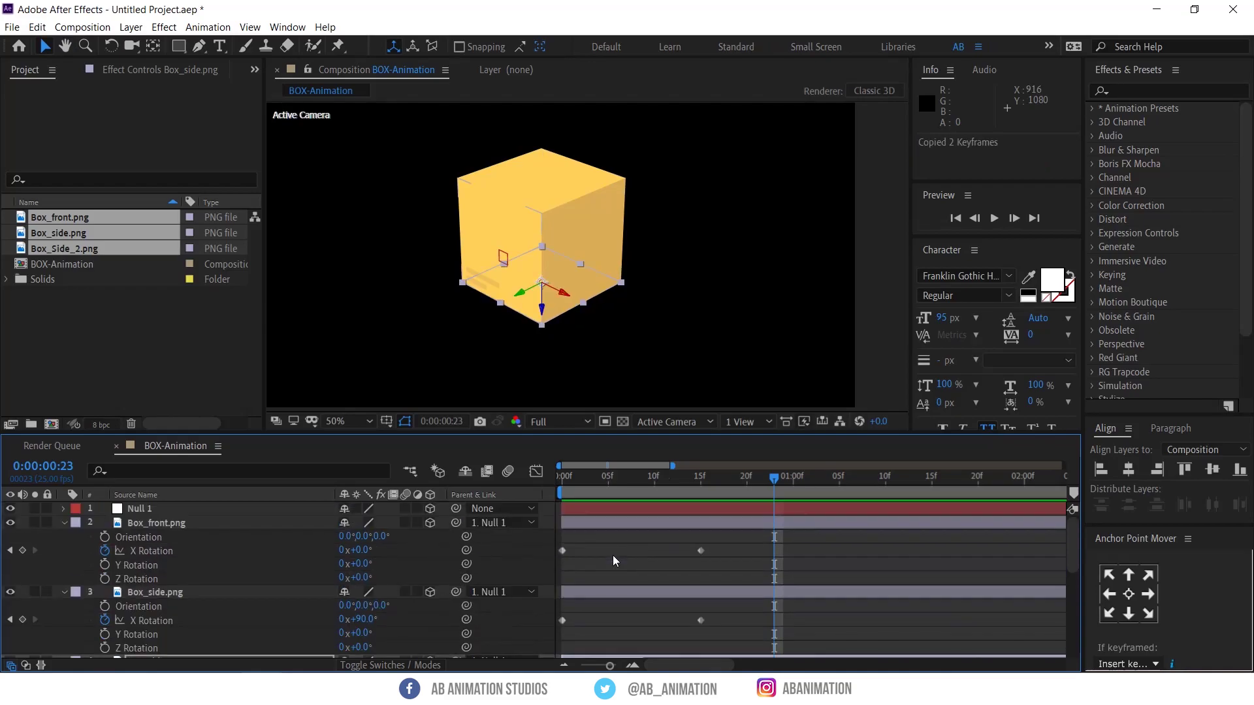
click(632, 528)
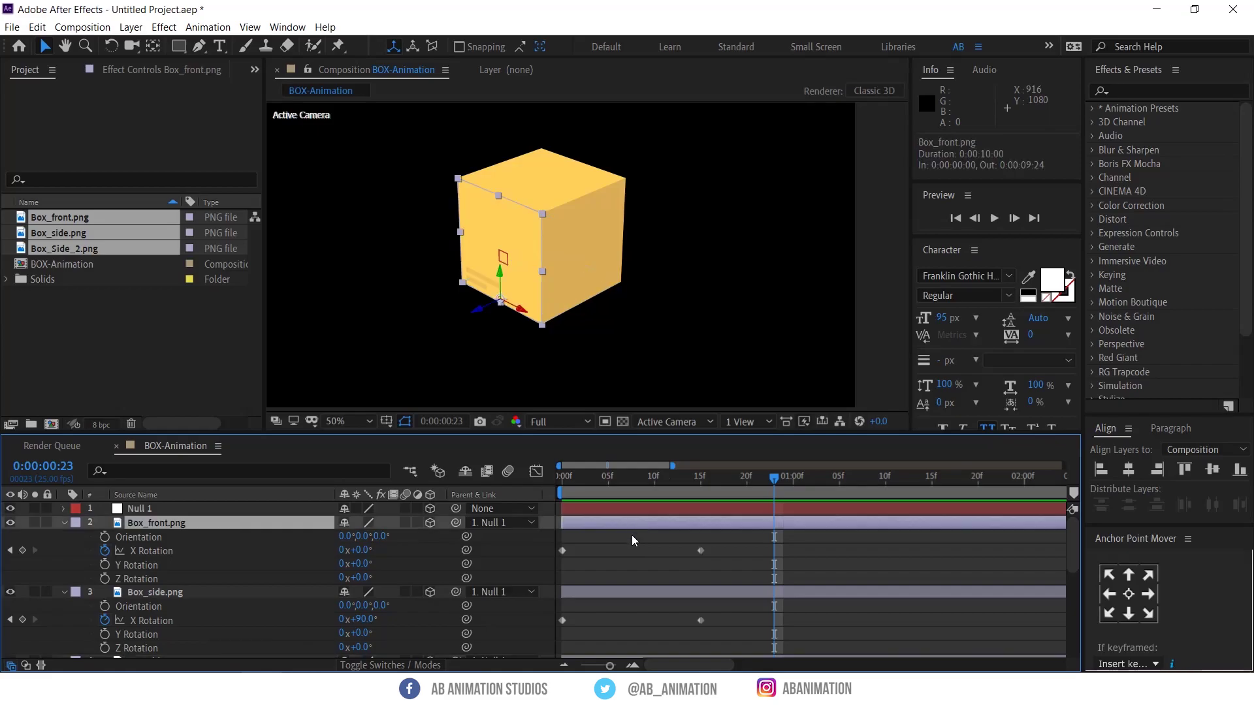
key(Home)
key(ctrl+v)
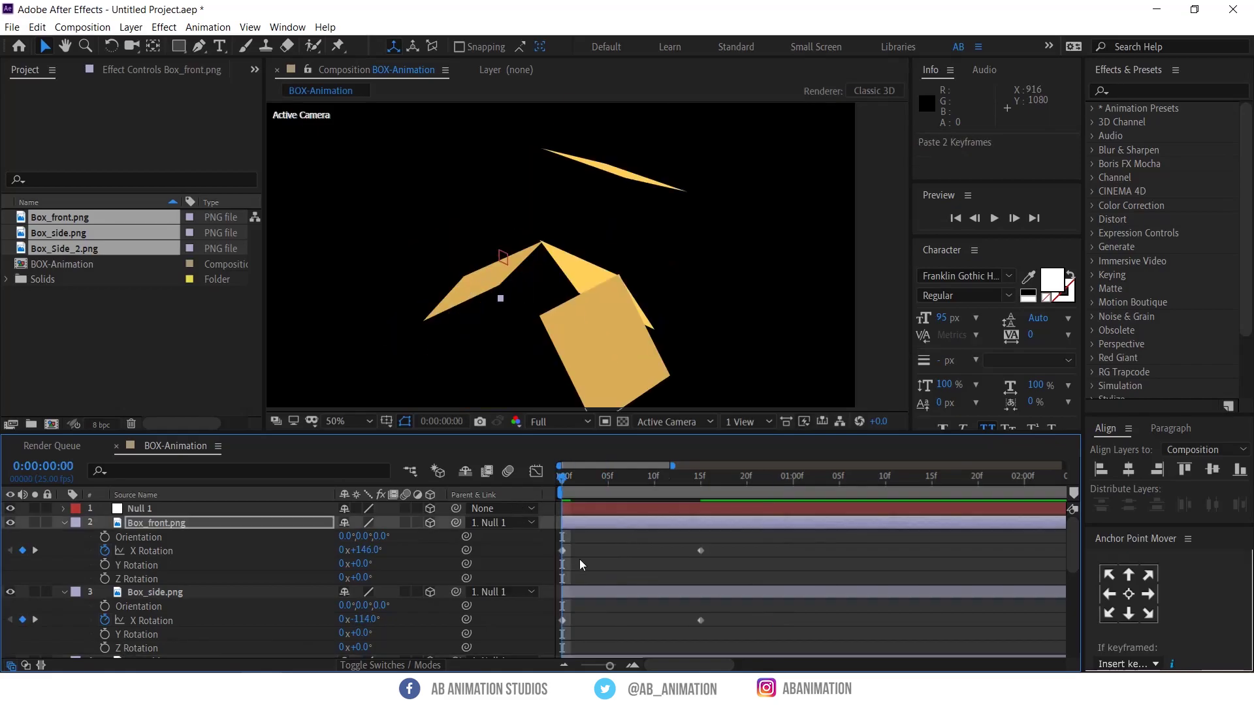
Paste the copied Scale keyframes at frame 0 onto the remaining panels in layers 3, 5, 6 and 7
click(585, 595)
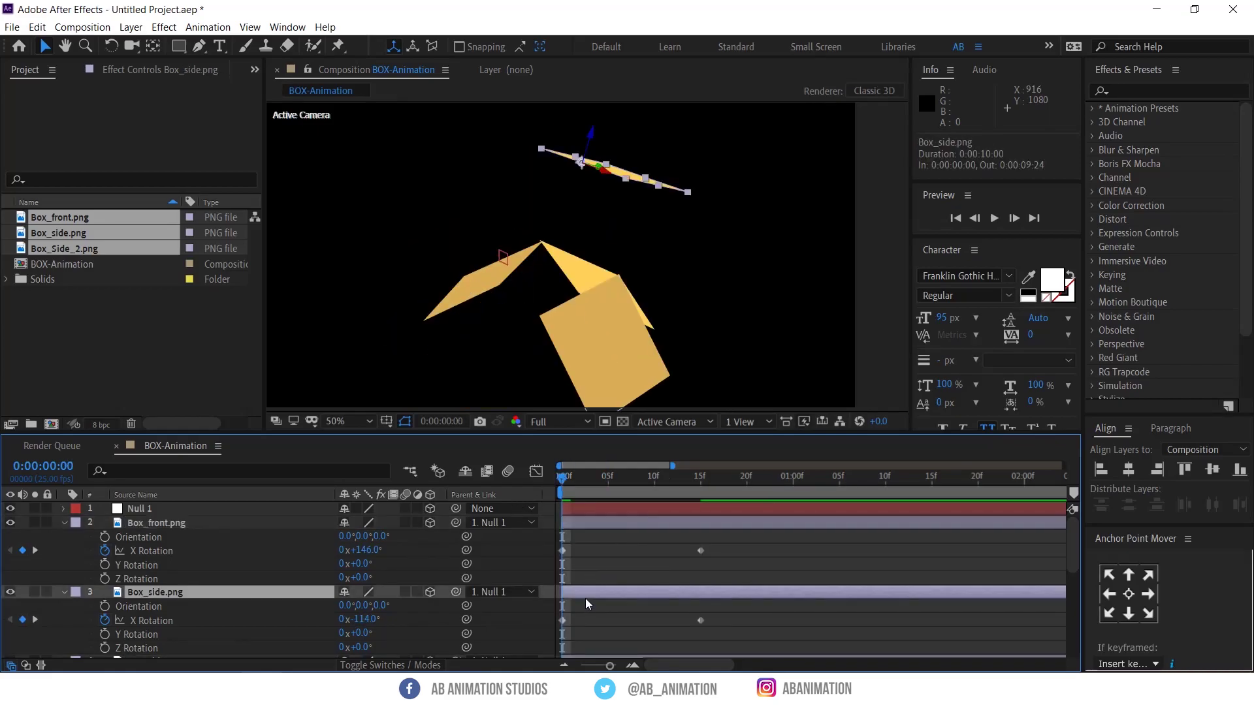
scroll(617, 589, down, 2)
scroll(616, 589, down, 2)
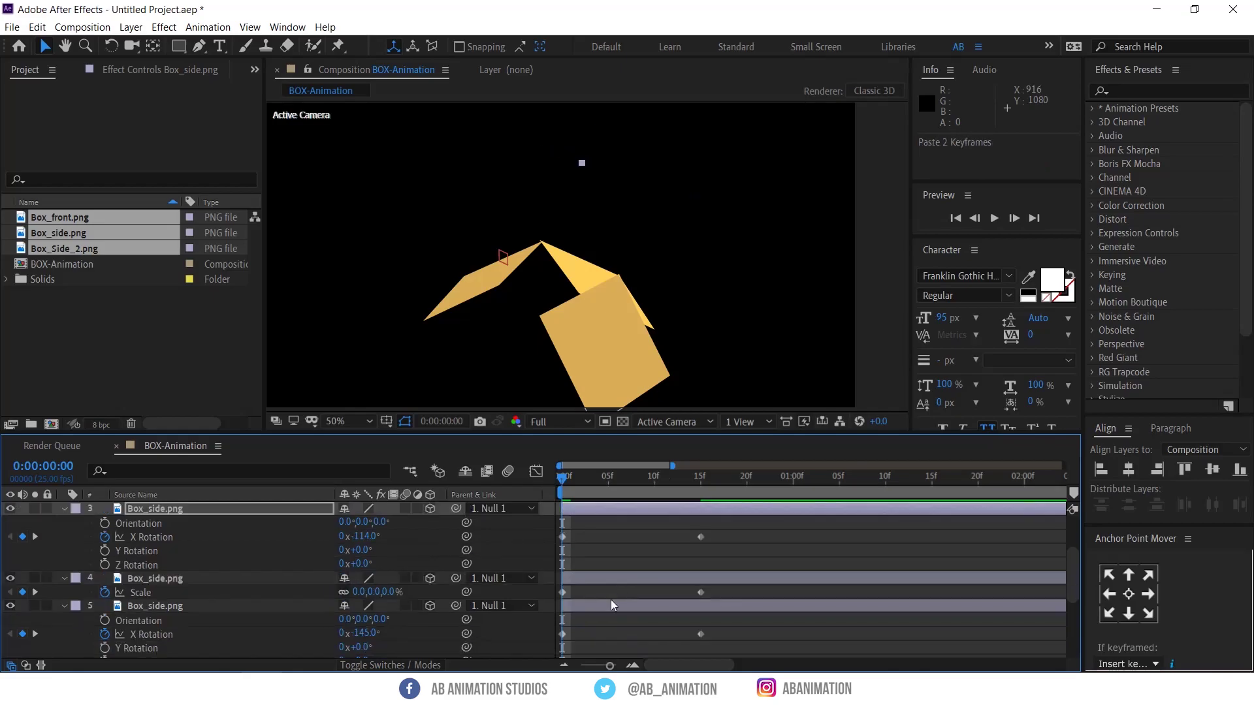
click(609, 606)
key(ctrl+v)
scroll(621, 602, down, 2)
click(612, 627)
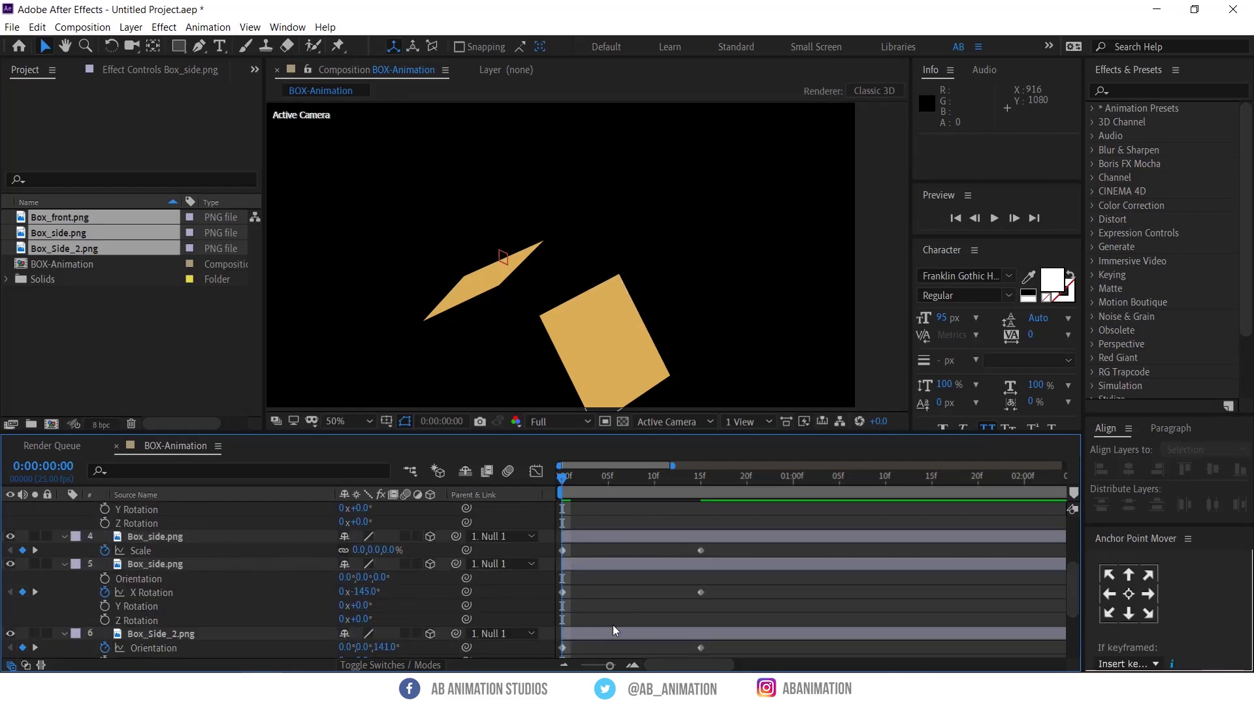
scroll(634, 608, down, 4)
key(ctrl+v)
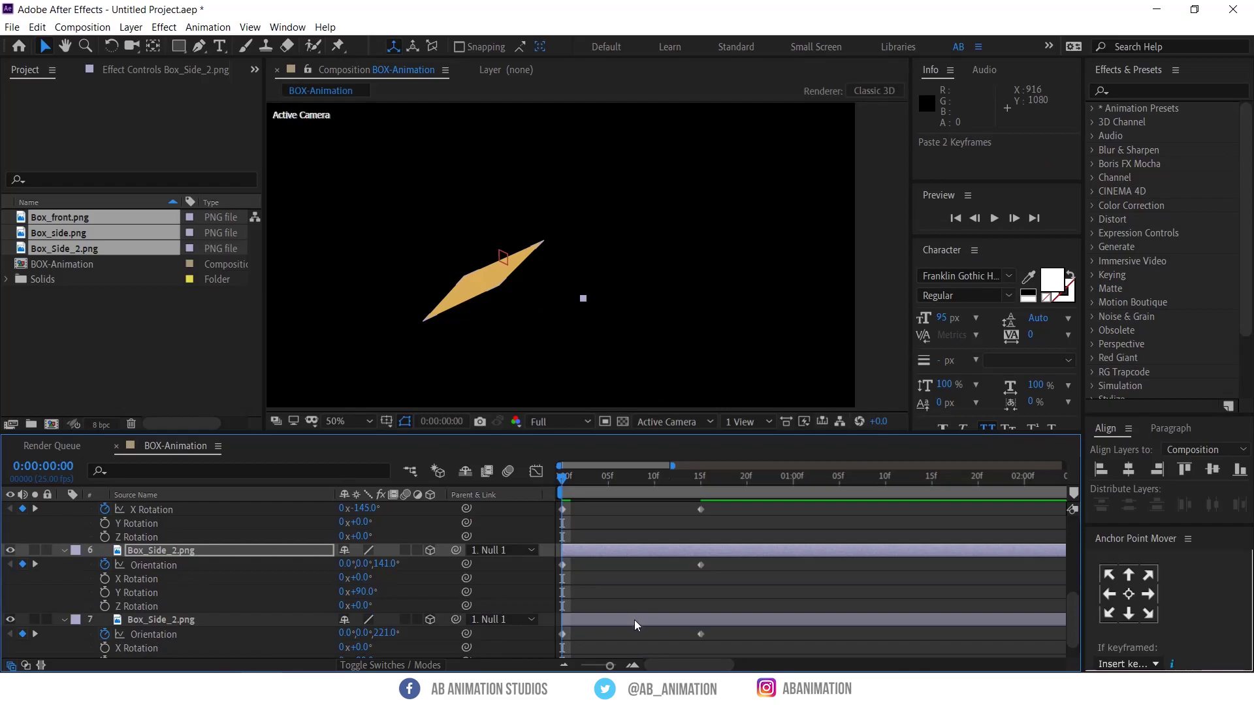
click(634, 619)
key(ctrl+v)
scroll(644, 612, down, 2)
click(645, 612)
Preview the combined scale and folding animation with only the keyframed properties listed
scroll(644, 612, up, 6)
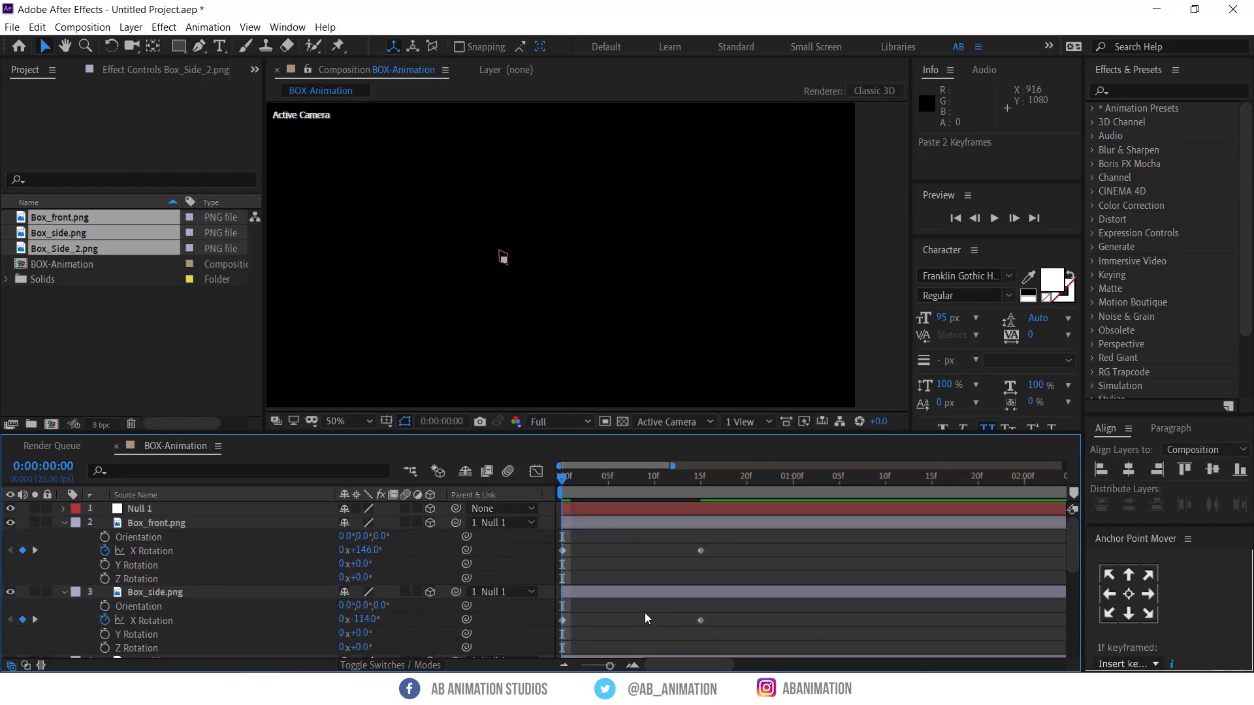
scroll(695, 589, down, 1)
key(space)
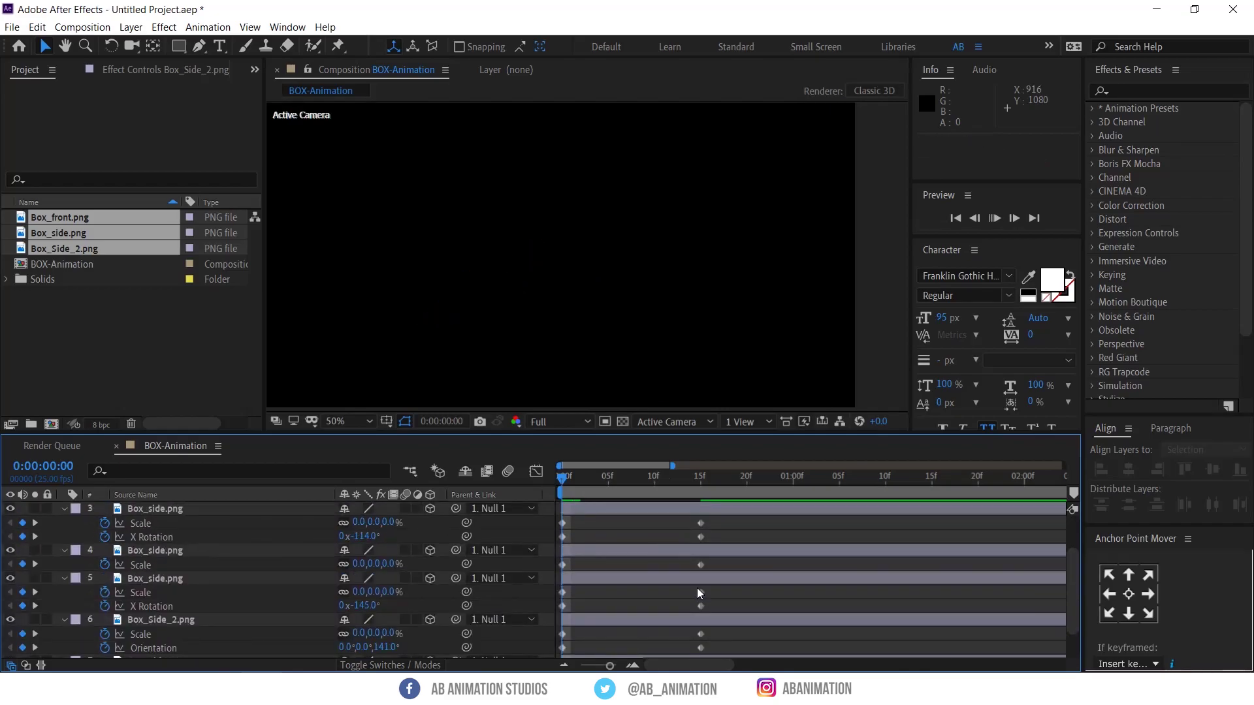
key(space)
Keyframe the bottom panel's Z Rotation at frame 15, set it to 90° at frame 0, and preview the animation
click(587, 550)
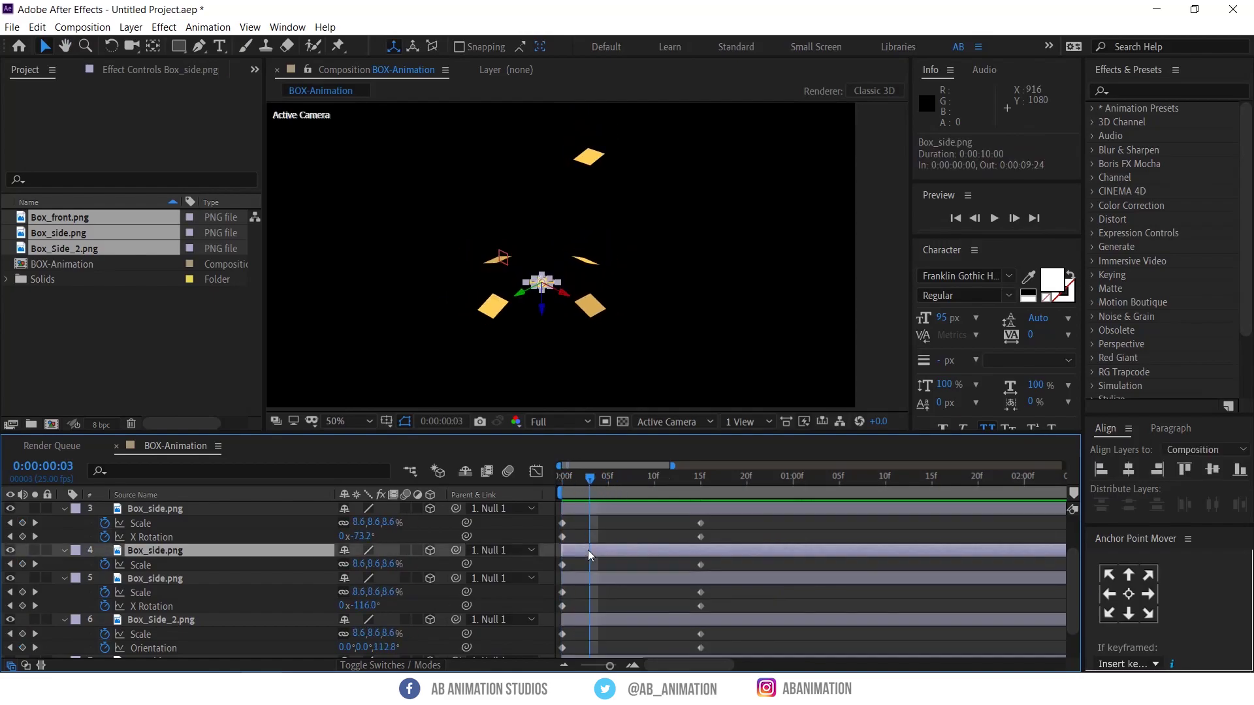
key(shift+r)
click(662, 484)
drag(359, 619, 413, 614)
key(ctrl+z)
click(104, 619)
drag(664, 620, 700, 615)
click(563, 481)
drag(363, 618, 424, 617)
key(space)
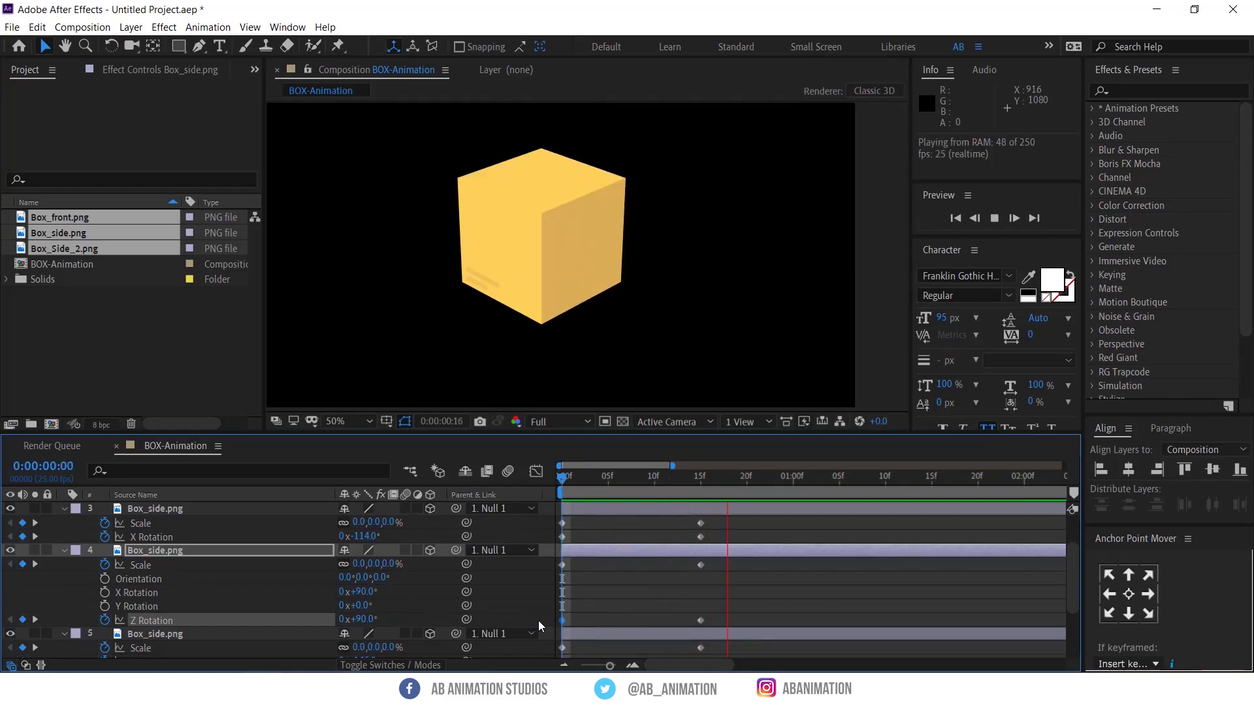
key(space)
Select all panel keyframes, ease them in the Graph Editor so speed peaks near frame 3 and tapers toward frame 15, and preview
click(731, 560)
key(u)
key(u)
drag(724, 531, 464, 658)
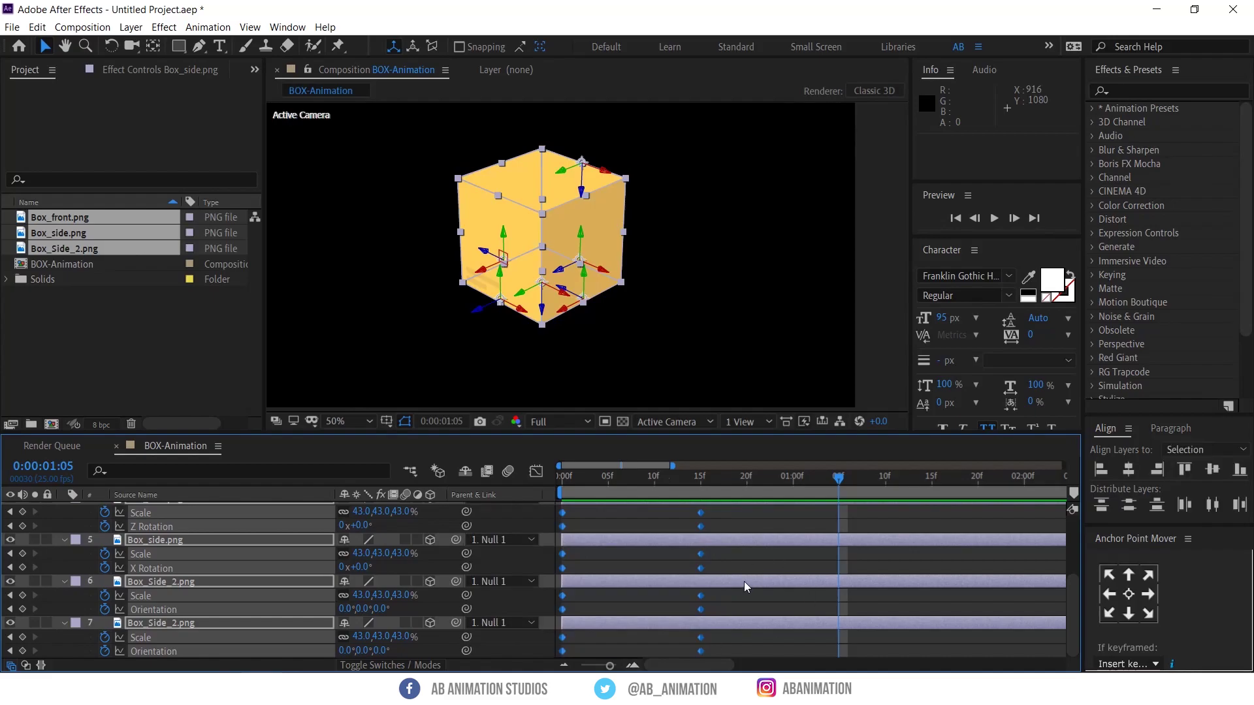
click(536, 470)
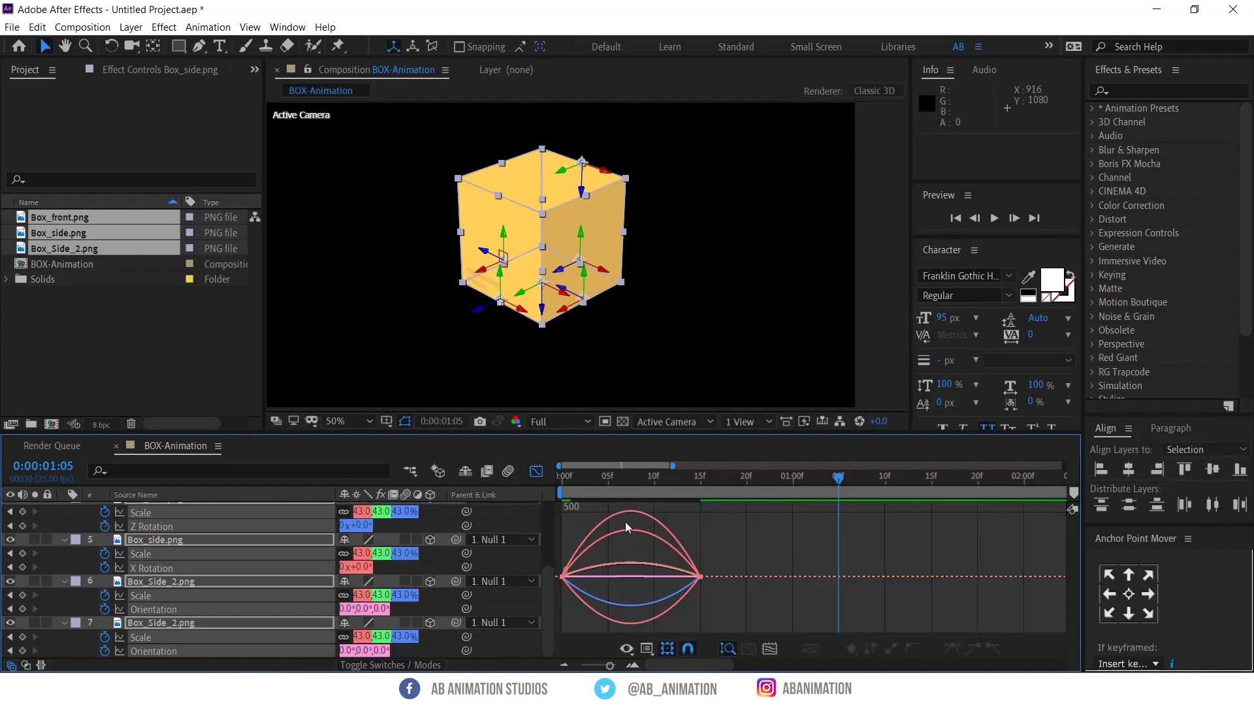
drag(724, 565, 609, 581)
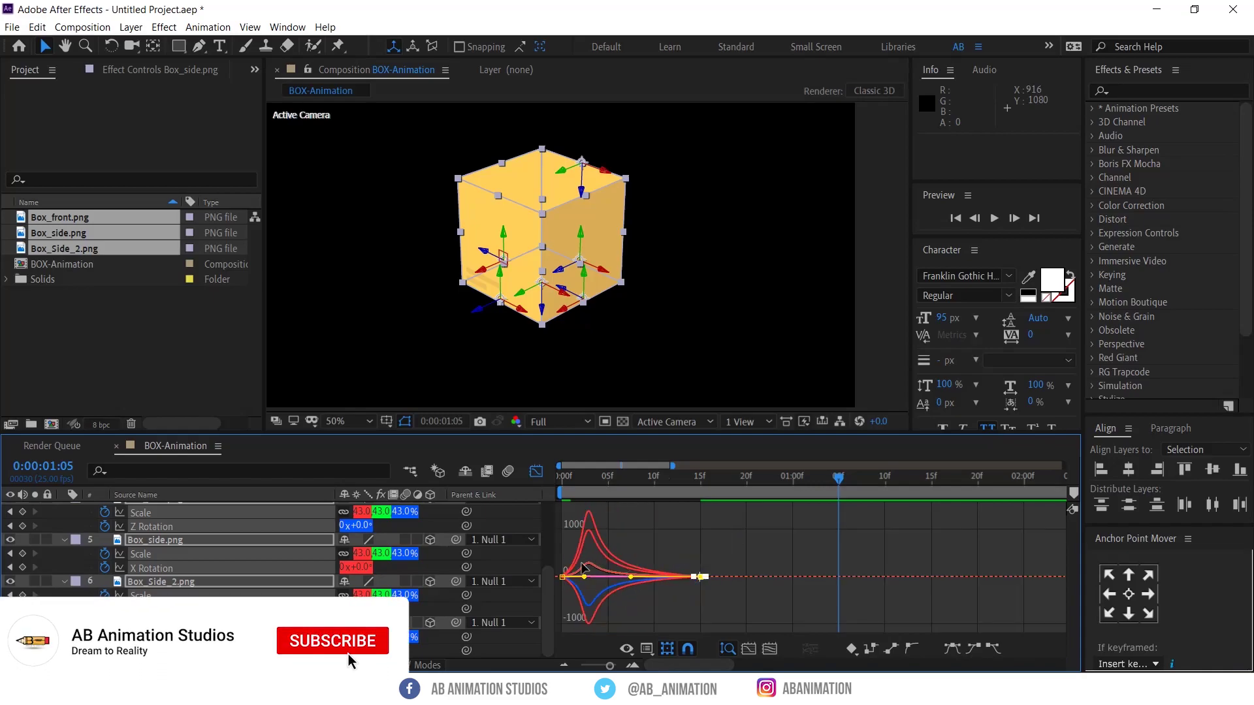
click(535, 471)
key(space)
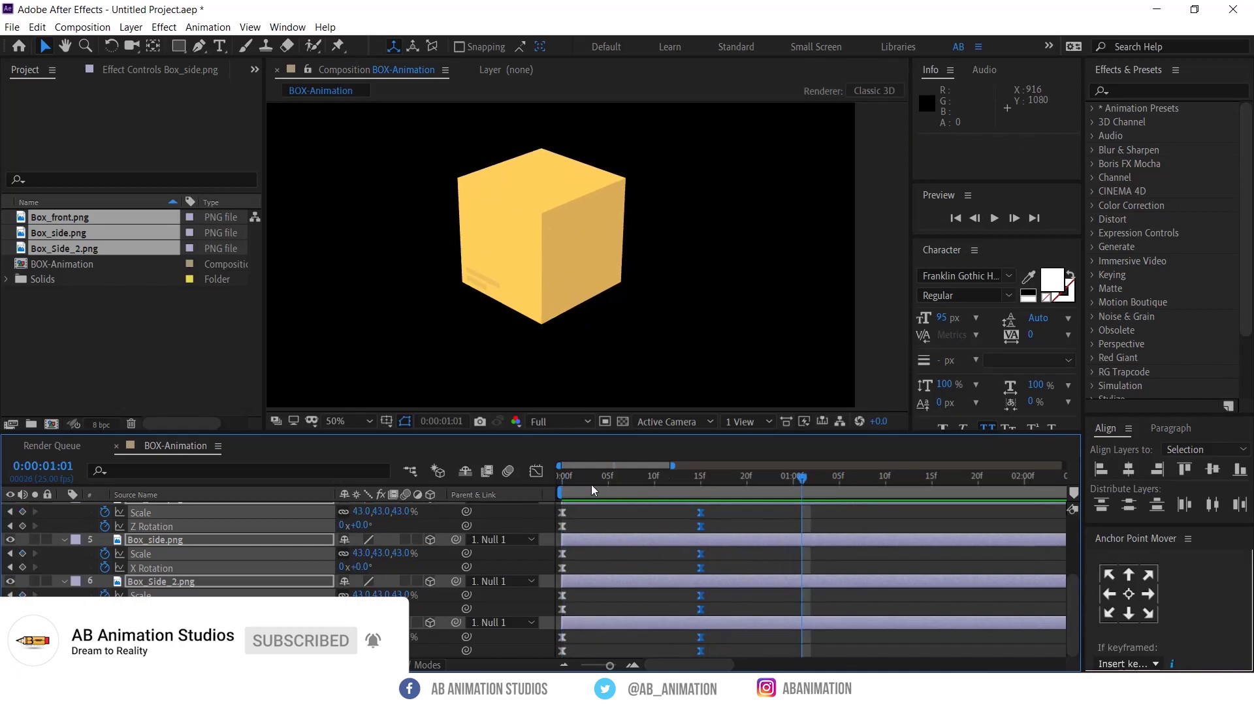
key(space)
key(space)
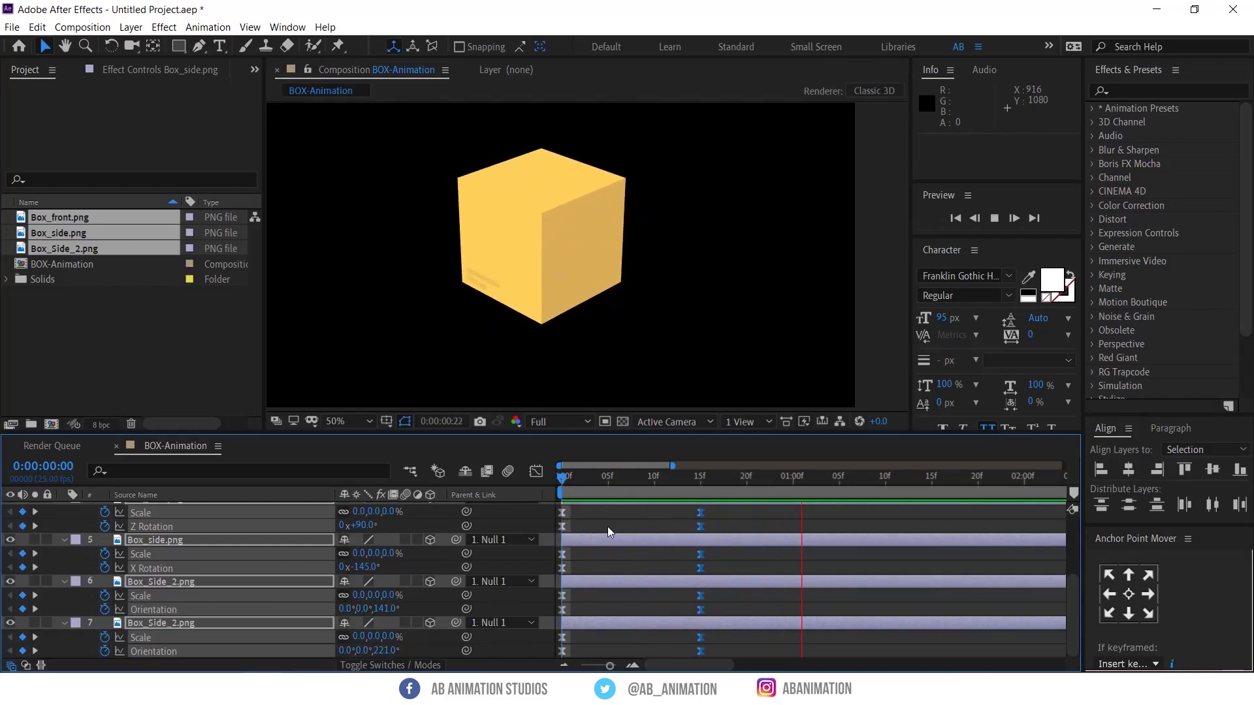
Shift all panel layers except the bottom one in layer 4 to start at frame 2, and preview the animation
scroll(607, 526, up, 3)
scroll(653, 542, up, 2)
click(644, 523)
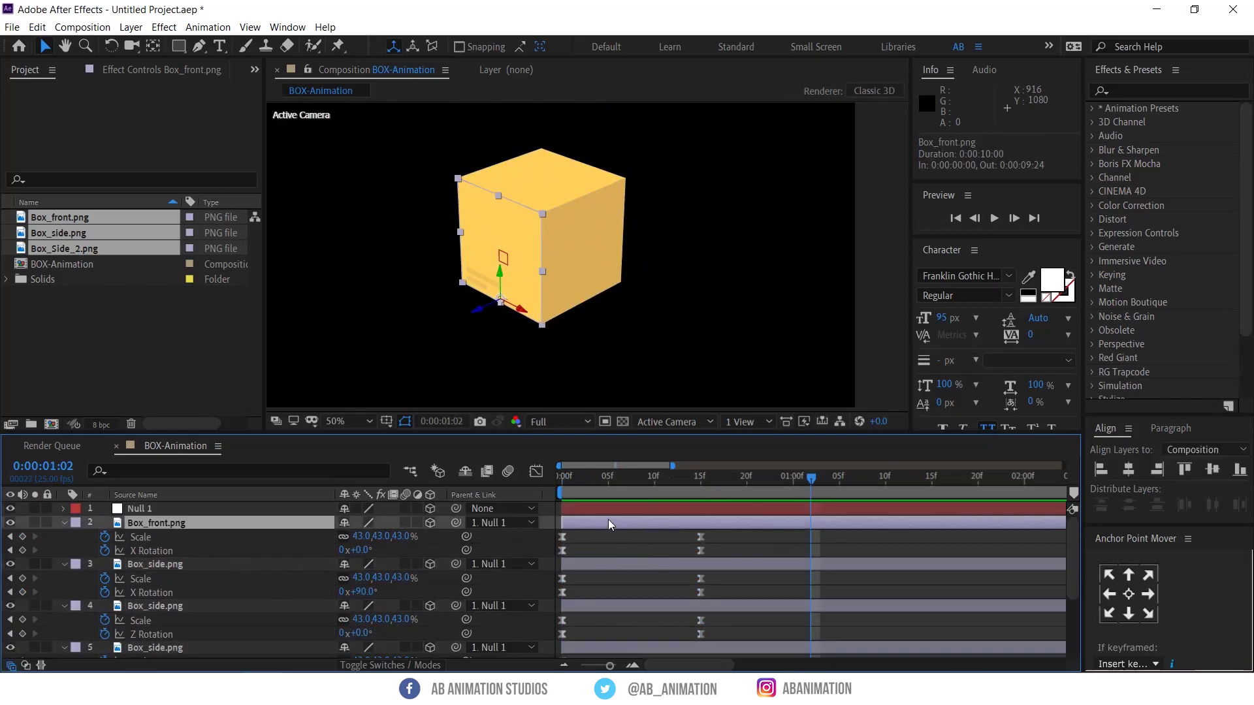
click(598, 603)
click(605, 563)
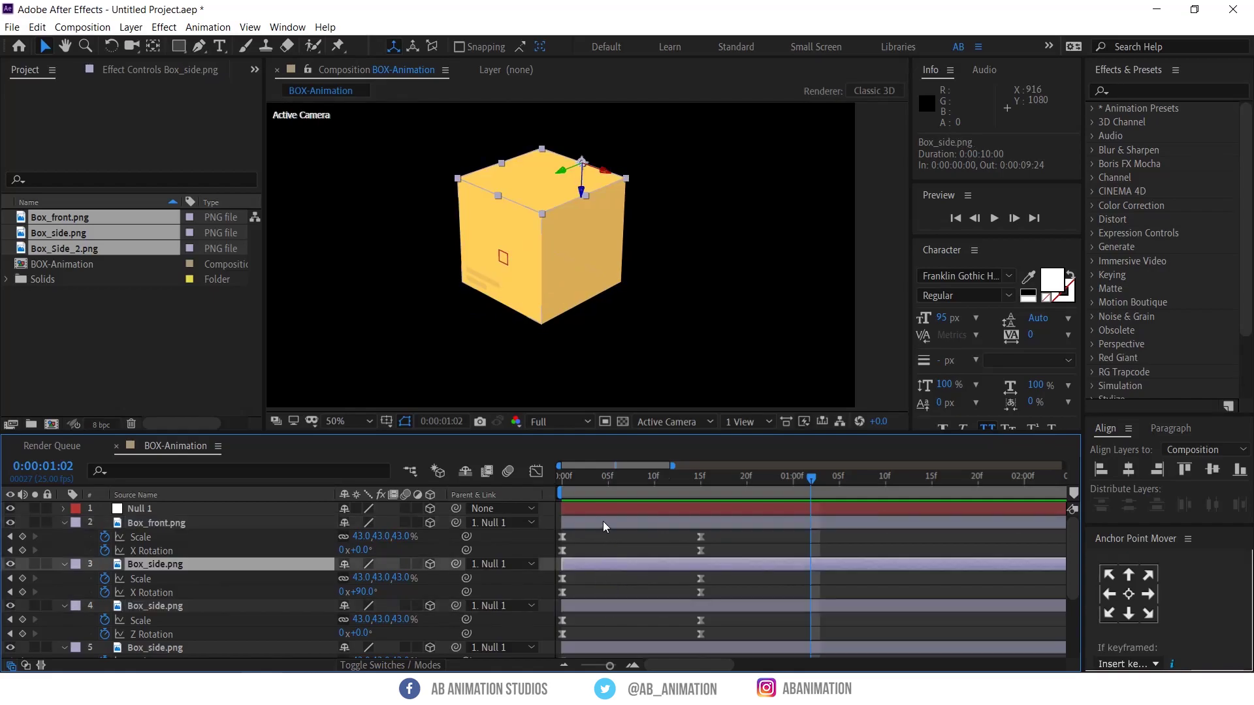
shift+click(602, 522)
scroll(606, 571, down, 1)
ctrl+click(617, 606)
scroll(617, 612, down, 1)
ctrl+click(615, 606)
scroll(609, 648, down, 1)
ctrl+click(620, 624)
drag(622, 624, 637, 623)
key(space)
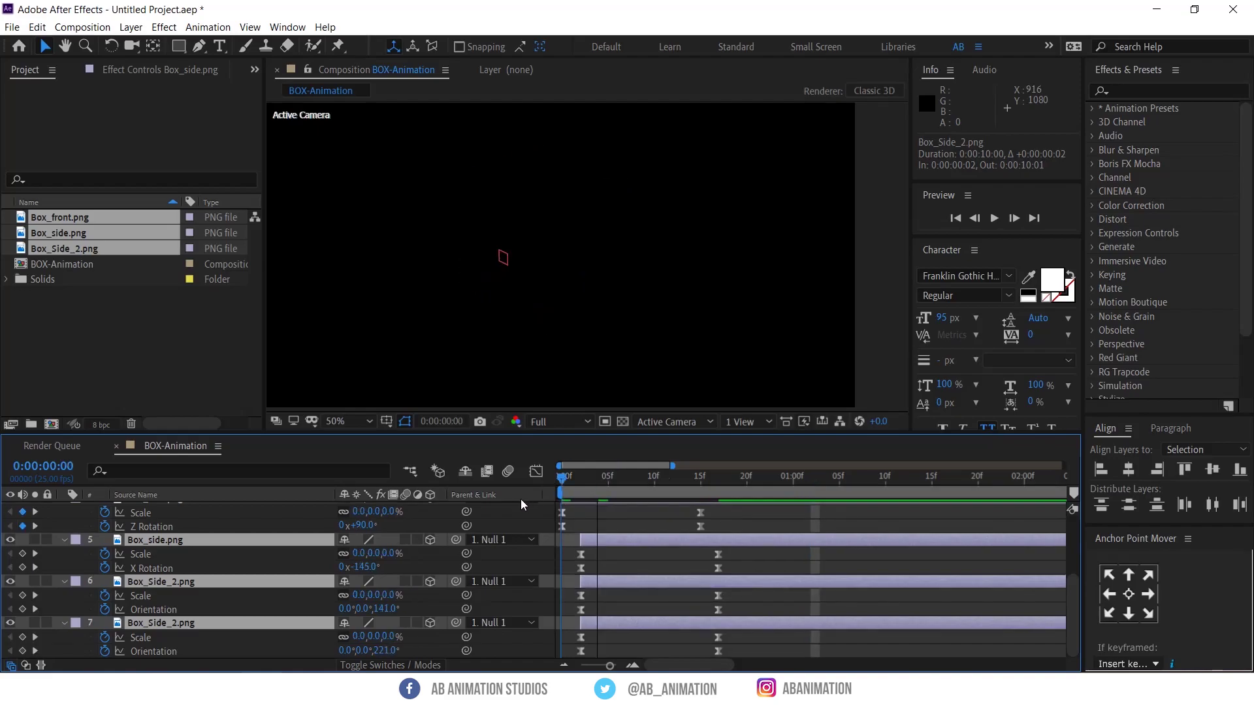
key(space)
scroll(590, 560, up, 3)
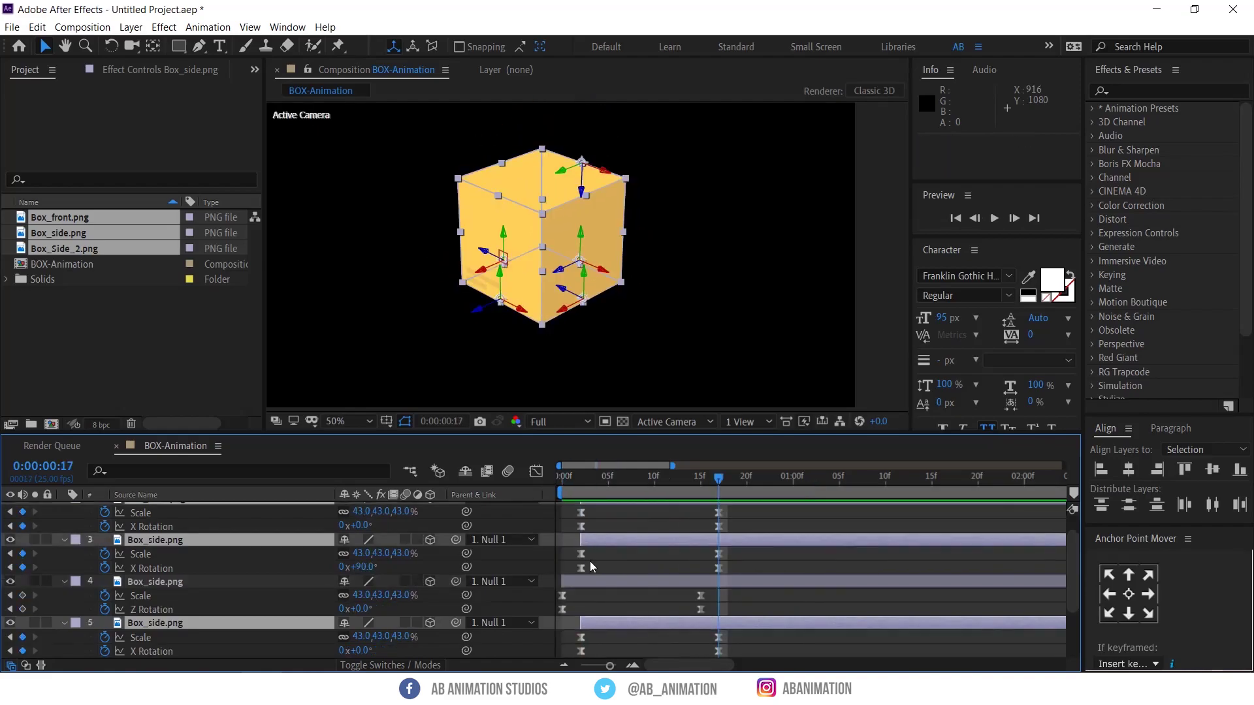
click(569, 536)
click(620, 524)
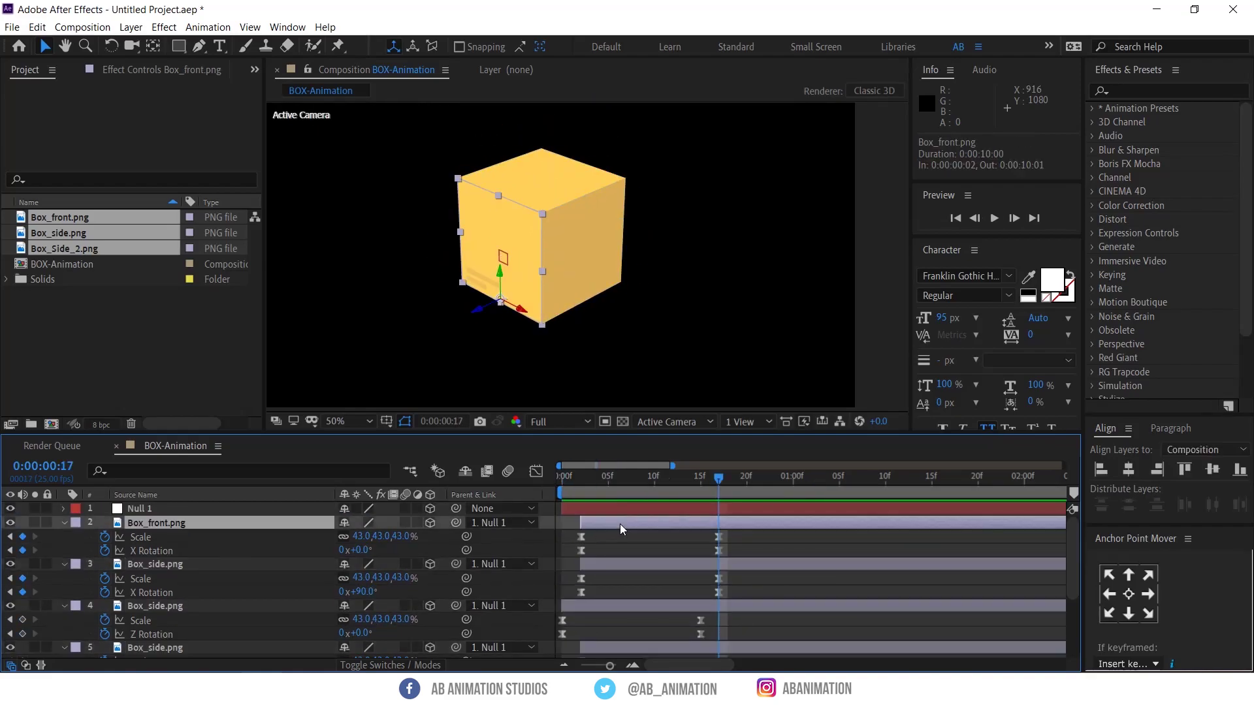
click(620, 563)
drag(612, 523, 676, 522)
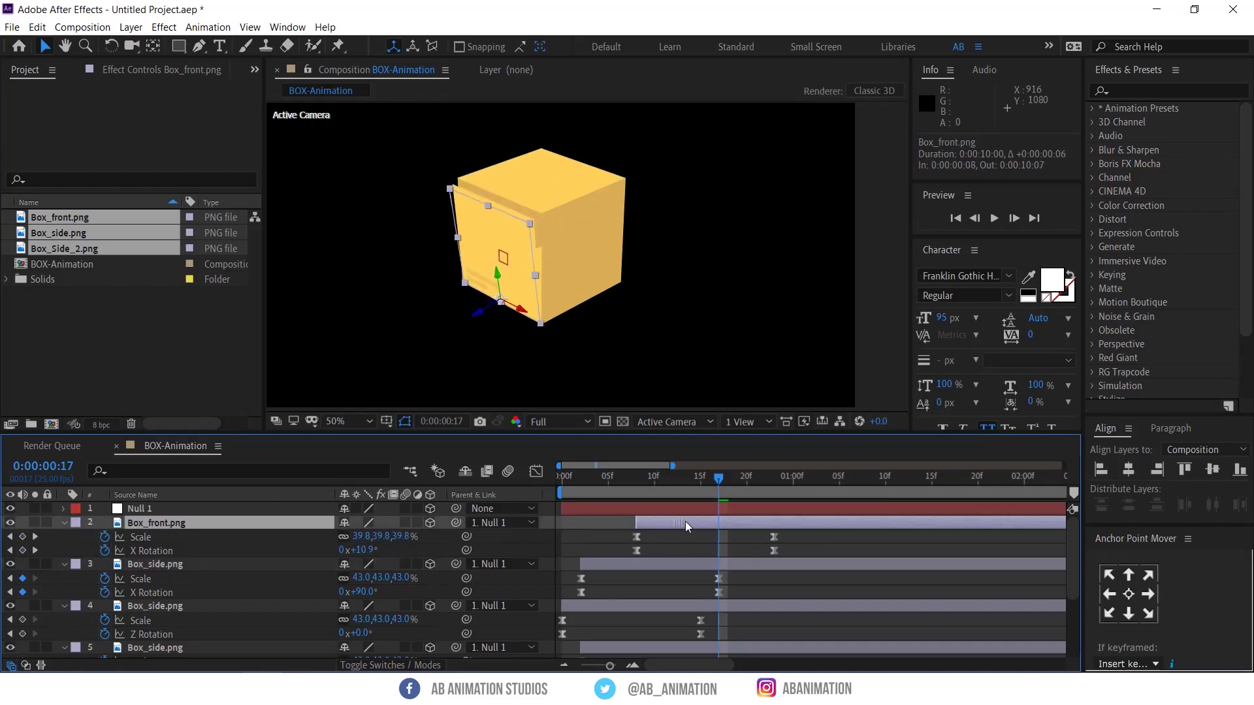
click(633, 564)
click(680, 523)
key(ctrl+z)
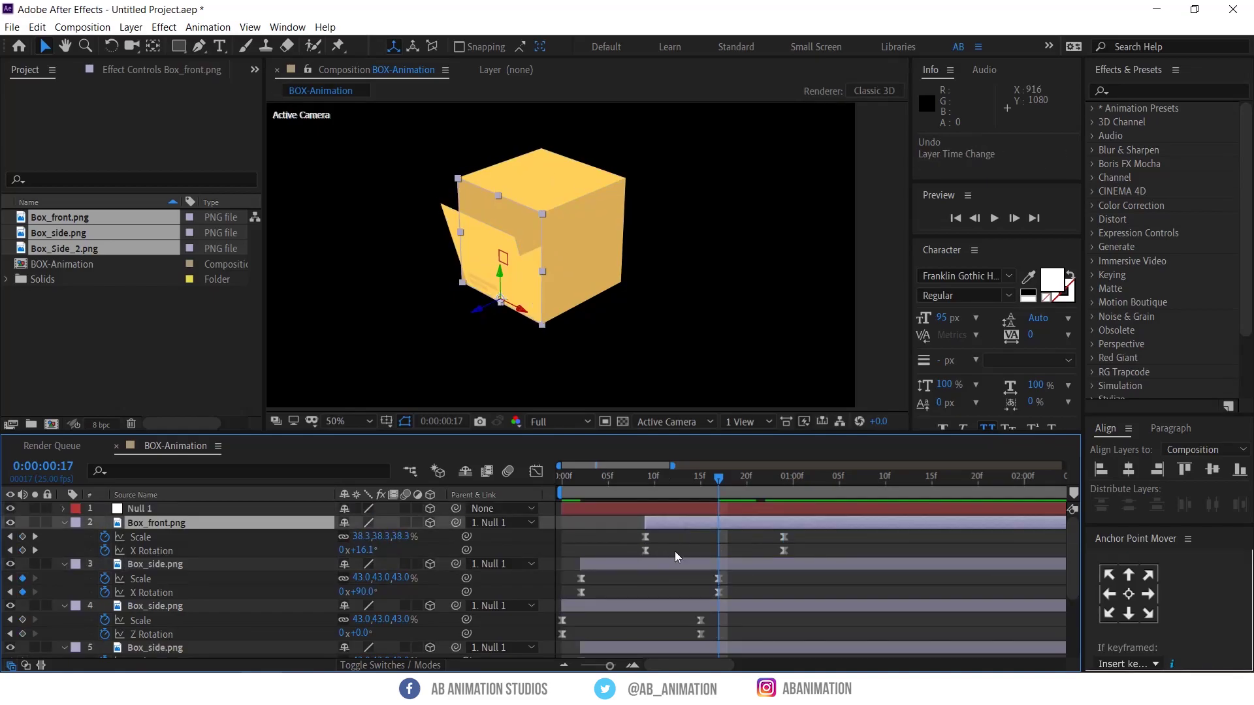
drag(613, 522, 687, 523)
click(610, 567)
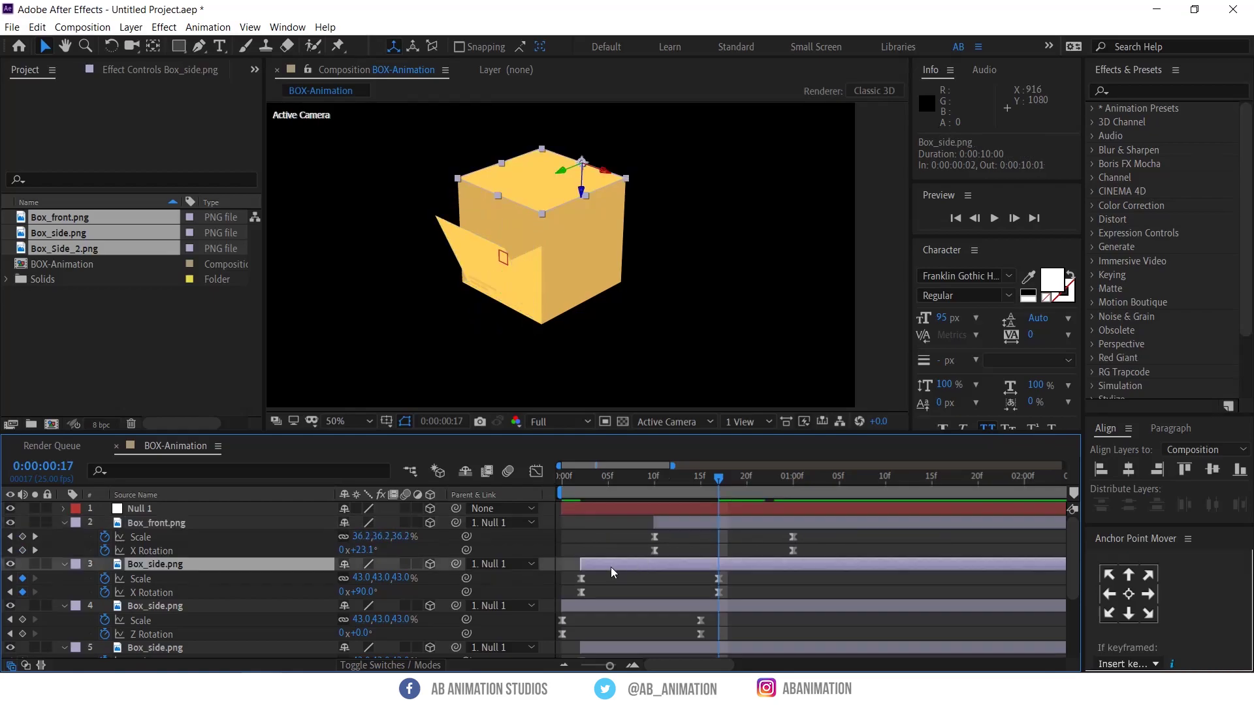
key(ctrl+z)
Stagger the panel layers by delaying the top and front panels, starting layer 5 at frame 6 and layer 6 at frame 4, and preview
drag(620, 567, 703, 567)
drag(626, 524, 670, 524)
scroll(659, 569, down, 1)
mouse_move(629, 606)
mouse_down()
mouse_move(665, 605)
mouse_move(648, 606)
mouse_up()
scroll(632, 611, down, 1)
scroll(647, 606, down, 1)
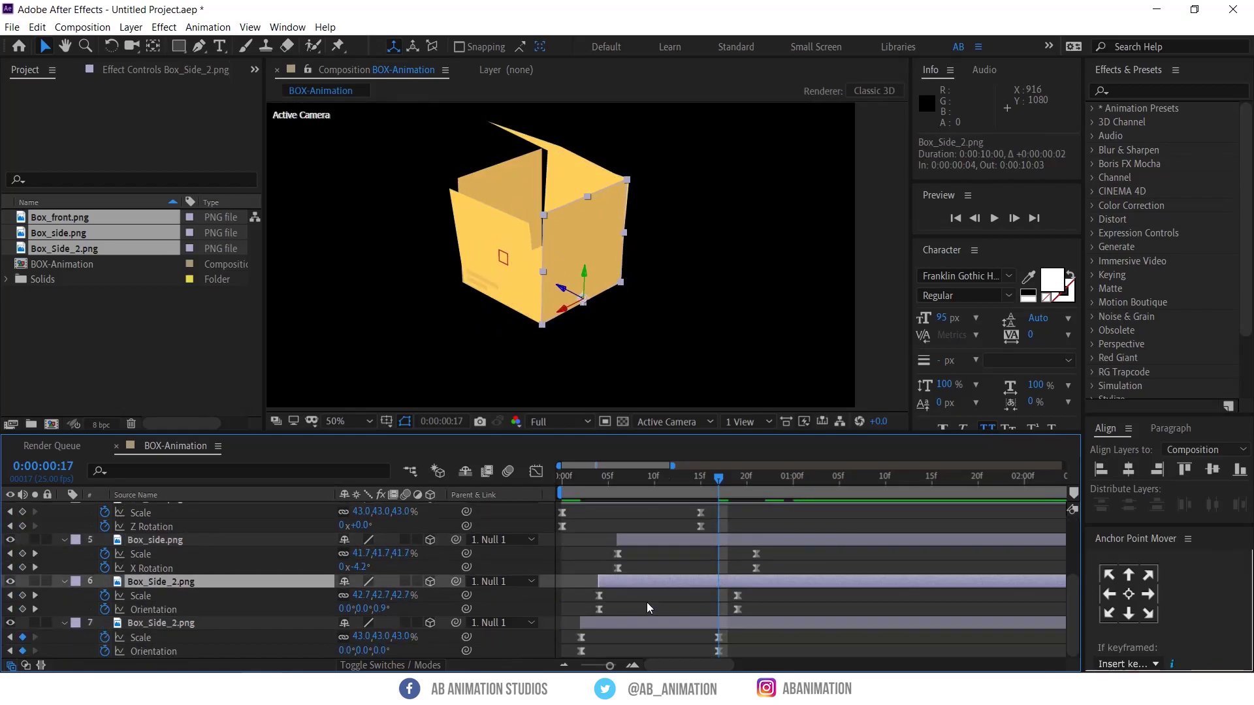
click(558, 480)
key(space)
key(space)
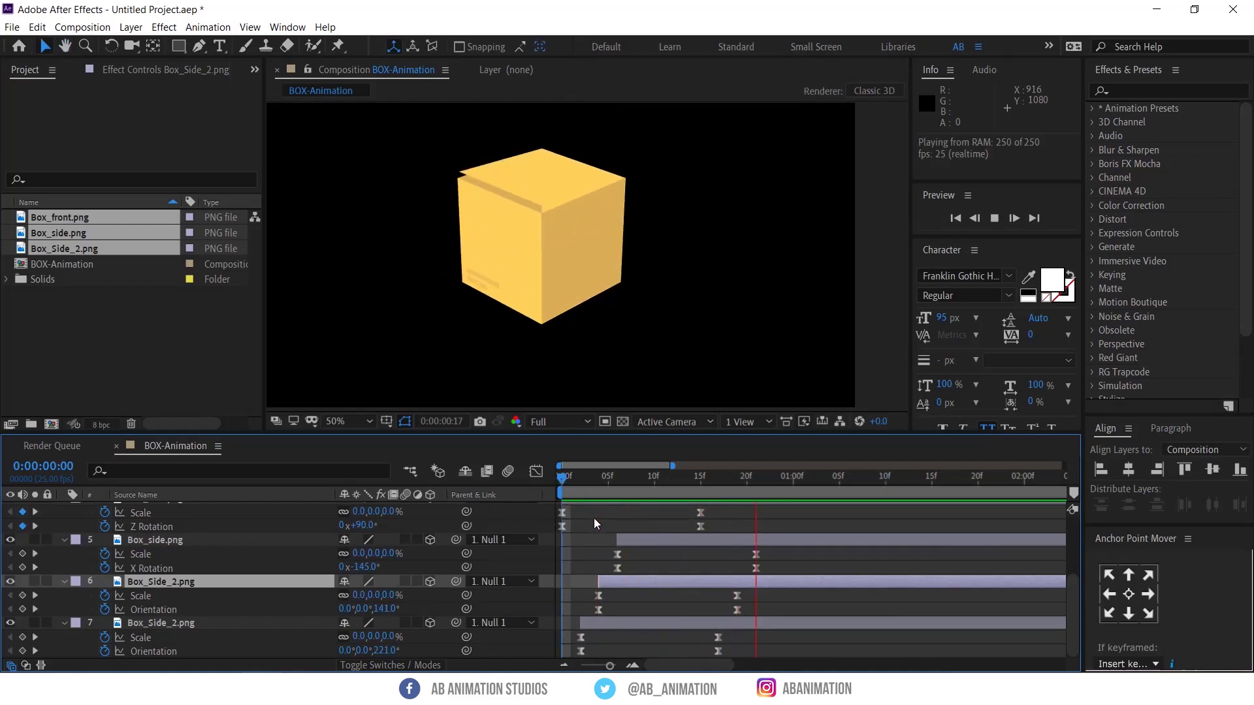
Start the front panel layer at frame 4 and the top panel in layer 3 at frame 7, and preview the animation
scroll(593, 518, up, 3)
drag(666, 523, 647, 523)
drag(590, 483, 636, 487)
drag(685, 564, 657, 565)
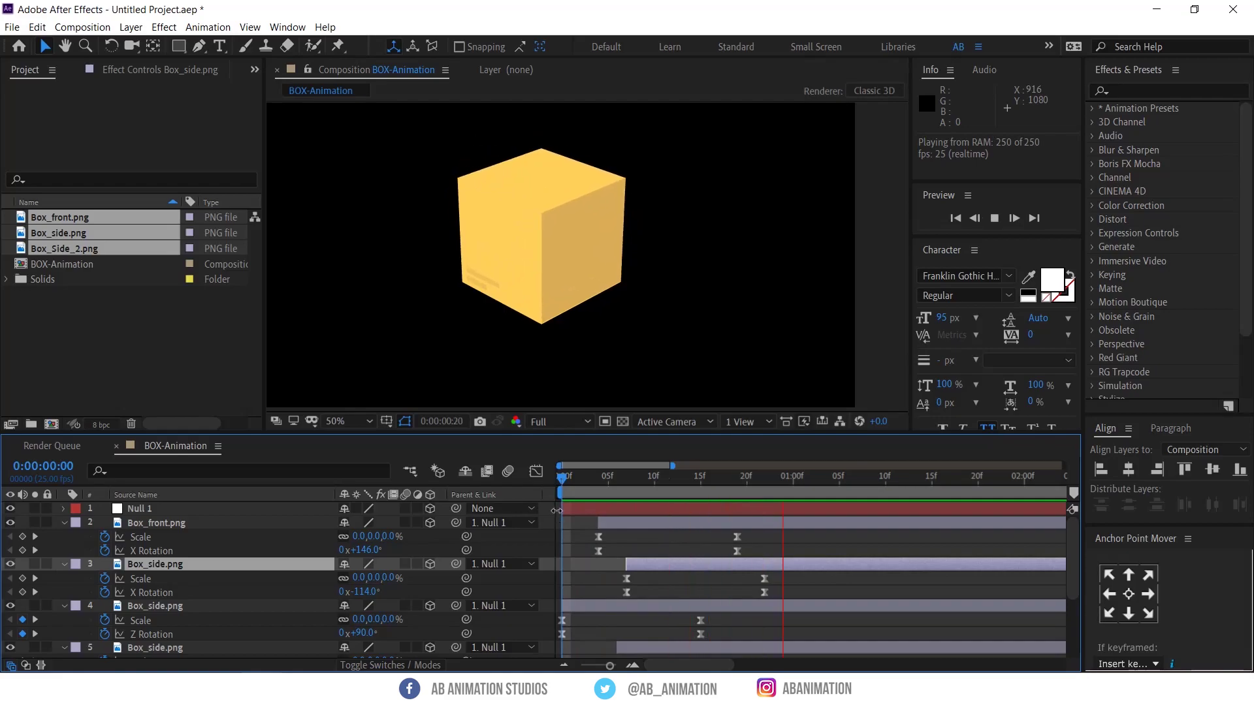
drag(597, 483, 559, 487)
key(space)
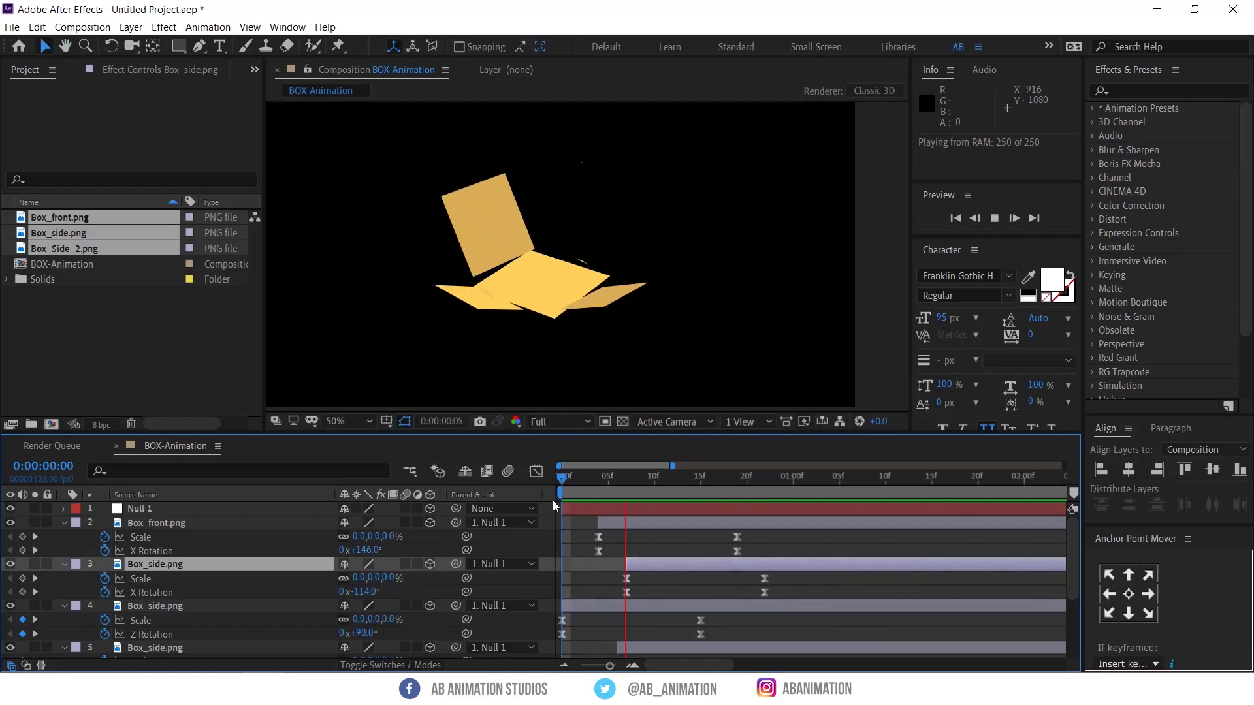
key(space)
Select all panel keyframes and reshape their easing in the Graph Editor so speed peaks late in each move, and preview
drag(837, 531, 490, 661)
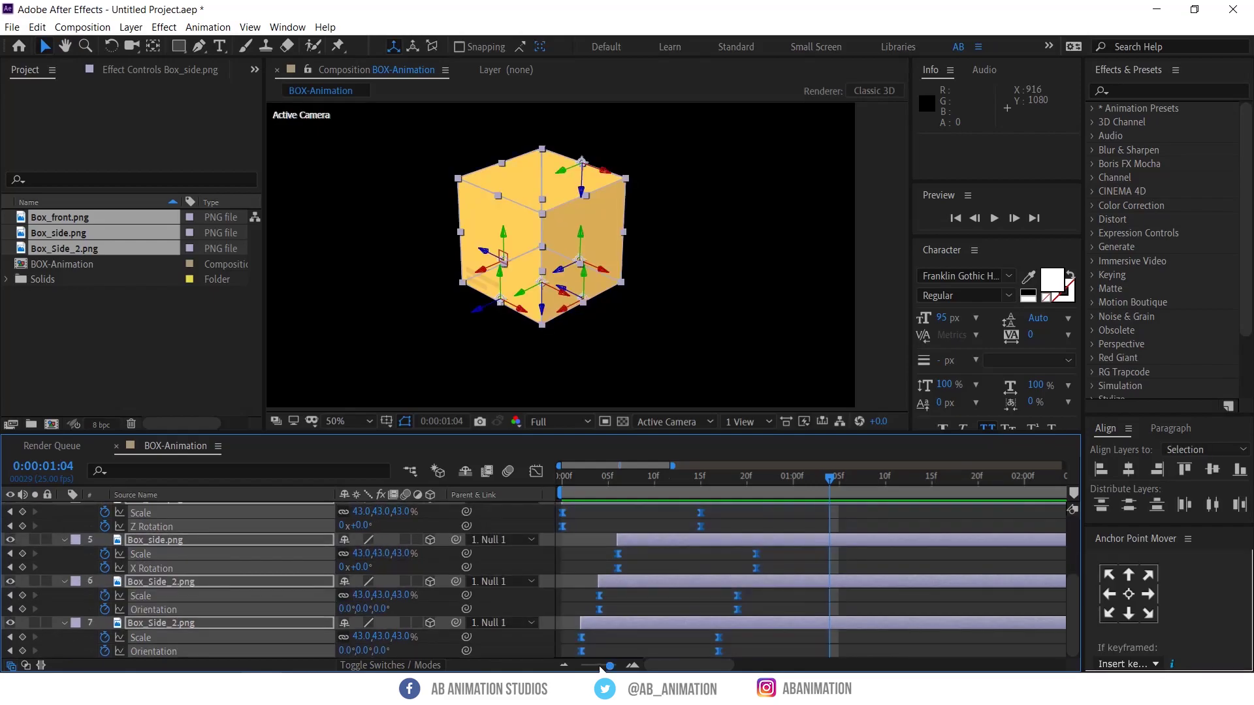
click(536, 470)
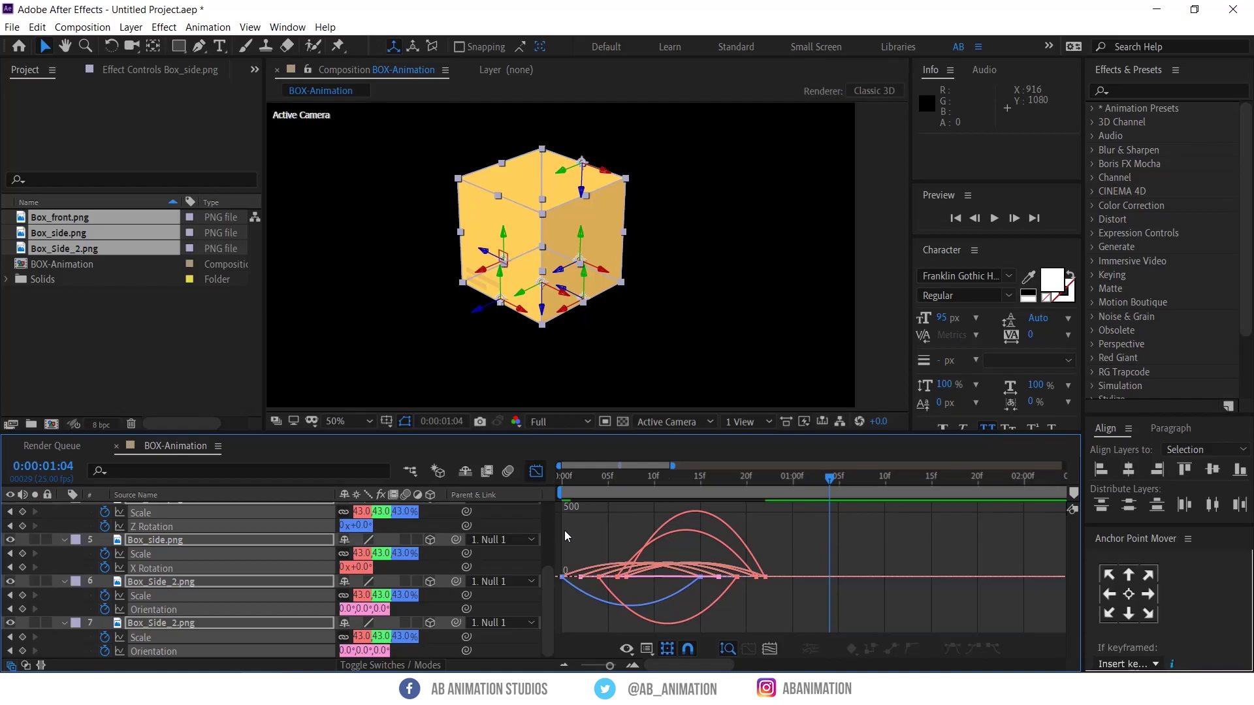
drag(557, 531, 745, 574)
key(space)
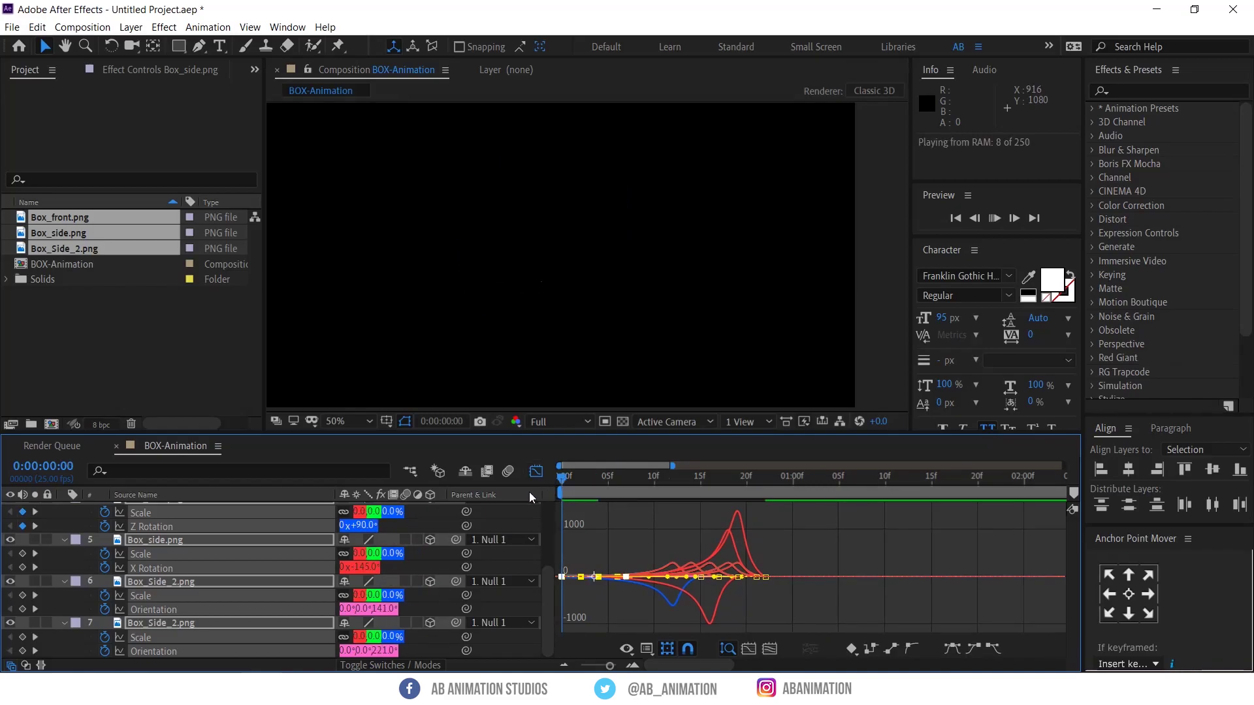
click(536, 471)
Start the top panel in layer 3 at frame 11, move its ending Scale and X Rotation keyframes to 1:05, and preview
scroll(605, 537, up, 3)
click(604, 541)
drag(628, 564, 657, 562)
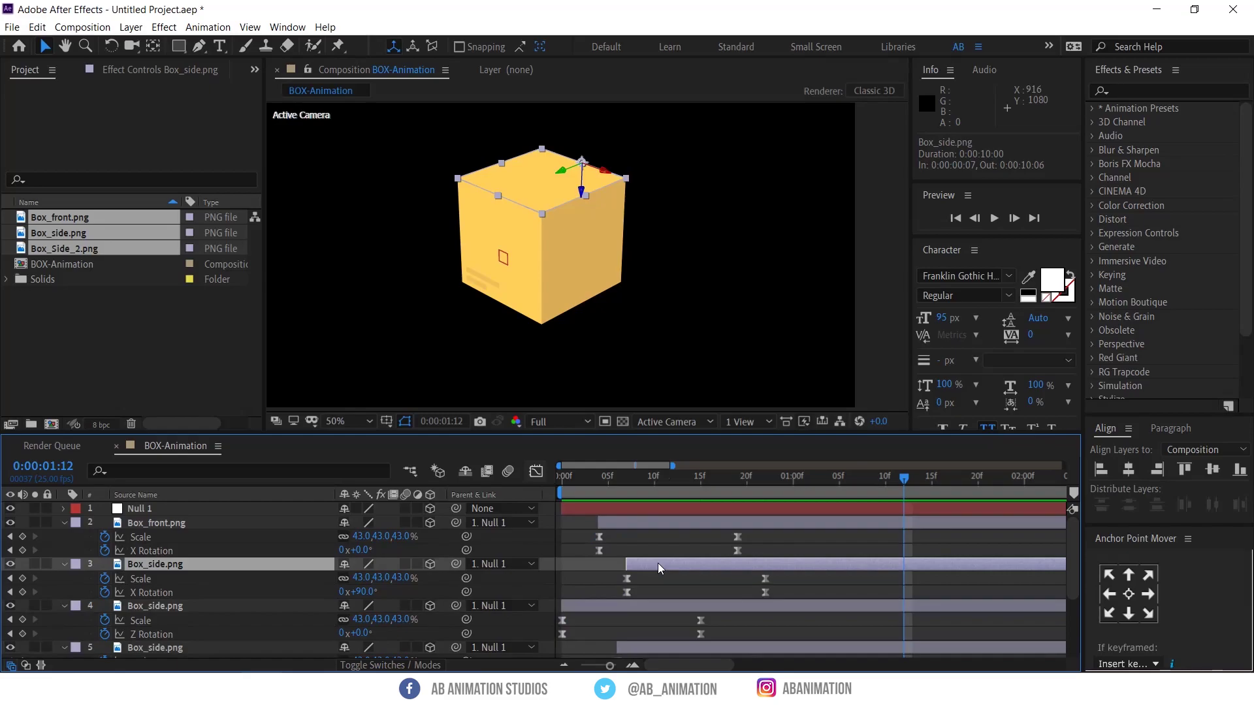
key(space)
key(space)
drag(767, 574, 838, 579)
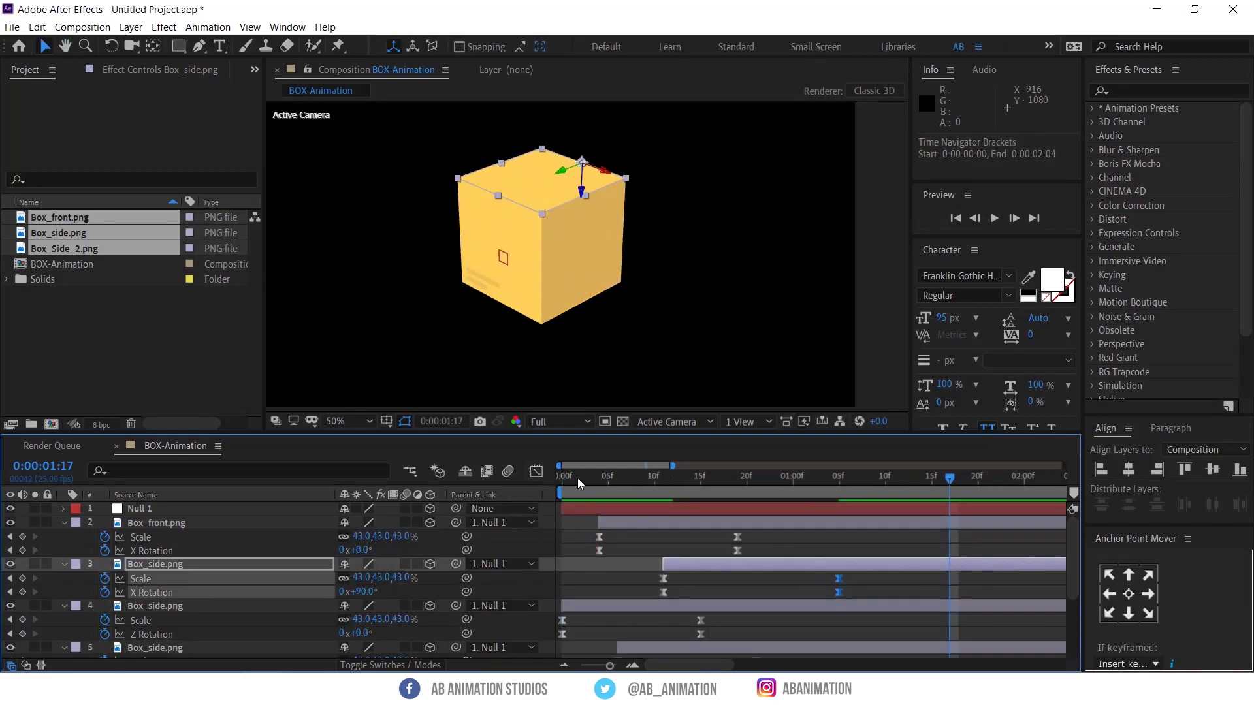
key(space)
key(space)
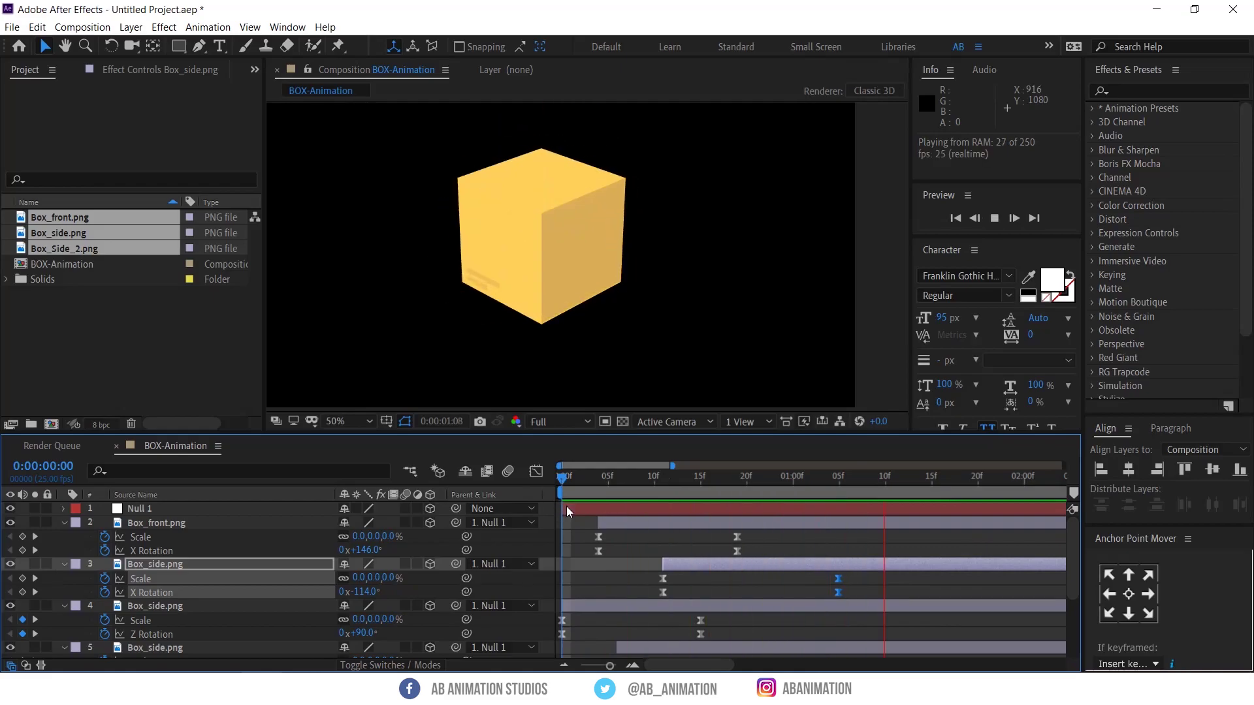
Delay the top panel's X Rotation keyframes to run from frame 15 to 1:09, and preview the animation
drag(720, 486, 672, 487)
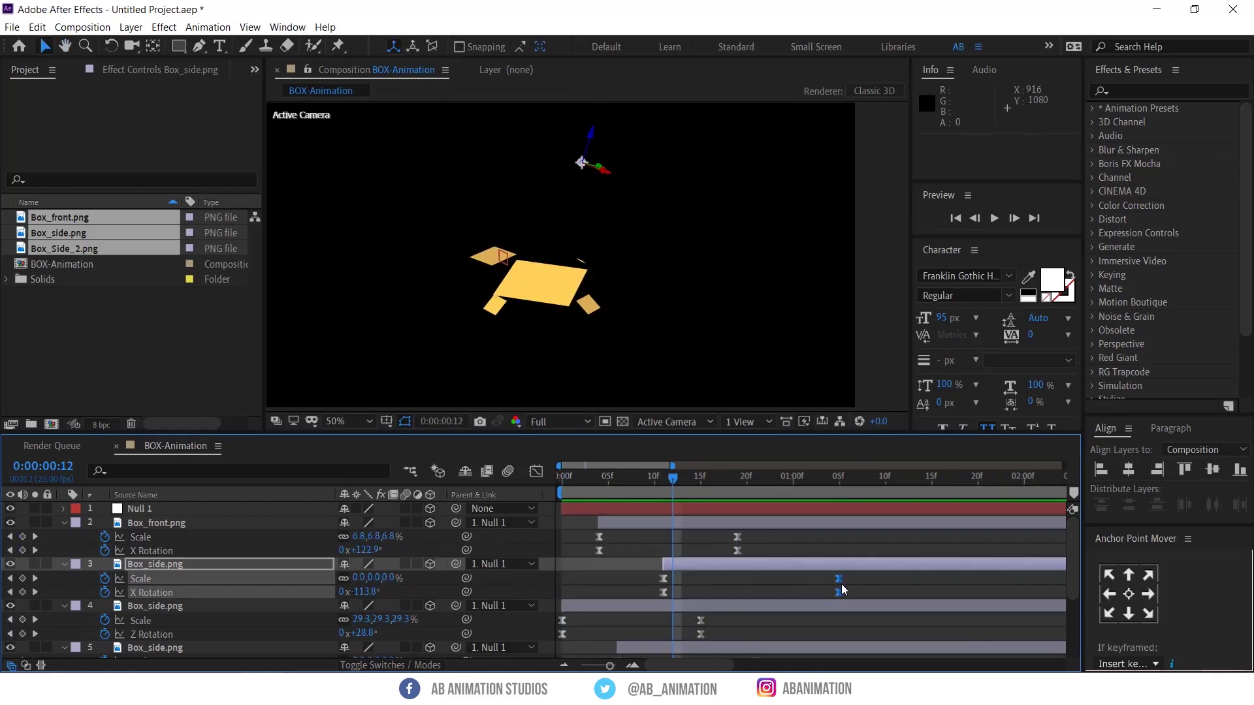
drag(850, 590, 645, 614)
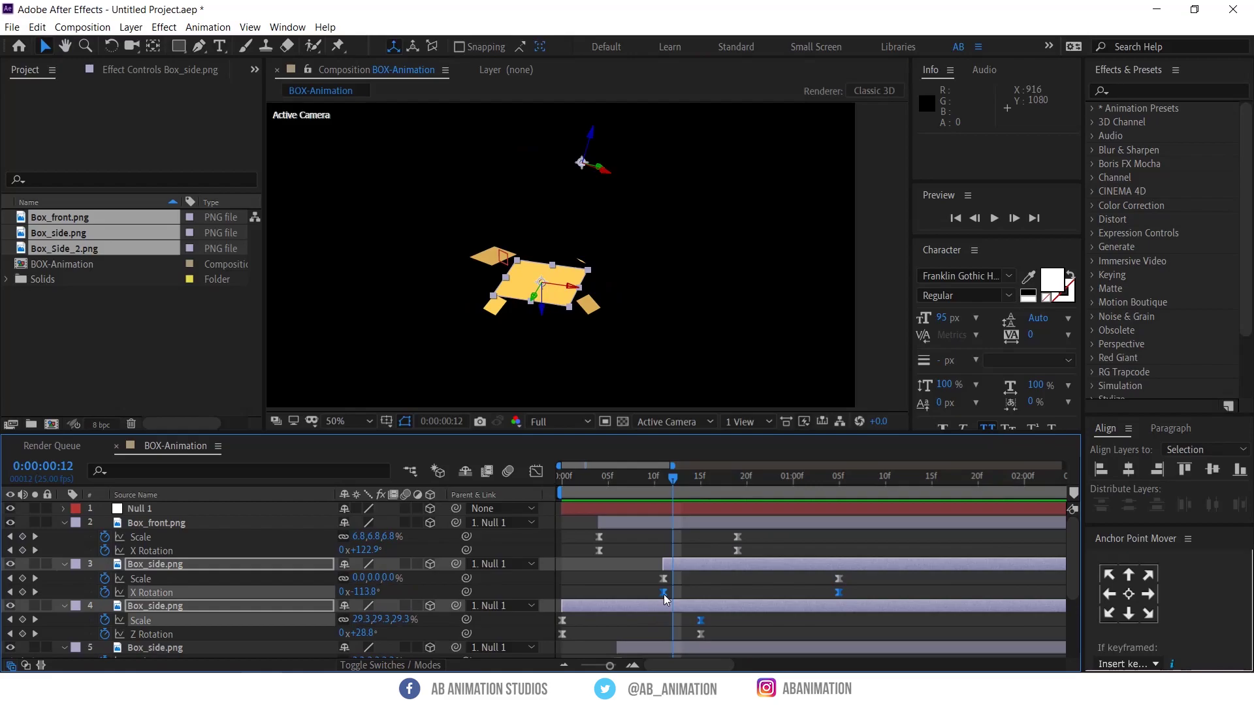
drag(865, 592, 702, 593)
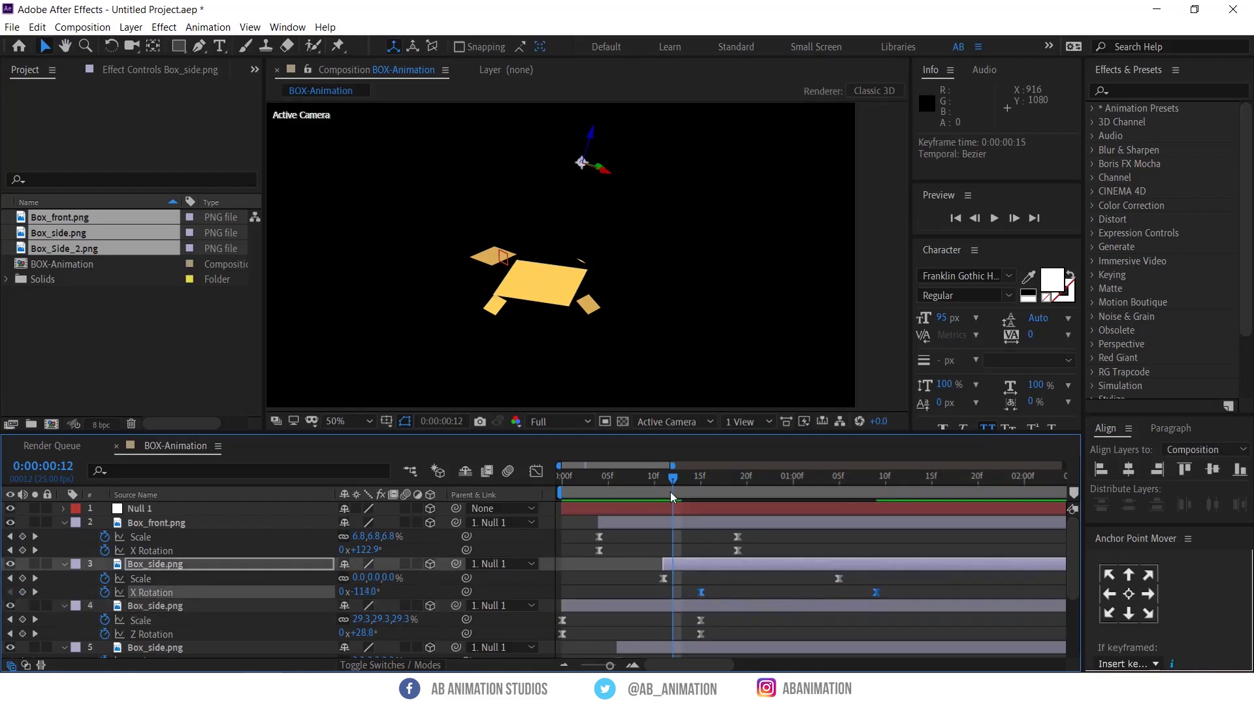
key(space)
key(space)
Shift the top panel's layer 3 earlier to start at frame 8, and preview the animation
click(695, 565)
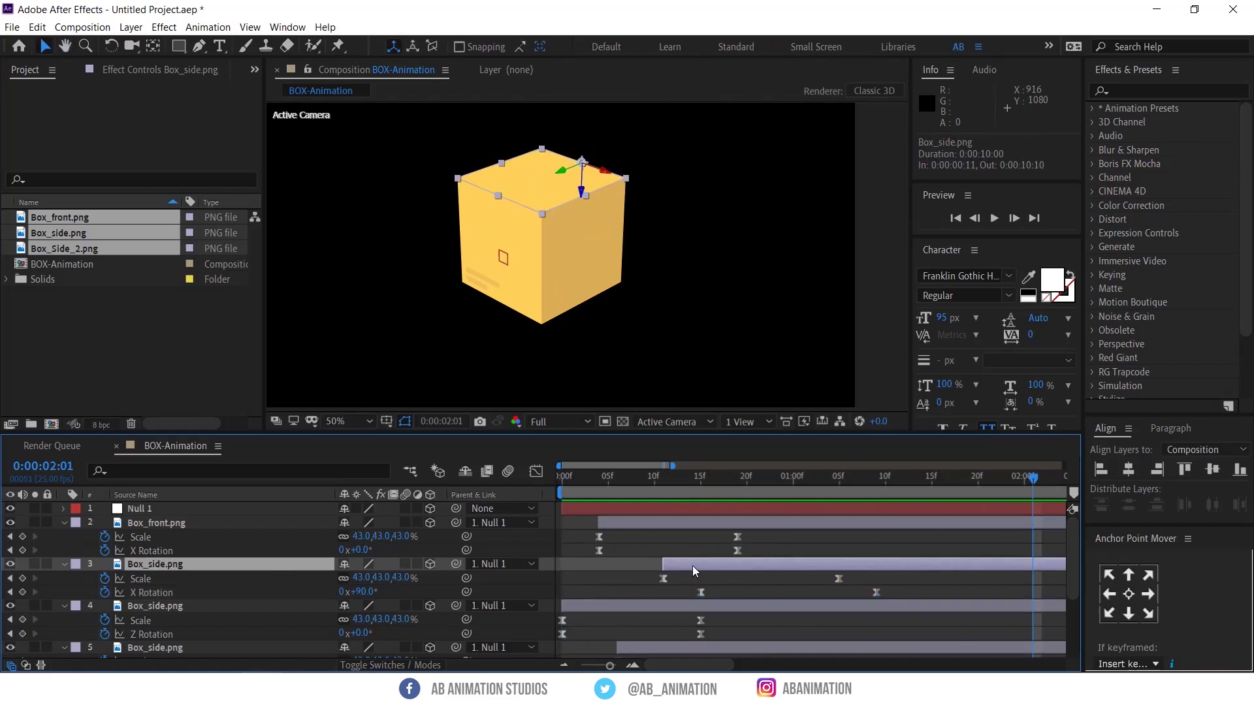
key(minus)
key(minus)
drag(581, 474, 560, 477)
key(space)
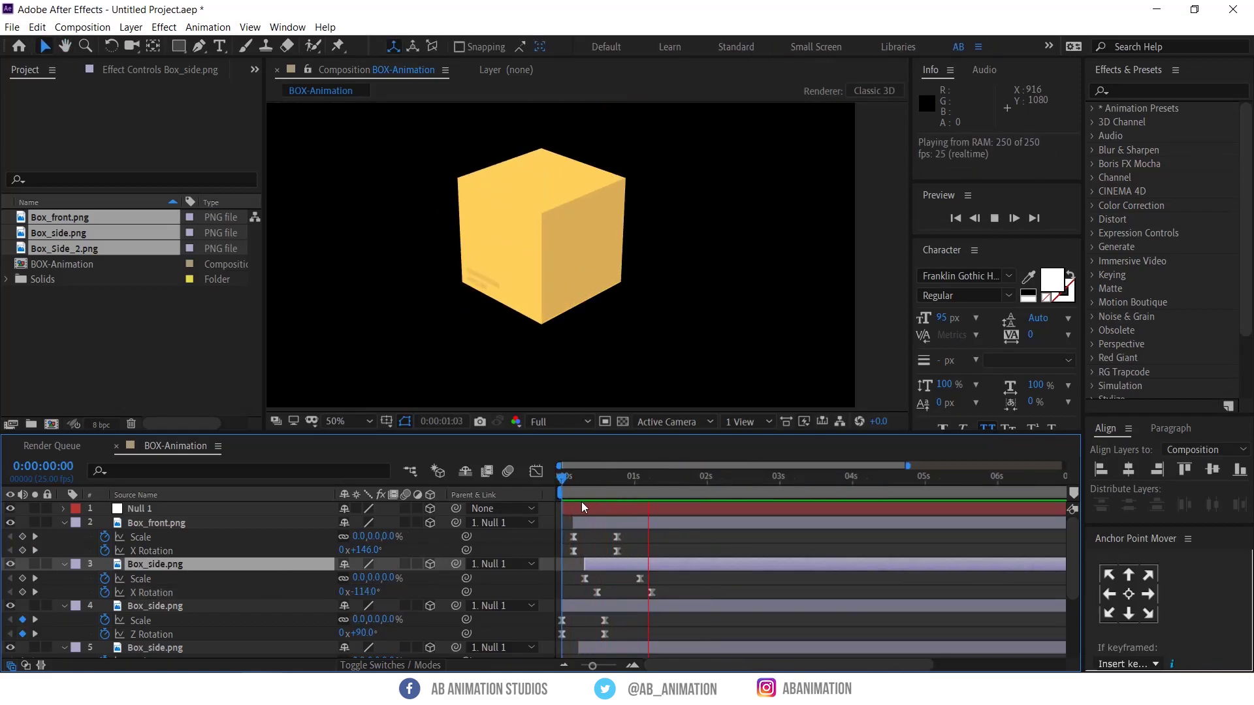
key(space)
Delay the rotation keyframes of the front panel and layer 5 and the Orientation keyframes of layers 6 and 7 by two frames, and preview
drag(630, 545, 579, 553)
scroll(598, 590, down, 1)
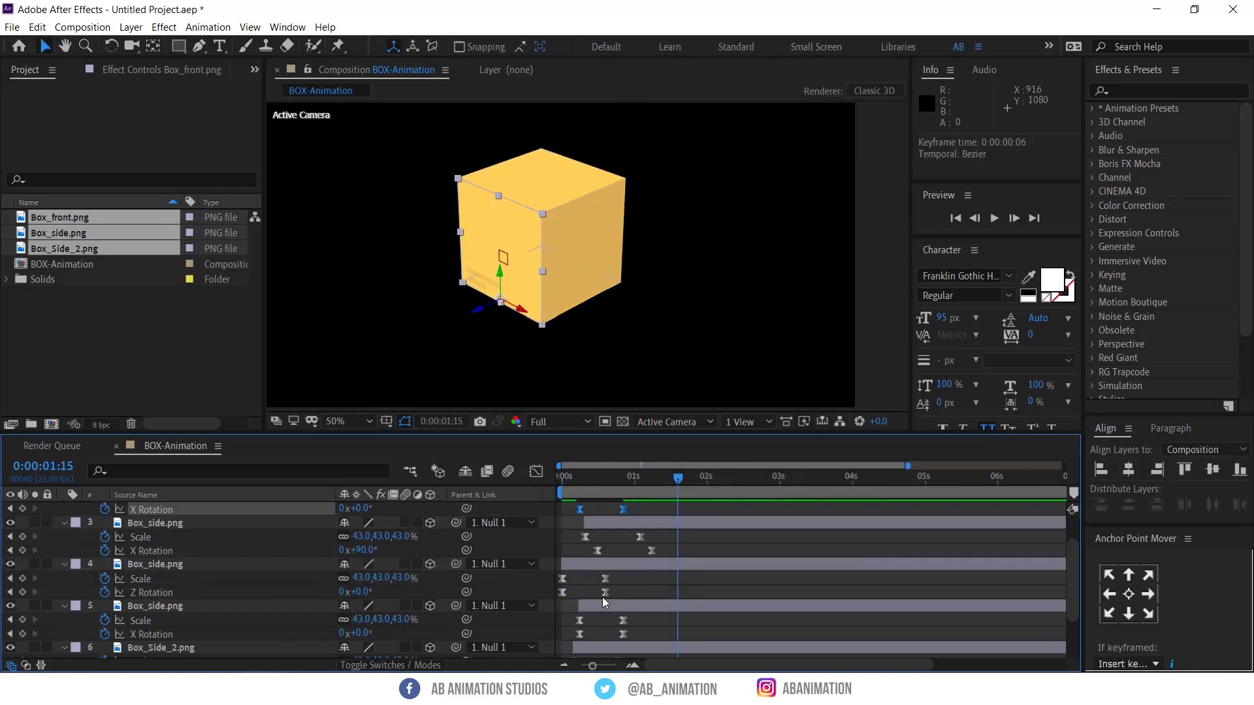
drag(631, 627, 567, 656)
scroll(600, 633, down, 1)
scroll(626, 645, down, 1)
drag(583, 486, 513, 503)
key(space)
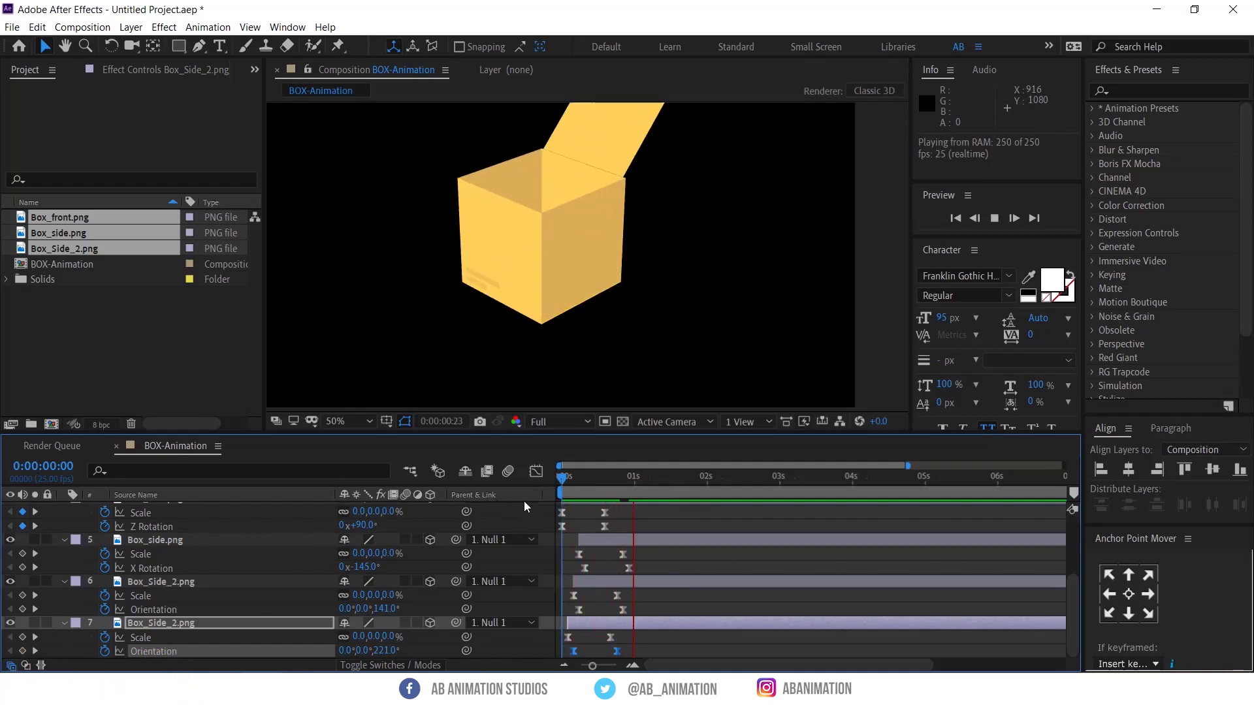
key(space)
Collapse all layer properties and preview the complete box folding animation
click(625, 517)
key(s)
key(s)
key(Home)
key(space)
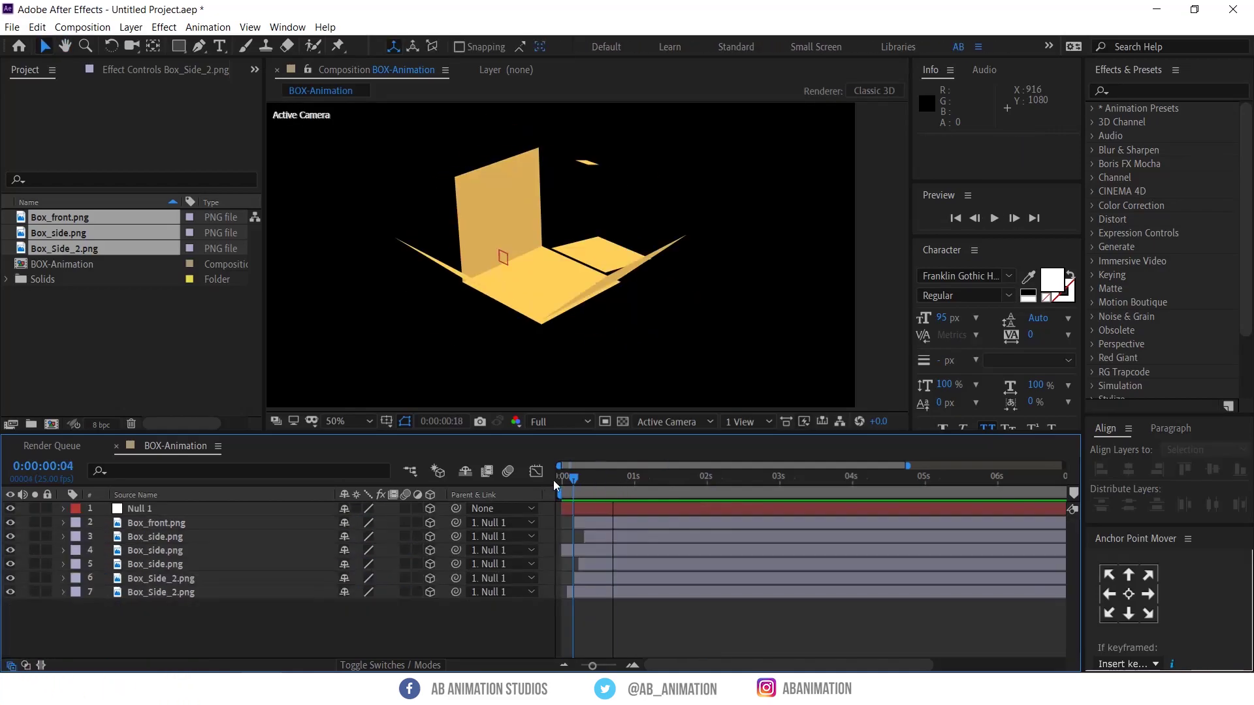
key(space)
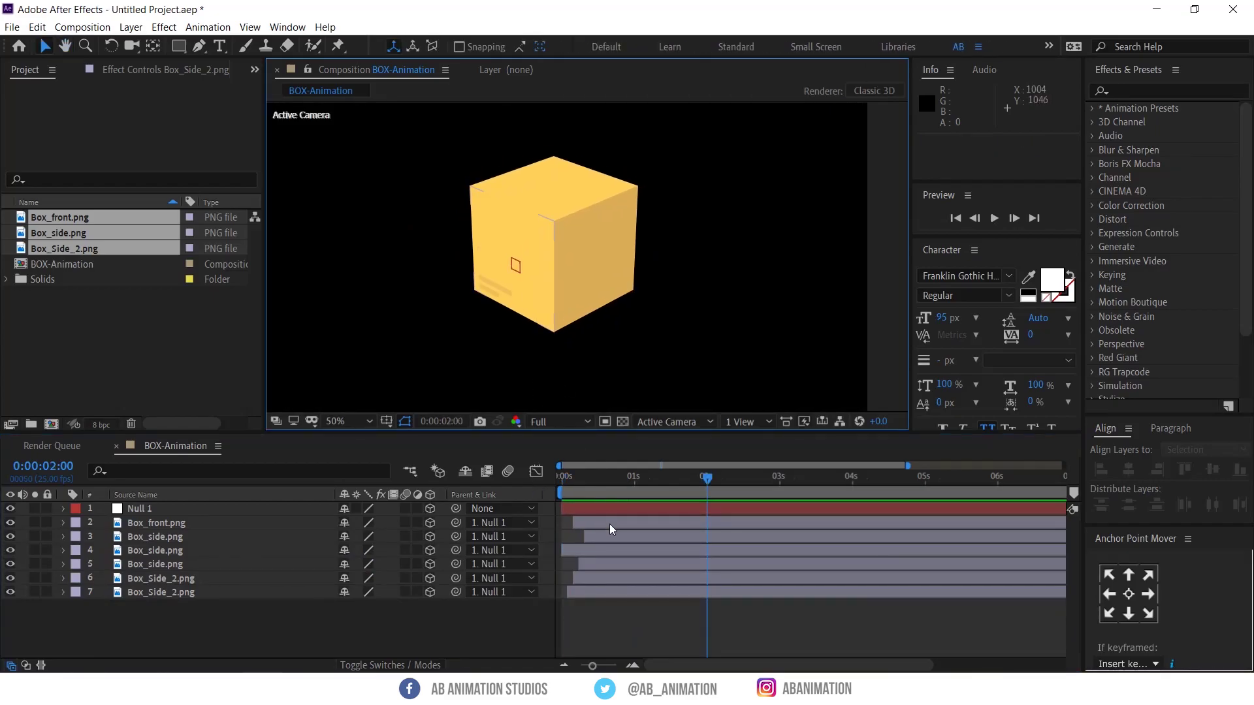
click(609, 534)
key(Home)
key(space)
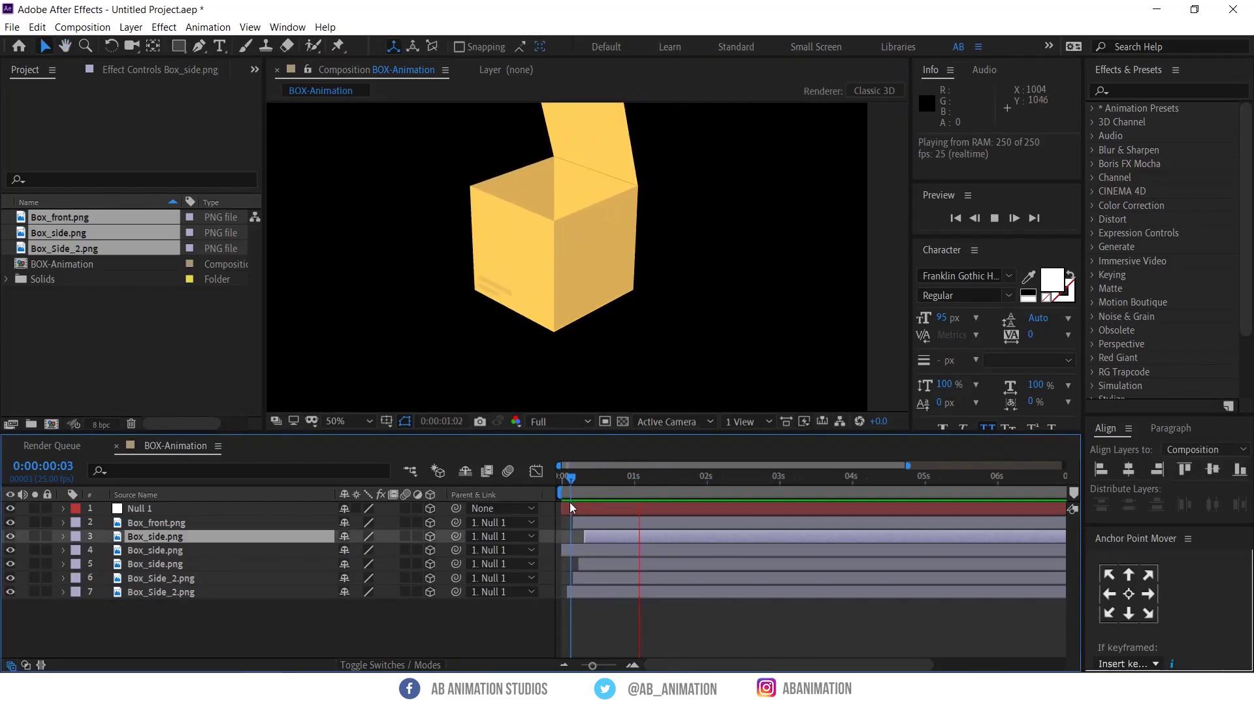
key(space)
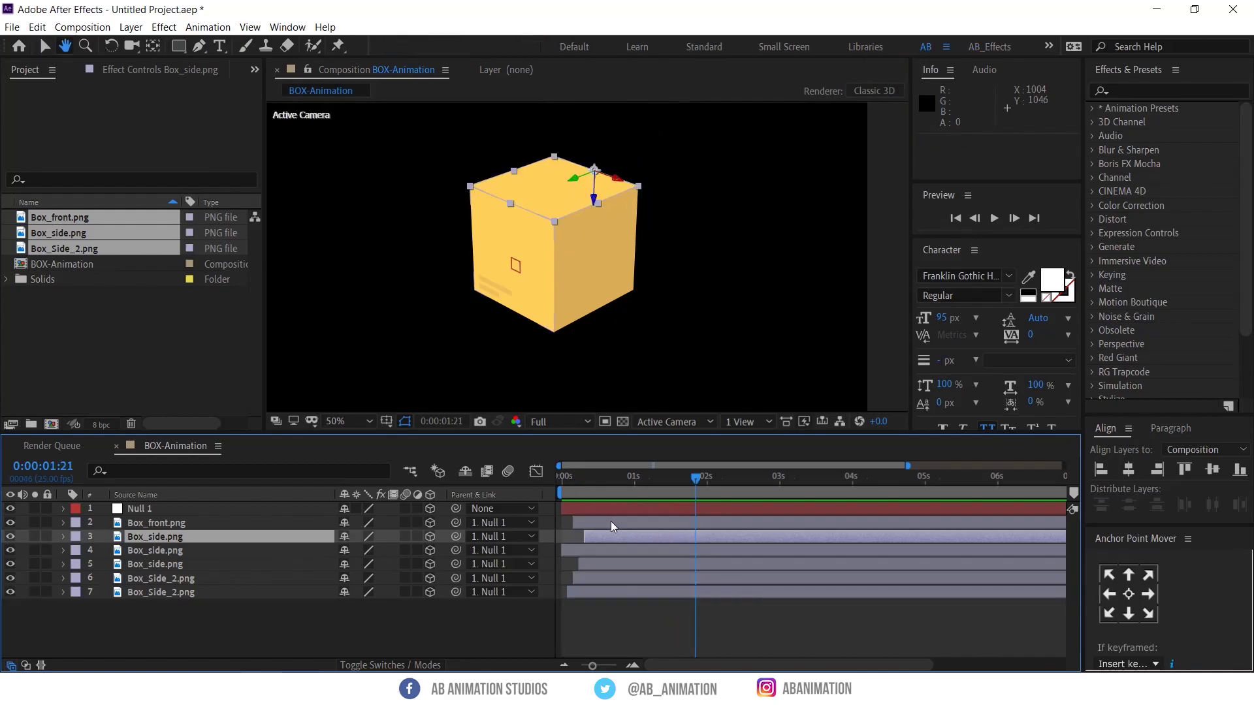
Show the top panel's keyframed properties in layer 3 and preview how the lid closes
key(u)
scroll(597, 566, up, 1)
key(space)
drag(658, 551, 719, 539)
mouse_move(668, 479)
mouse_down()
mouse_move(598, 488)
mouse_move(726, 474)
mouse_move(684, 485)
mouse_up()
key(space)
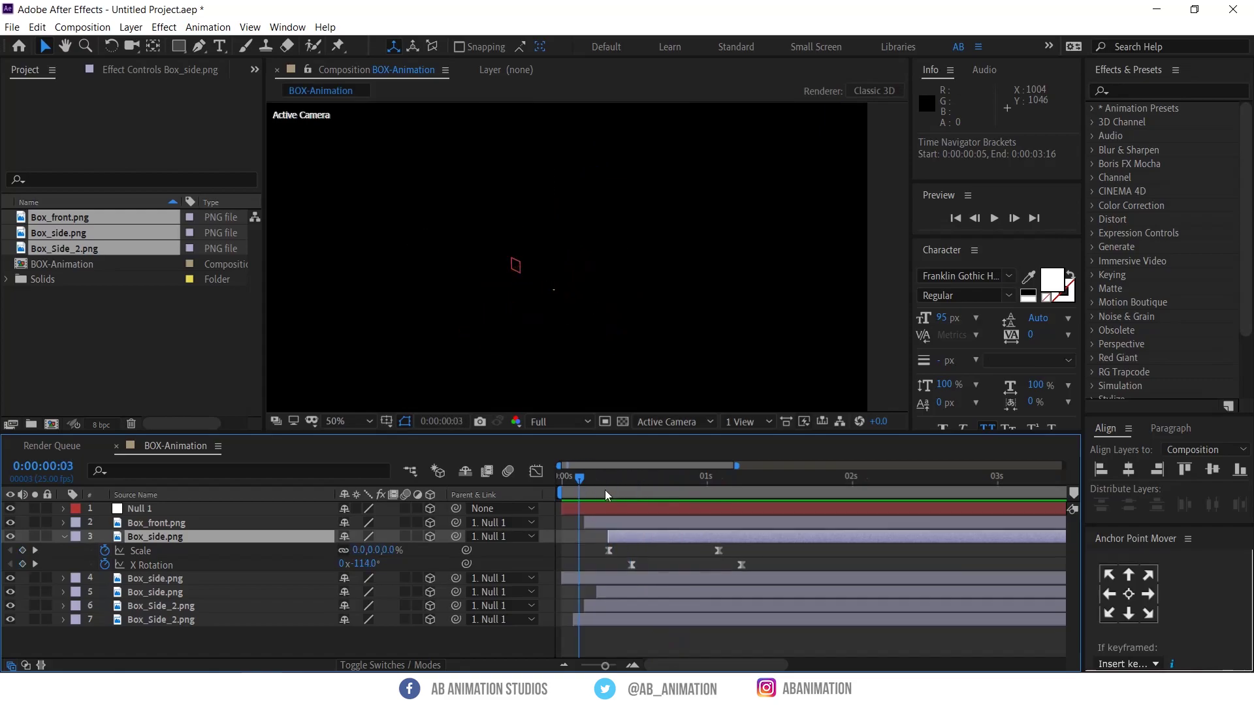
key(space)
Add a lid bounce with an X Rotation keyframe slightly below 90° at 1:11 and a copied 90° keyframe at 1:16, and preview
drag(624, 480, 771, 483)
drag(368, 564, 364, 563)
drag(791, 472, 800, 479)
click(741, 565)
key(ctrl+c)
key(ctrl+v)
key(space)
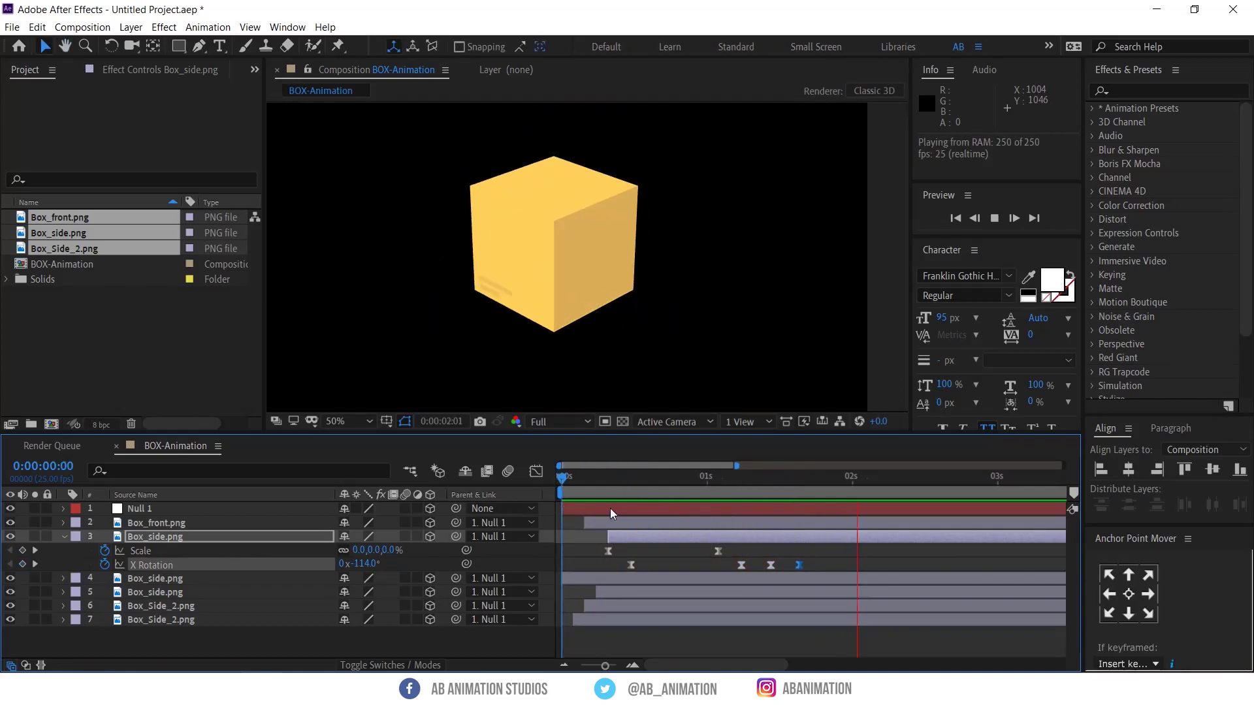
key(space)
Try linear interpolation on the top panel's X Rotation keyframe at 1:11 and preview the lid bounce
click(775, 561)
click(771, 565)
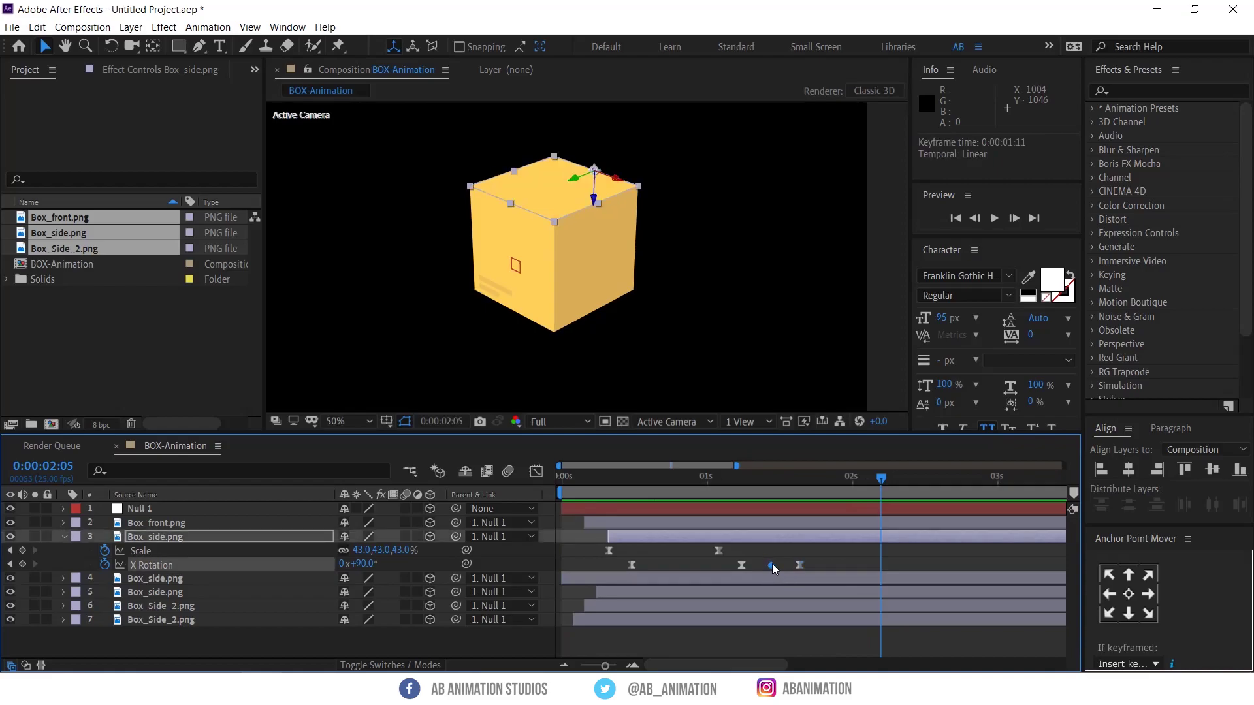
drag(726, 496, 642, 510)
key(space)
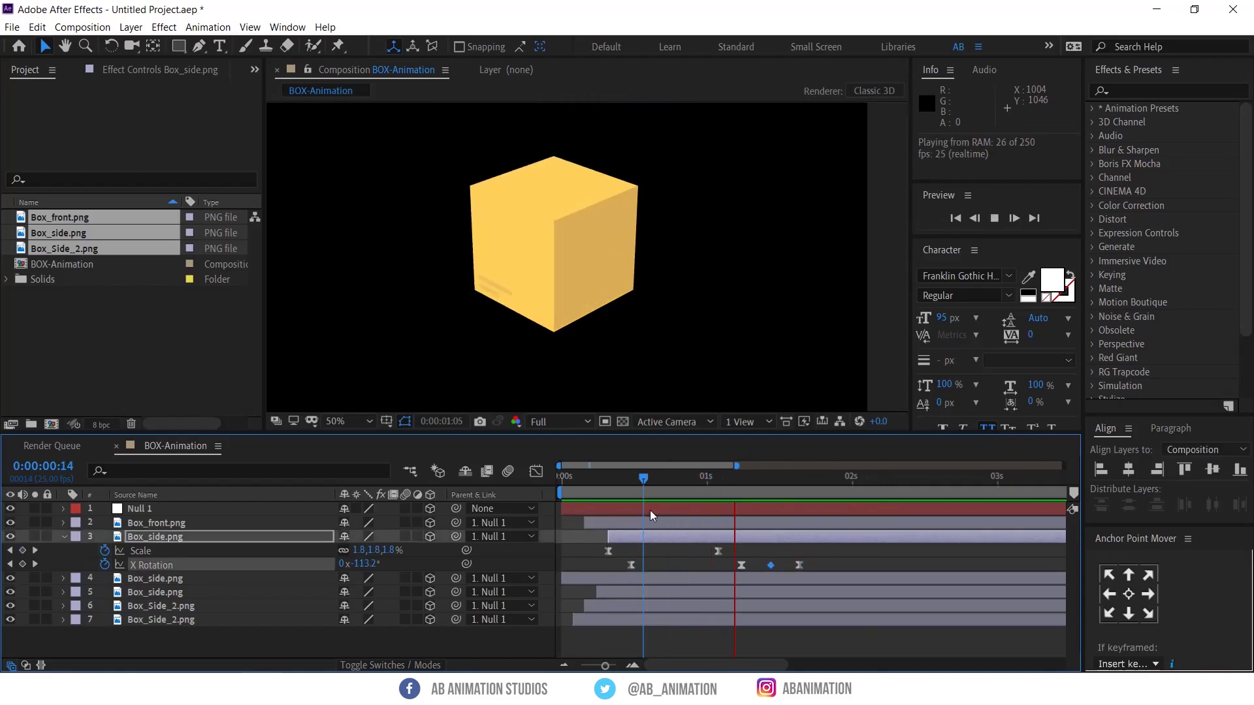
key(space)
key(Home)
key(space)
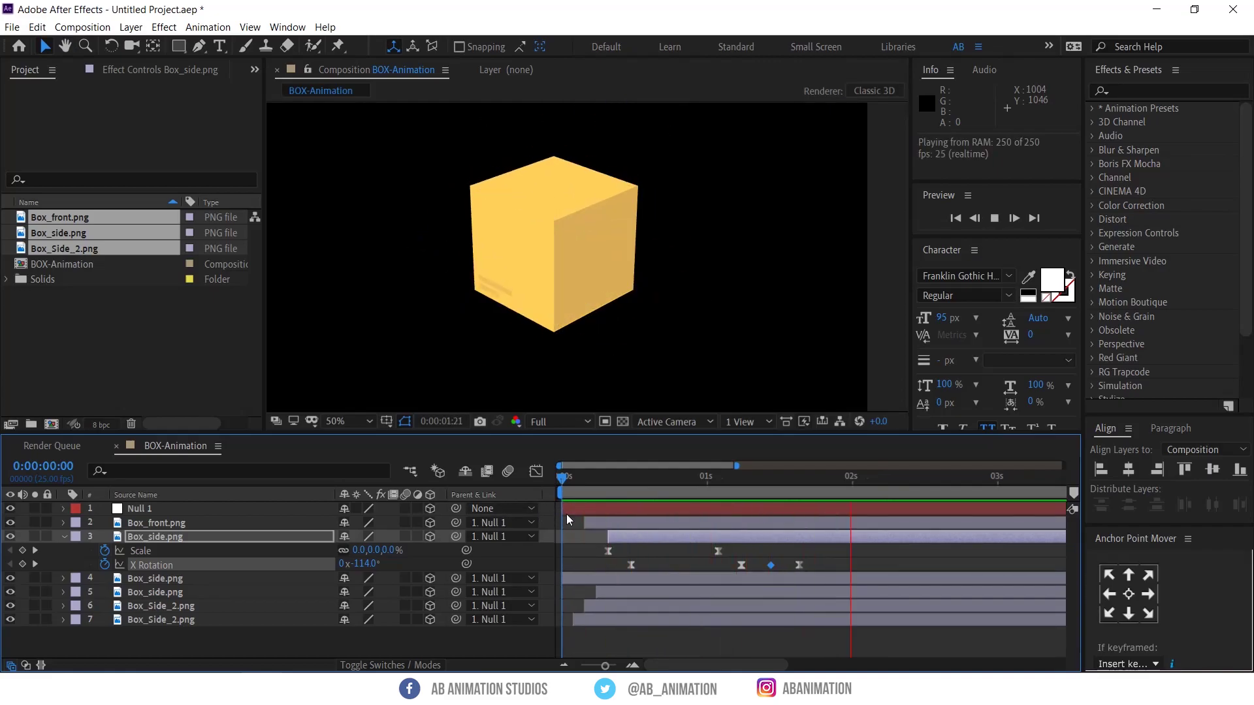
key(space)
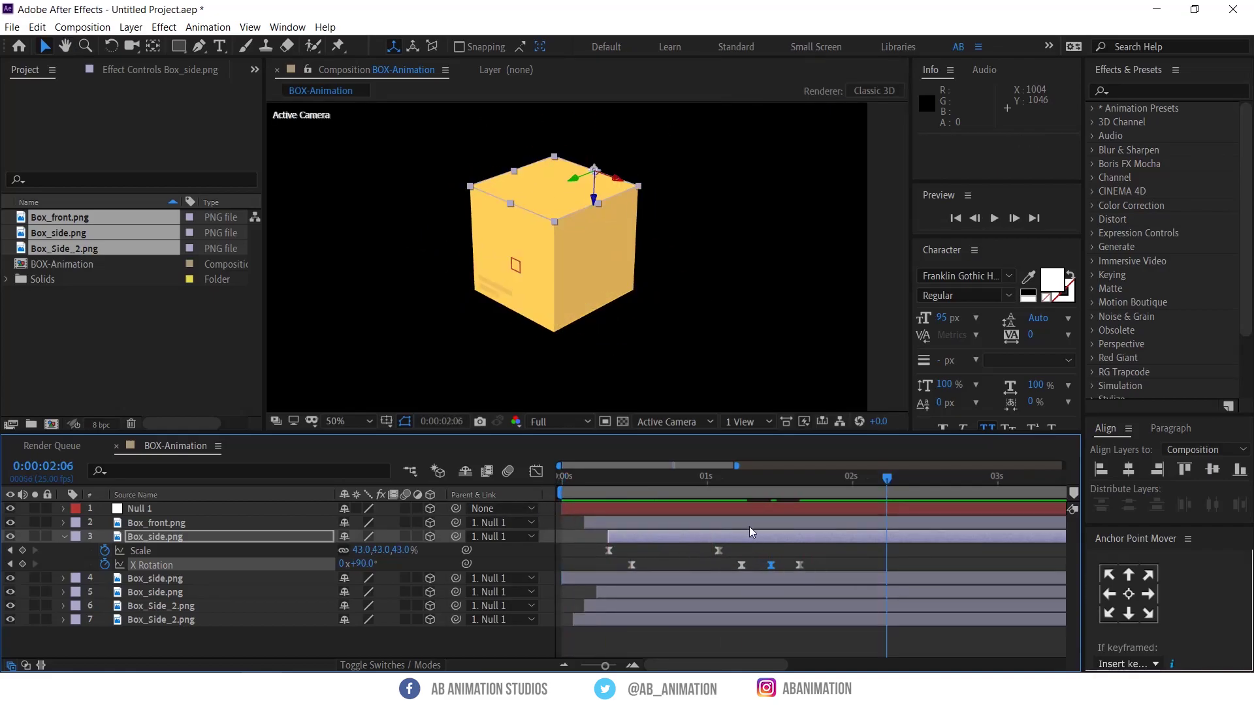
Apply Easy Ease to the top panel's X Rotation keyframe at 1:11 and preview the animation
key(F9)
key(Home)
key(space)
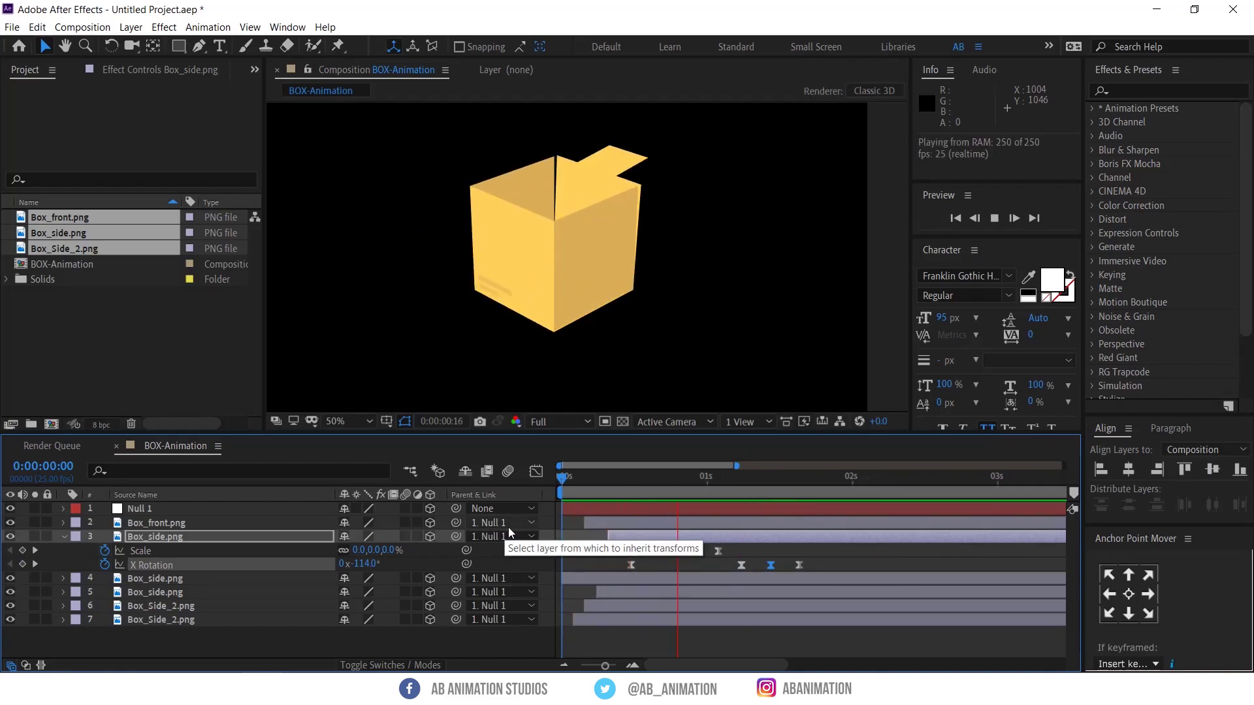
key(space)
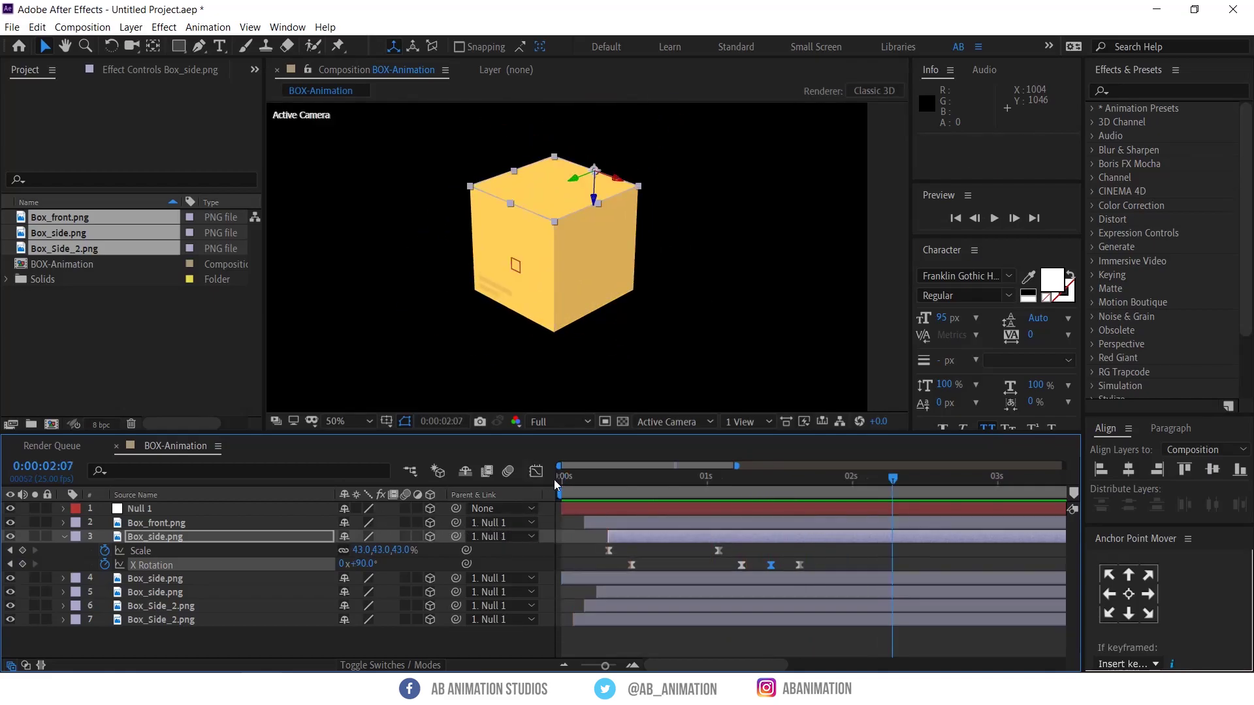
Lengthen both ease handles of the top panel's X Rotation keyframe at 1:11 in the speed graph and preview the motion
click(535, 471)
scroll(761, 626, up, 2)
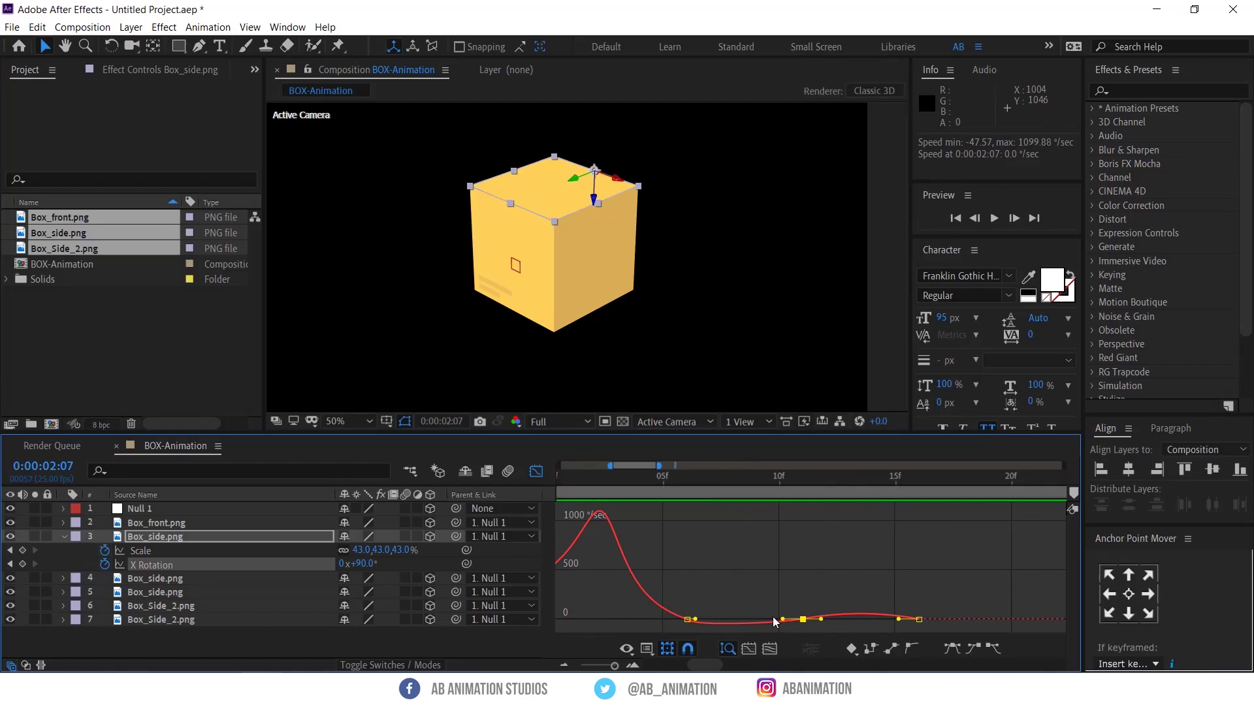
click(782, 618)
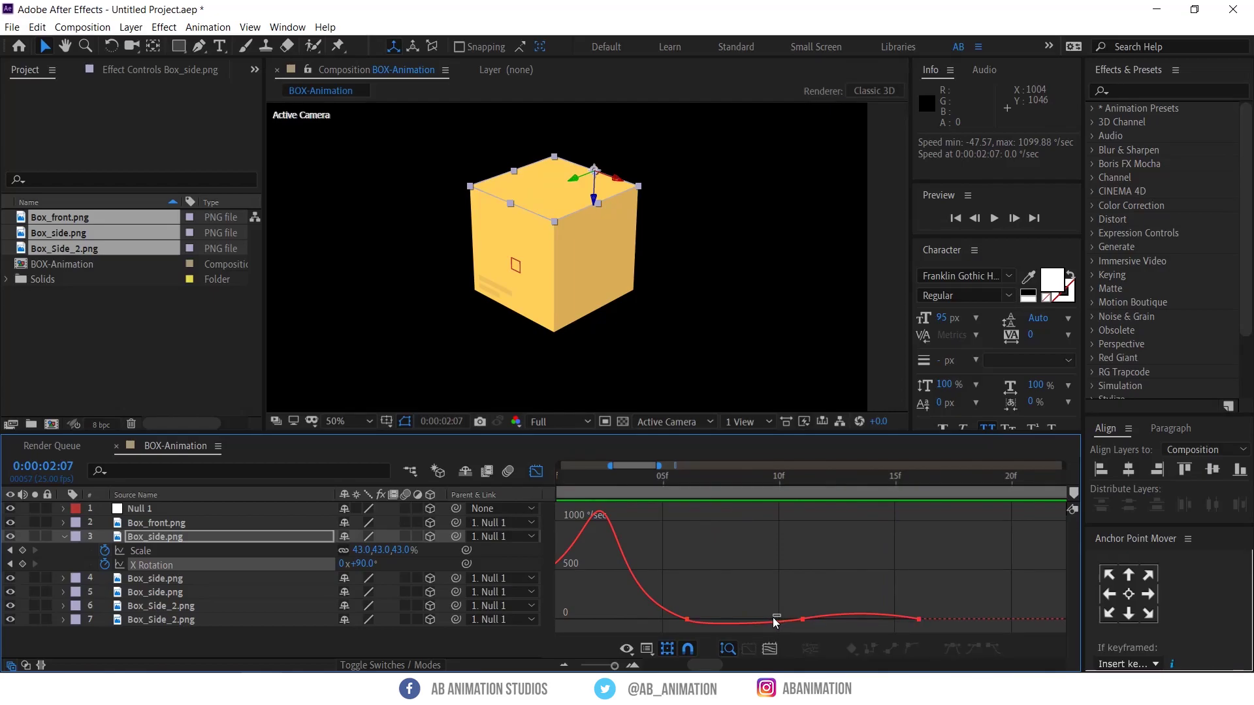
drag(793, 612, 808, 625)
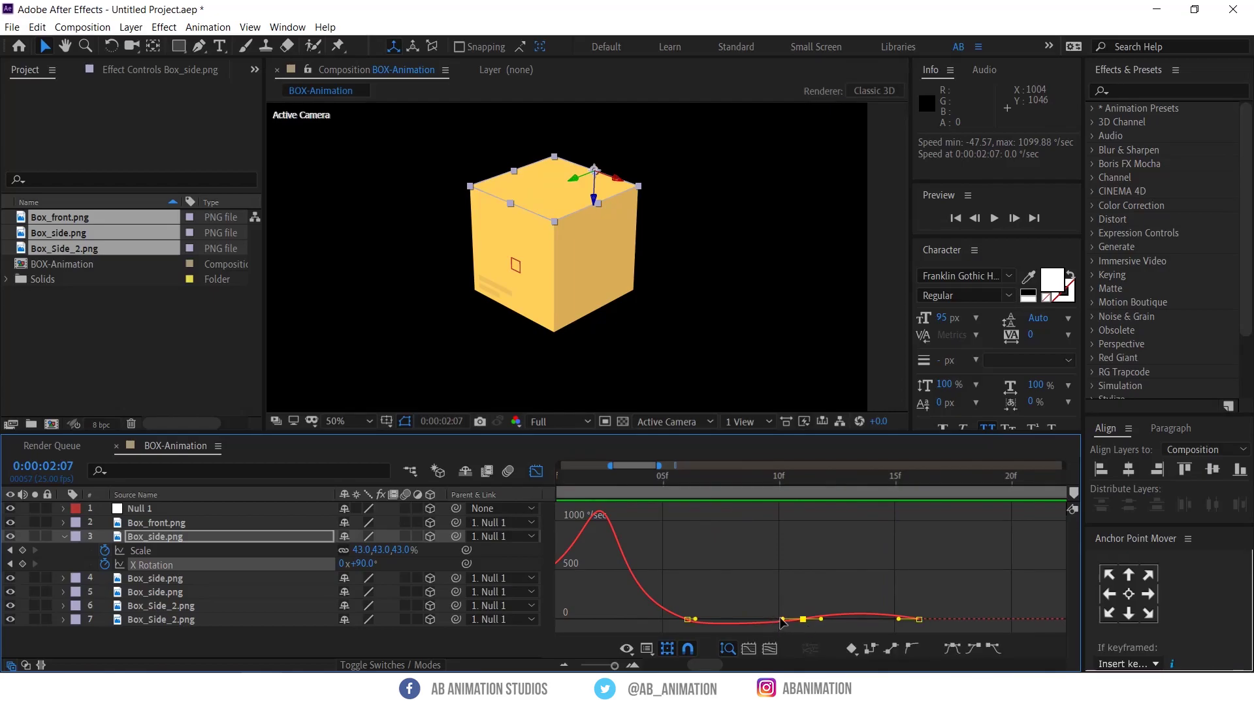
drag(820, 619, 869, 617)
key(space)
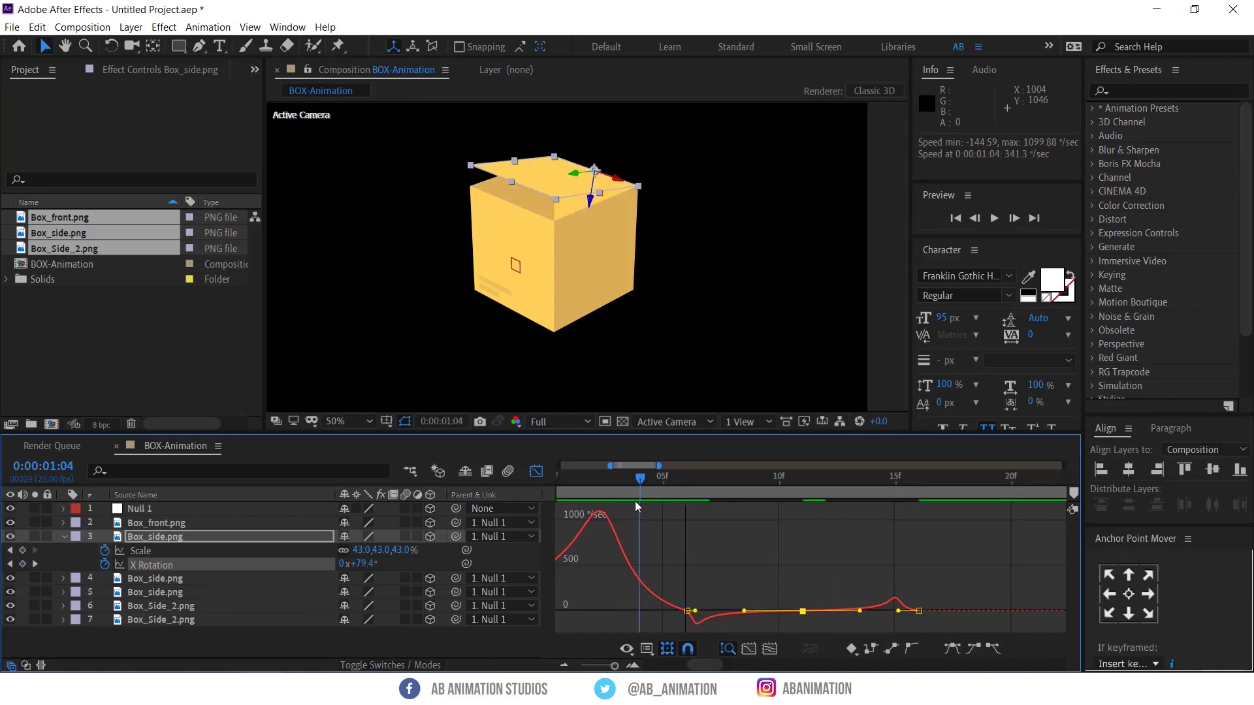
key(space)
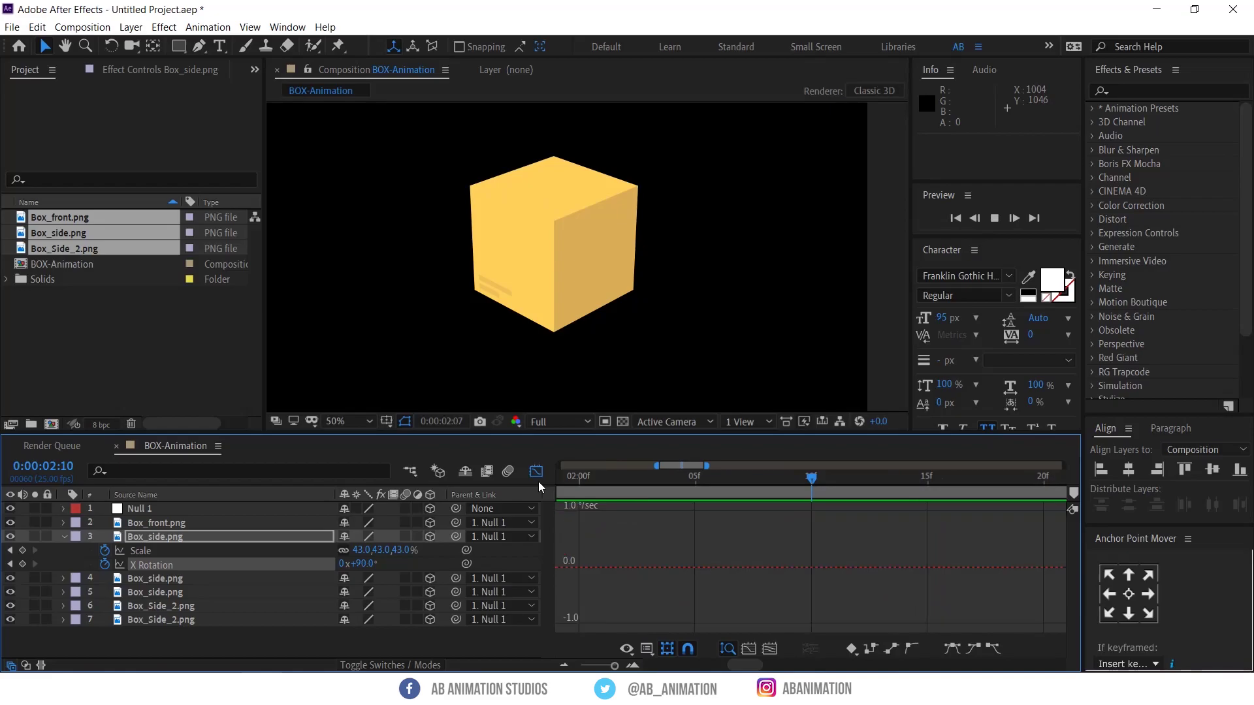
Return to the keyframe view with the whole timeline shown and preview the box animation from the start
click(538, 474)
key(minus)
key(minus)
key(minus)
key(minus)
drag(636, 478, 520, 513)
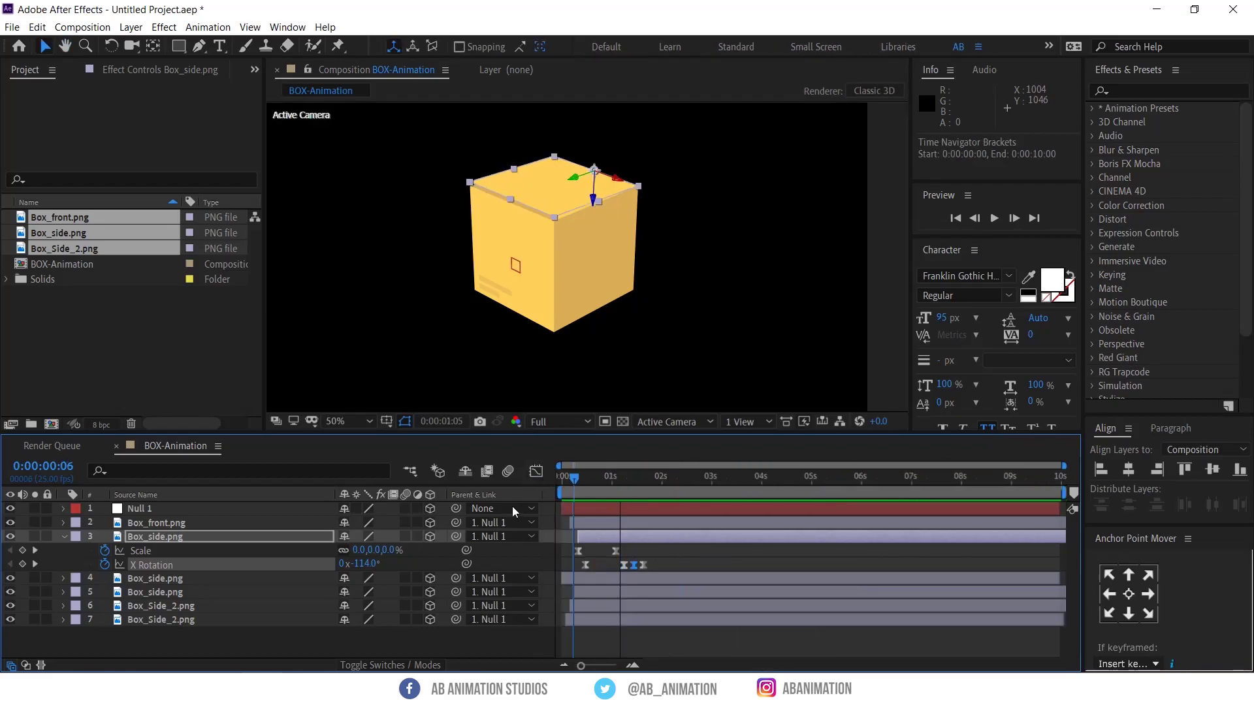
key(space)
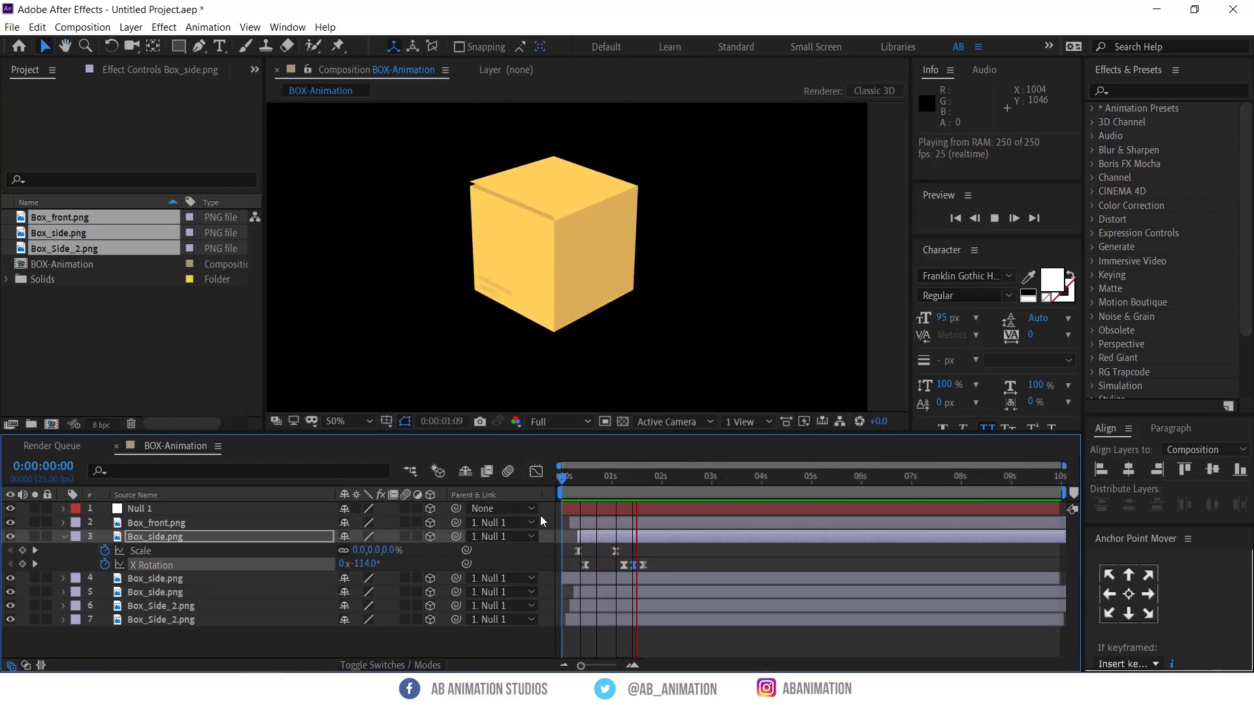
key(space)
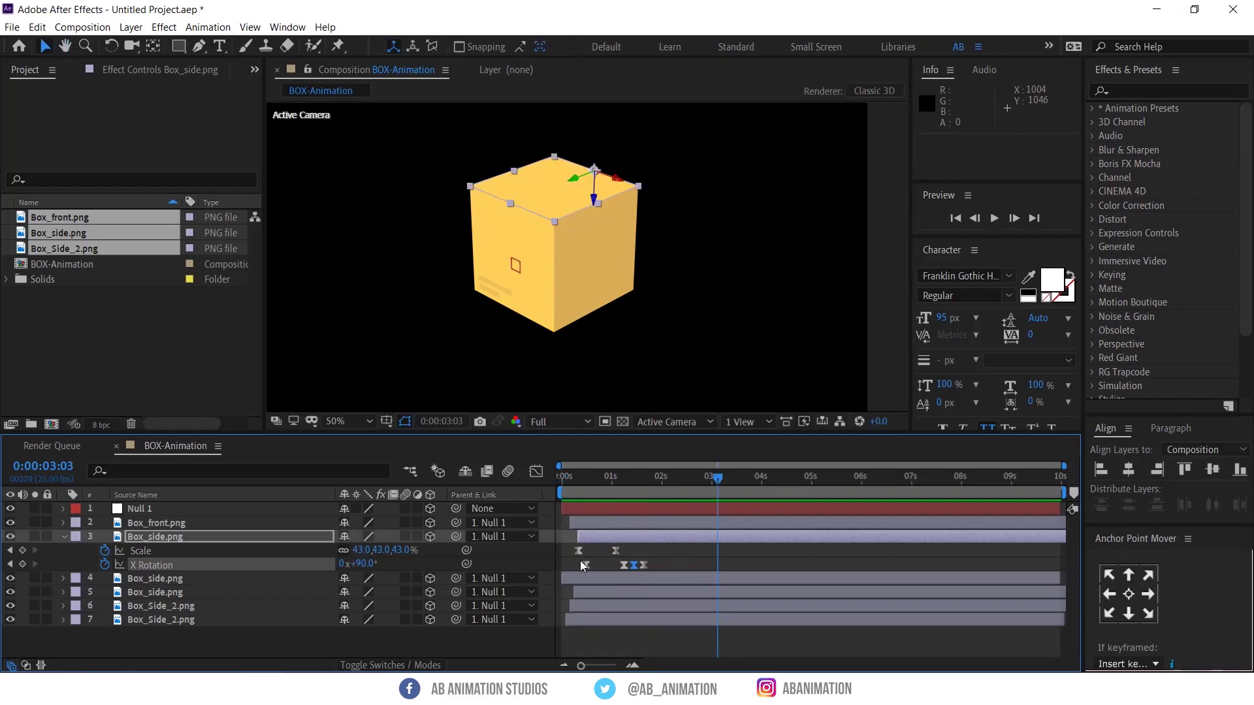
Copy the top panel's two X Rotation bounce keyframes and paste them at 1:21 as a second bounce, and preview
scroll(593, 559, up, 1)
scroll(648, 560, up, 3)
drag(768, 558, 692, 573)
key(ctrl+c)
click(758, 482)
click(787, 484)
key(ctrl+v)
scroll(723, 557, down, 4)
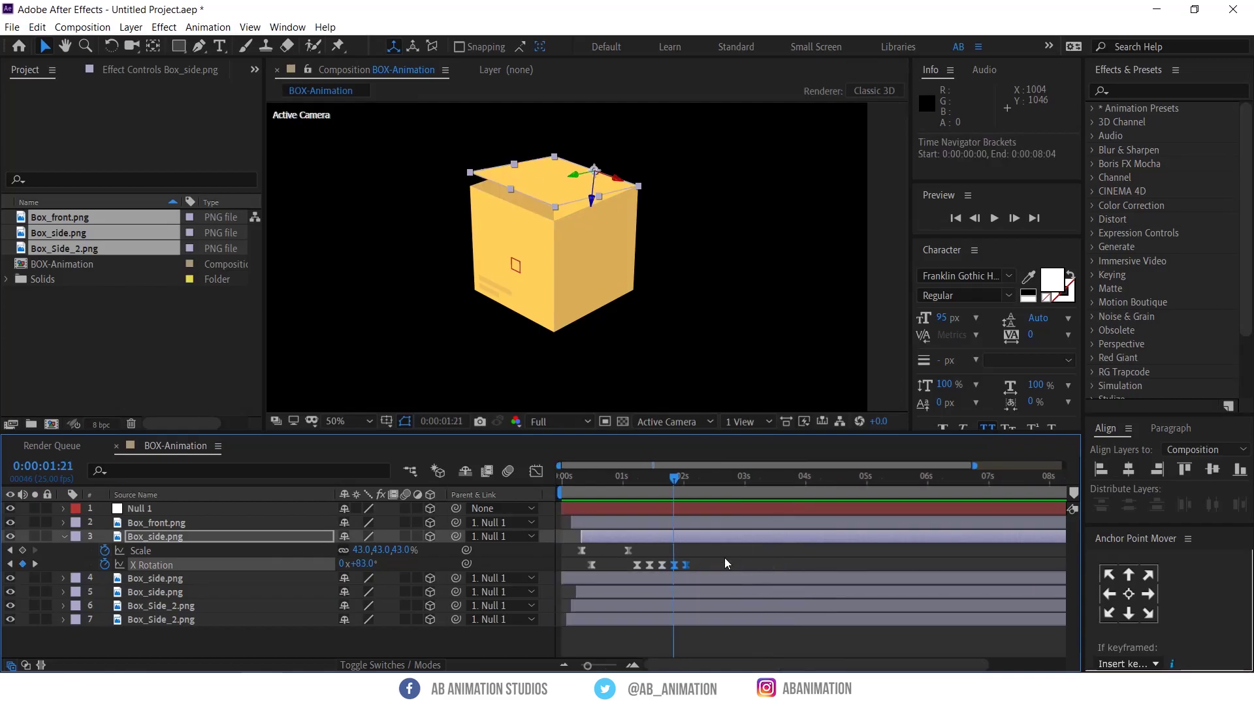
key(space)
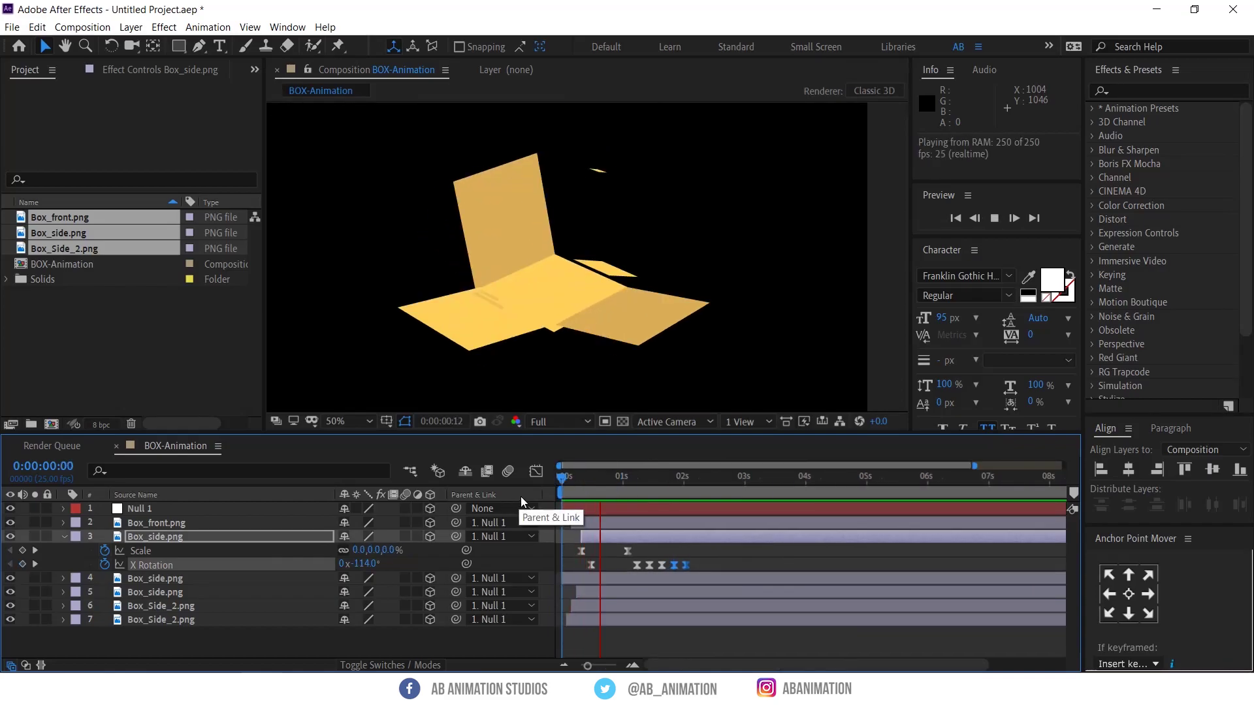
key(space)
Lower the top panel's X Rotation value at the 1:11 keyframe so the lid's first bounce opens wider
scroll(680, 563, up, 4)
click(743, 542)
drag(672, 565, 742, 560)
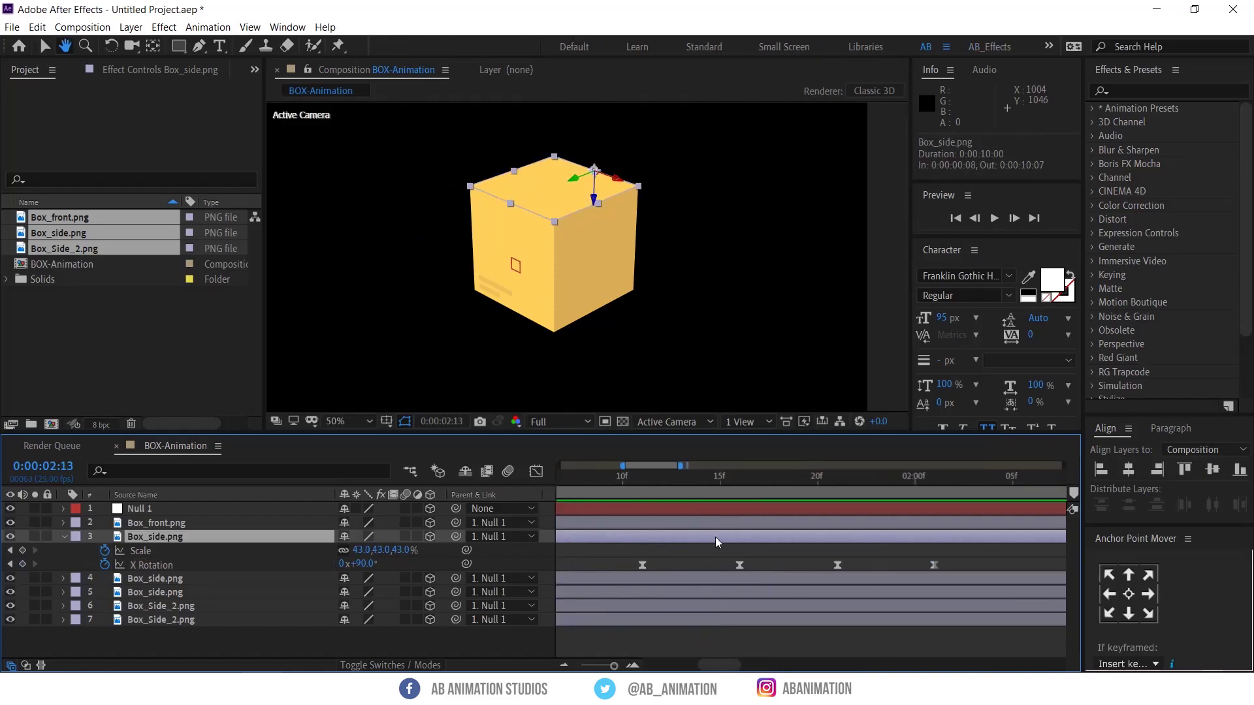
click(654, 480)
click(651, 480)
scroll(647, 495, down, 4)
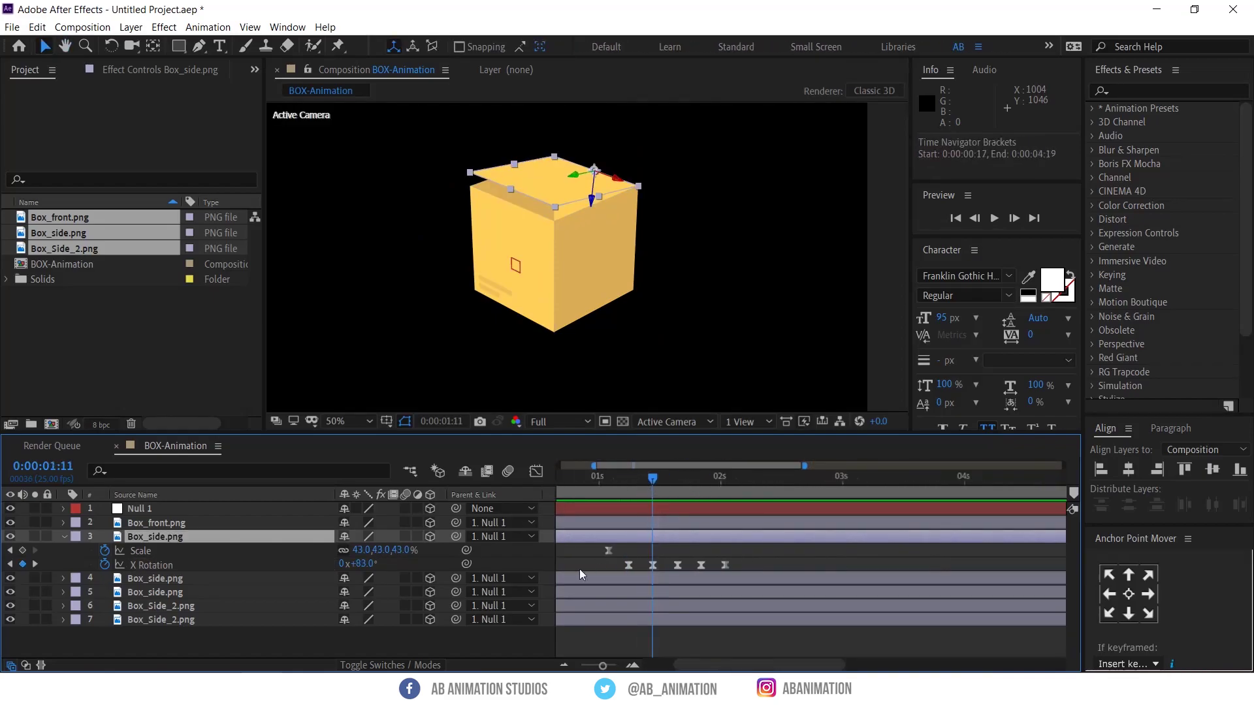
drag(370, 575, 349, 575)
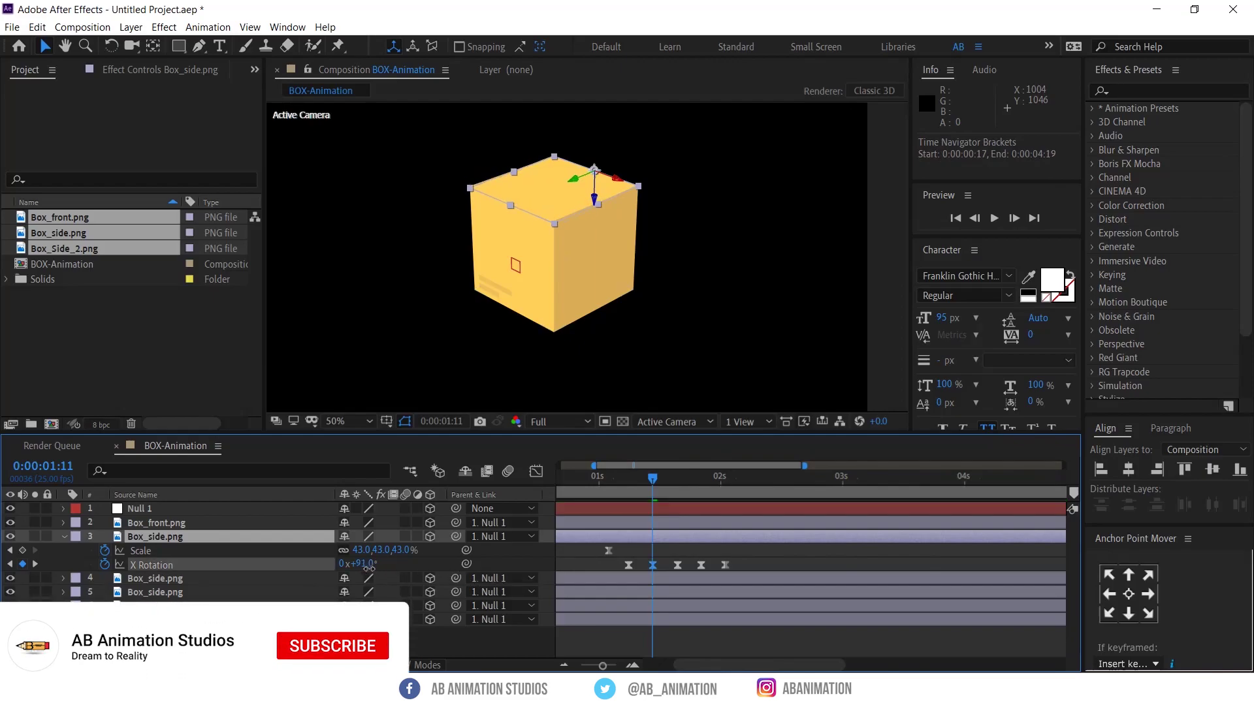
Preview the lid's double bounce from the start of the composition
key(Home)
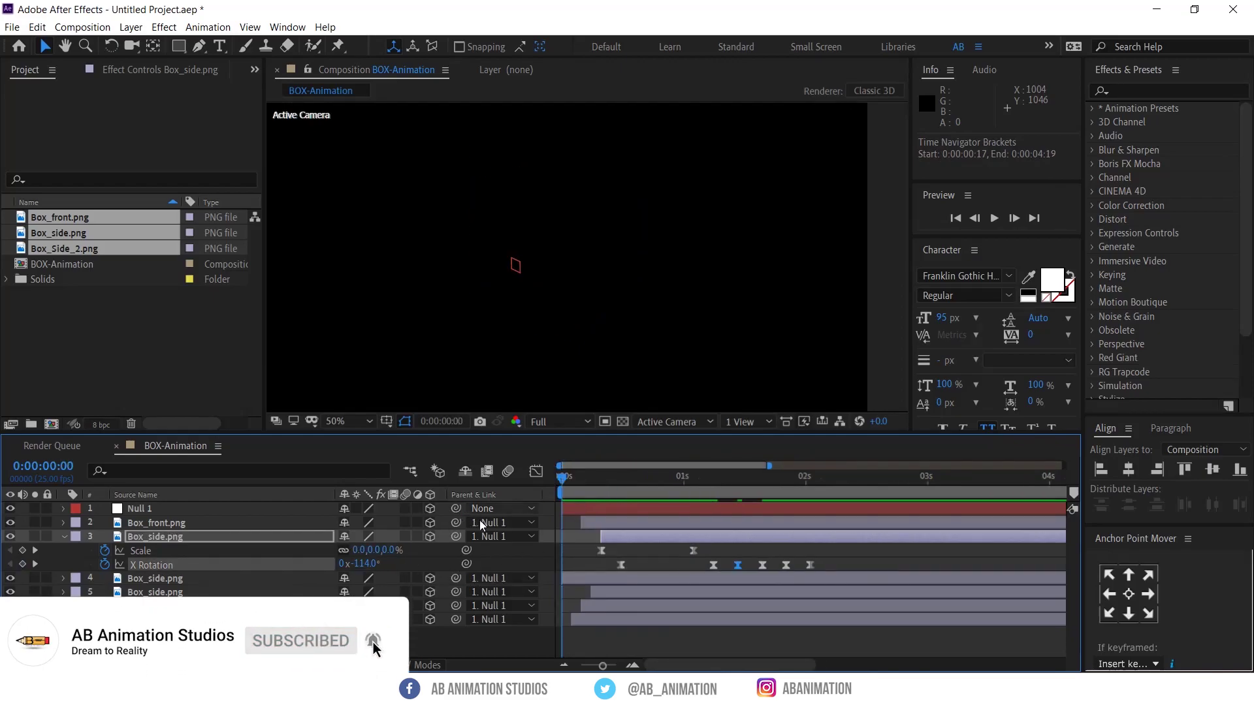
key(space)
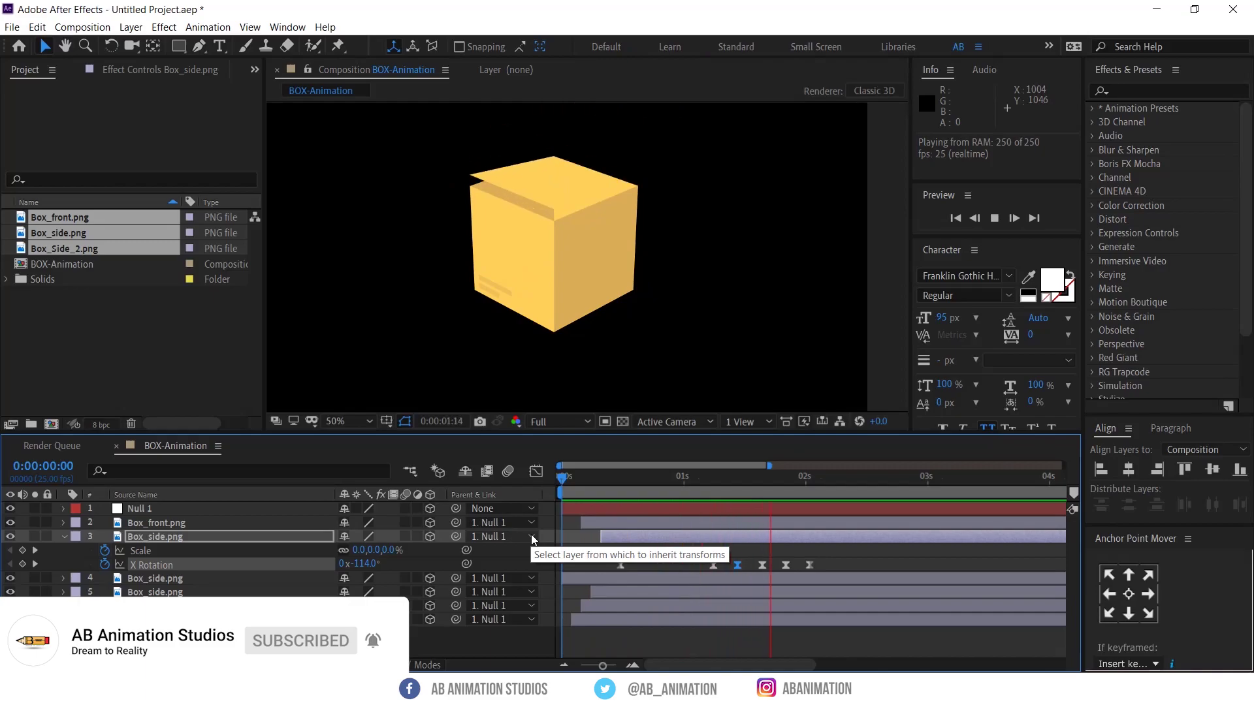
click(559, 492)
key(space)
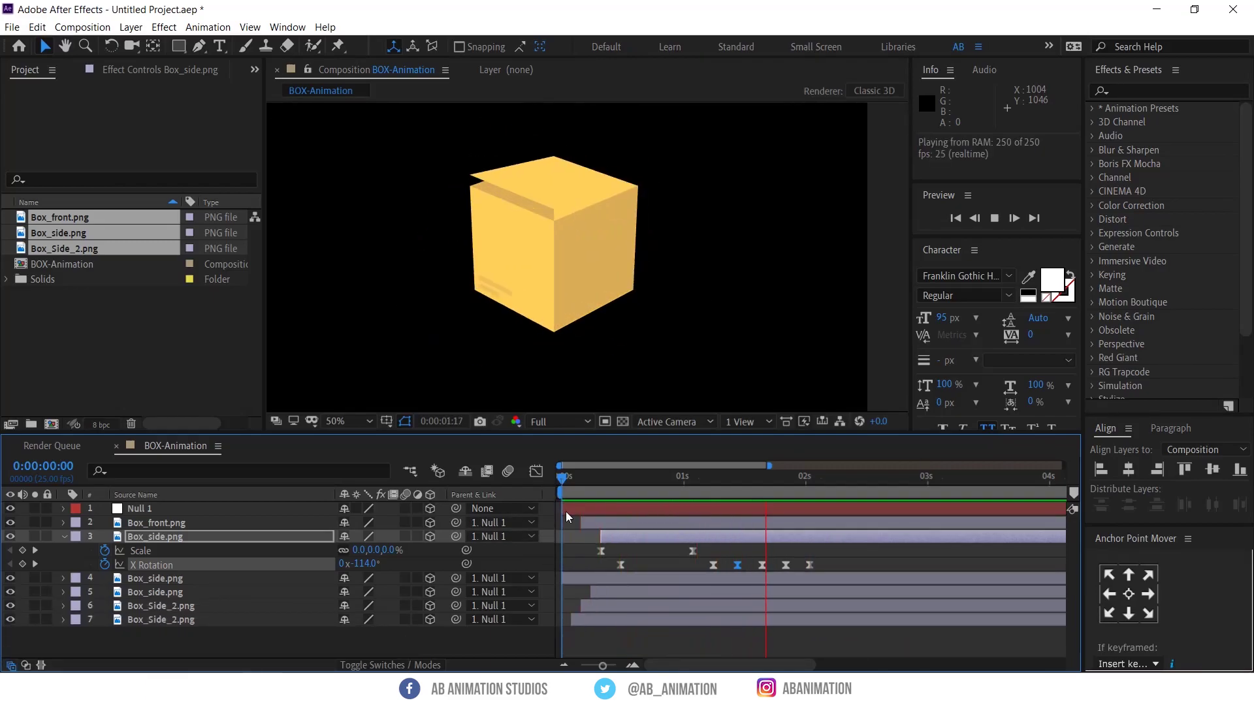
key(space)
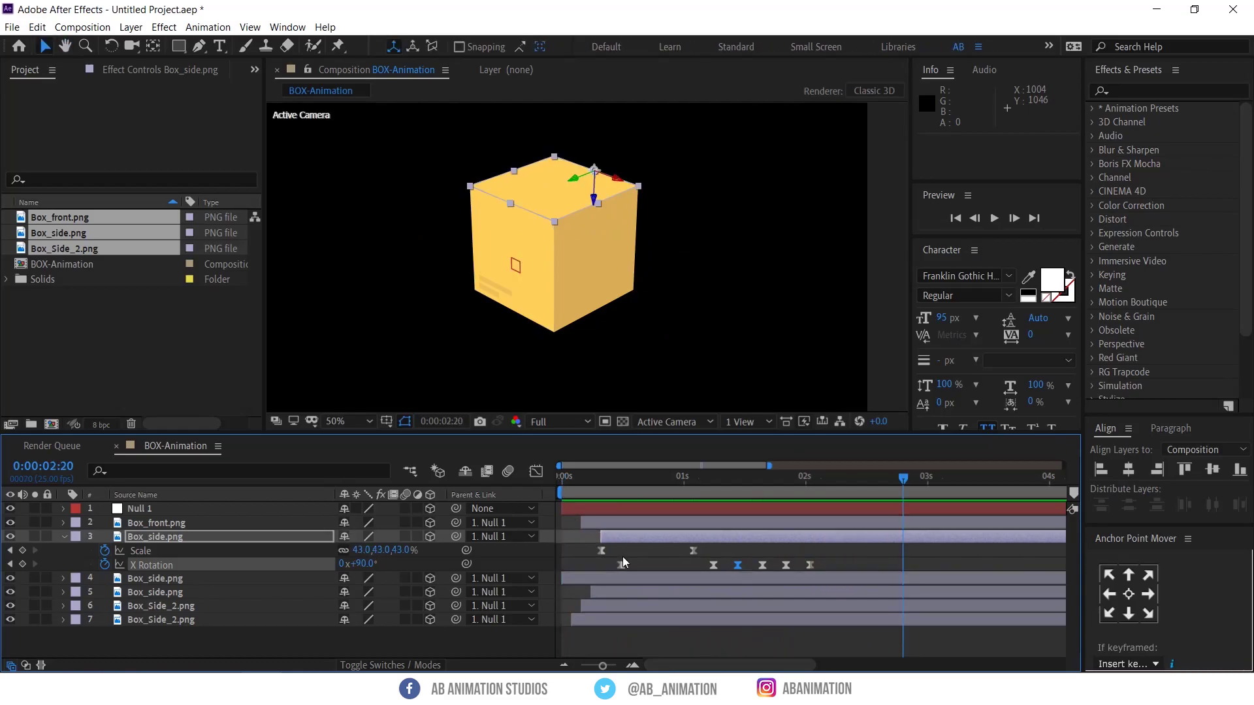
Reveal Null 1's rotation properties and add a Y Rotation keyframe of 45° at 0:23
key(minus)
click(617, 508)
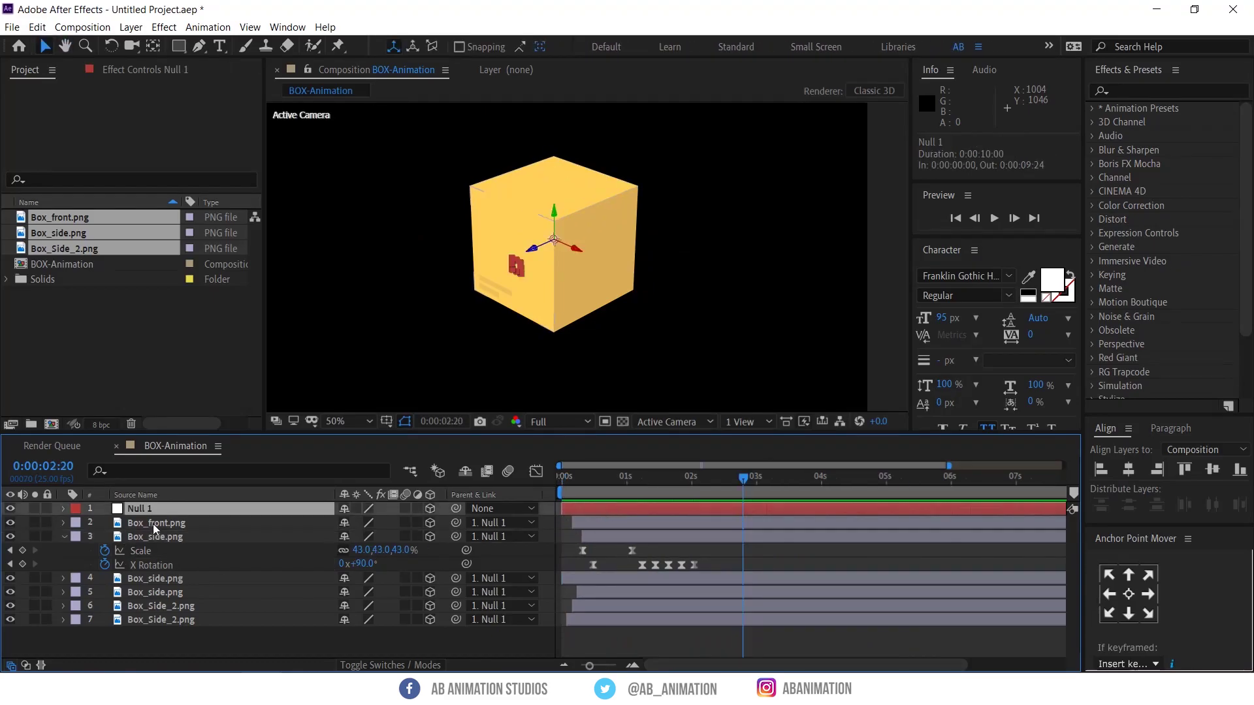
click(559, 482)
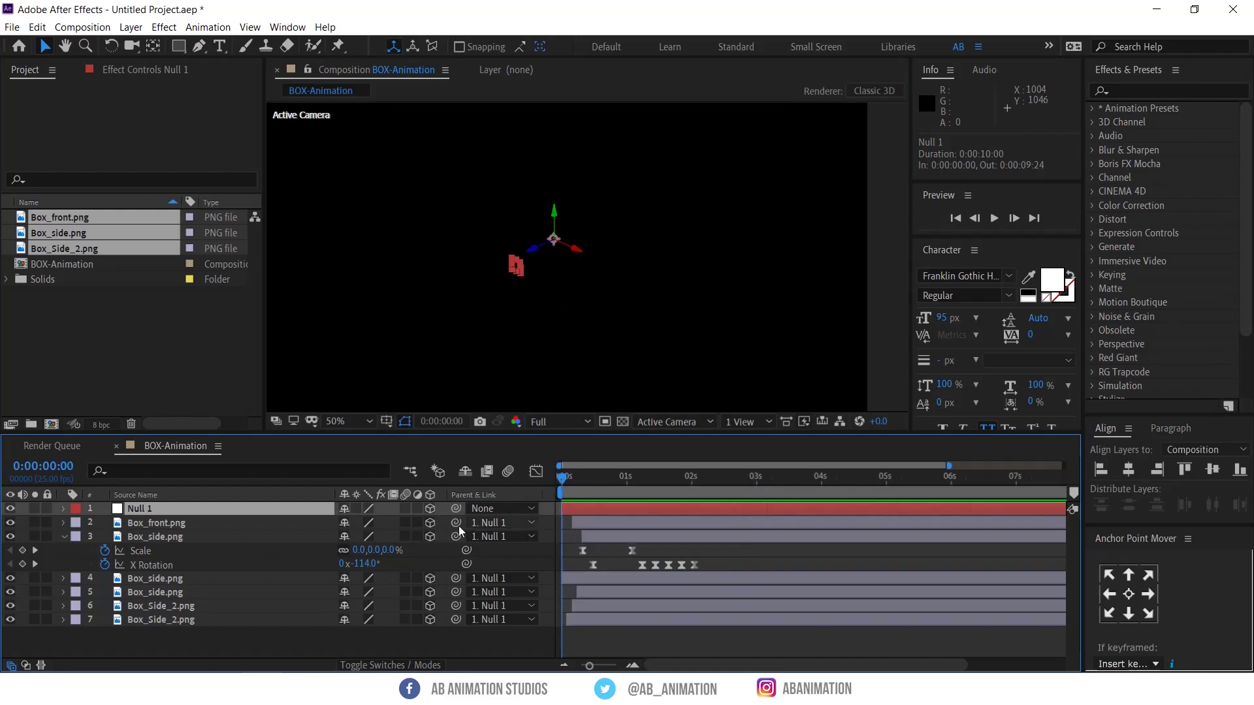
key(r)
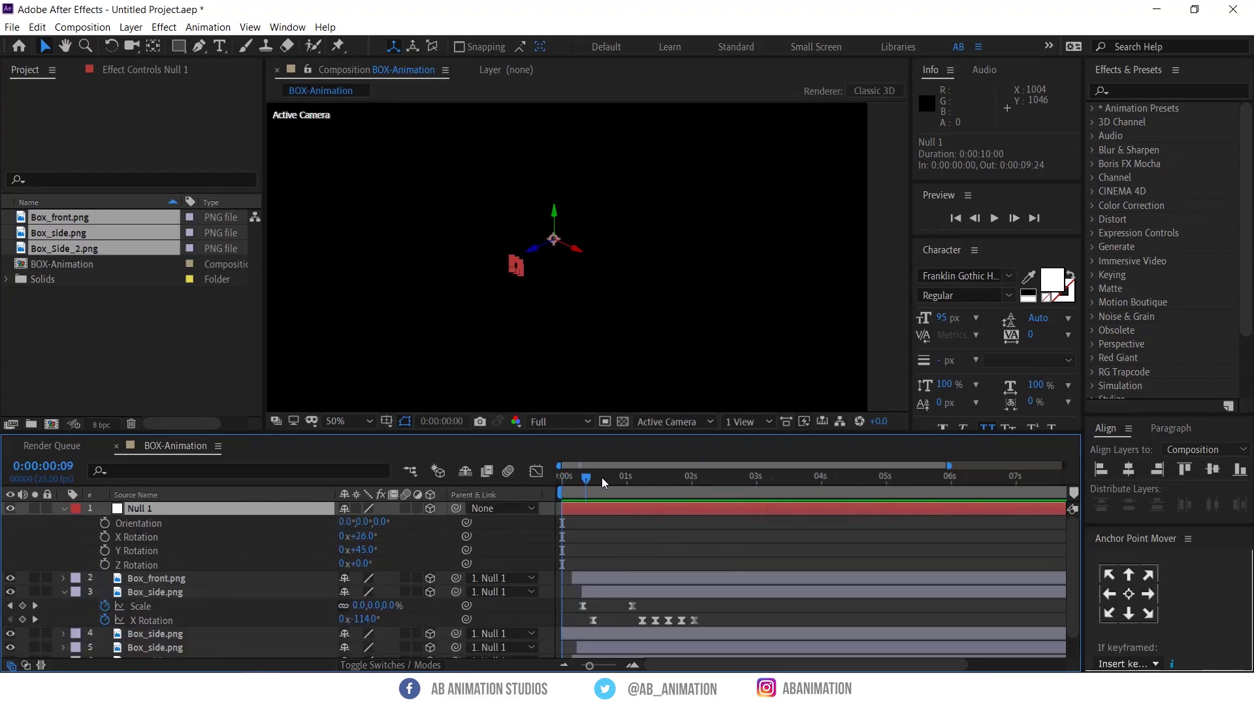
click(622, 478)
drag(372, 554, 380, 553)
key(ctrl+z)
click(106, 552)
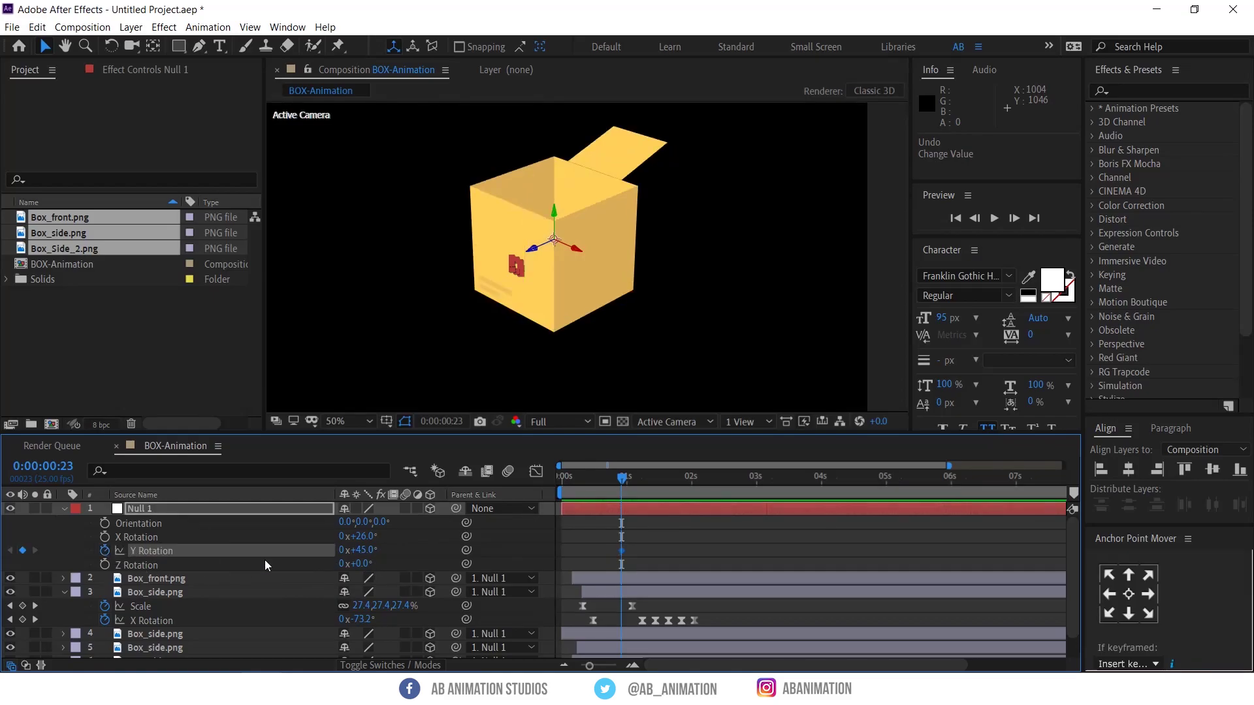
Move Null 1's Y Rotation keyframe to 2:02 and set Y Rotation to 1x+4.0° at 0:00
drag(621, 551, 691, 560)
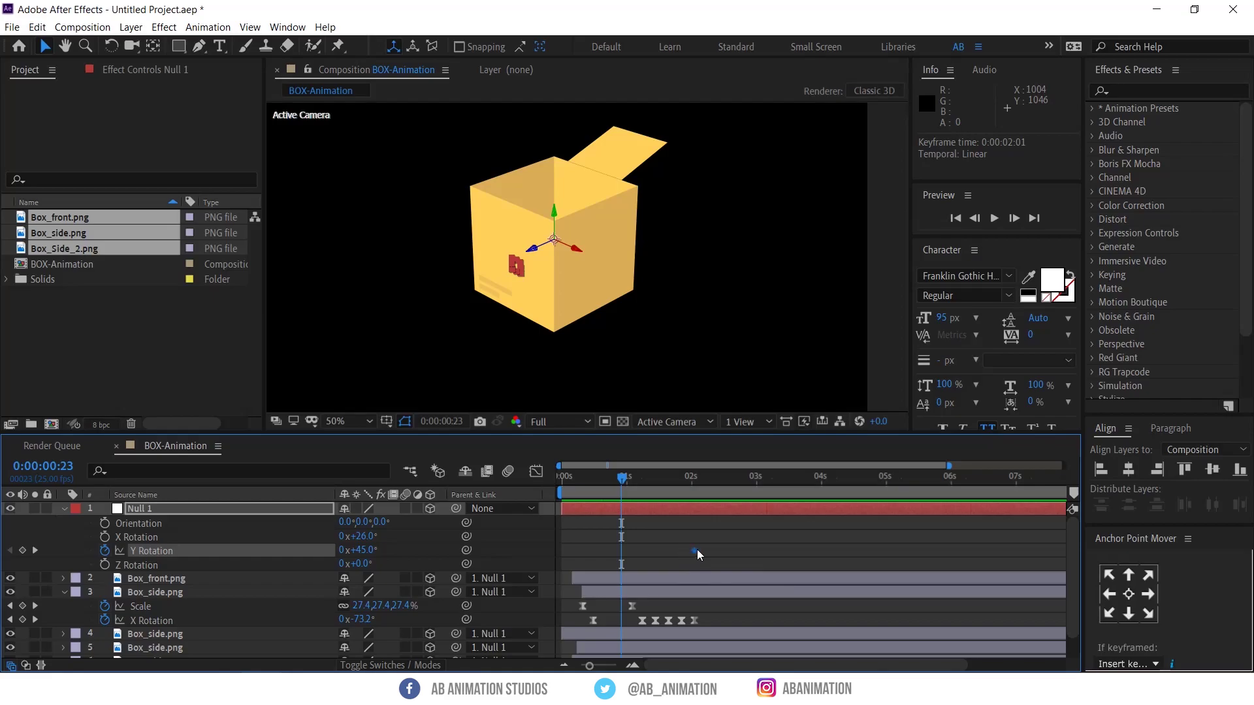
mouse_move(696, 555)
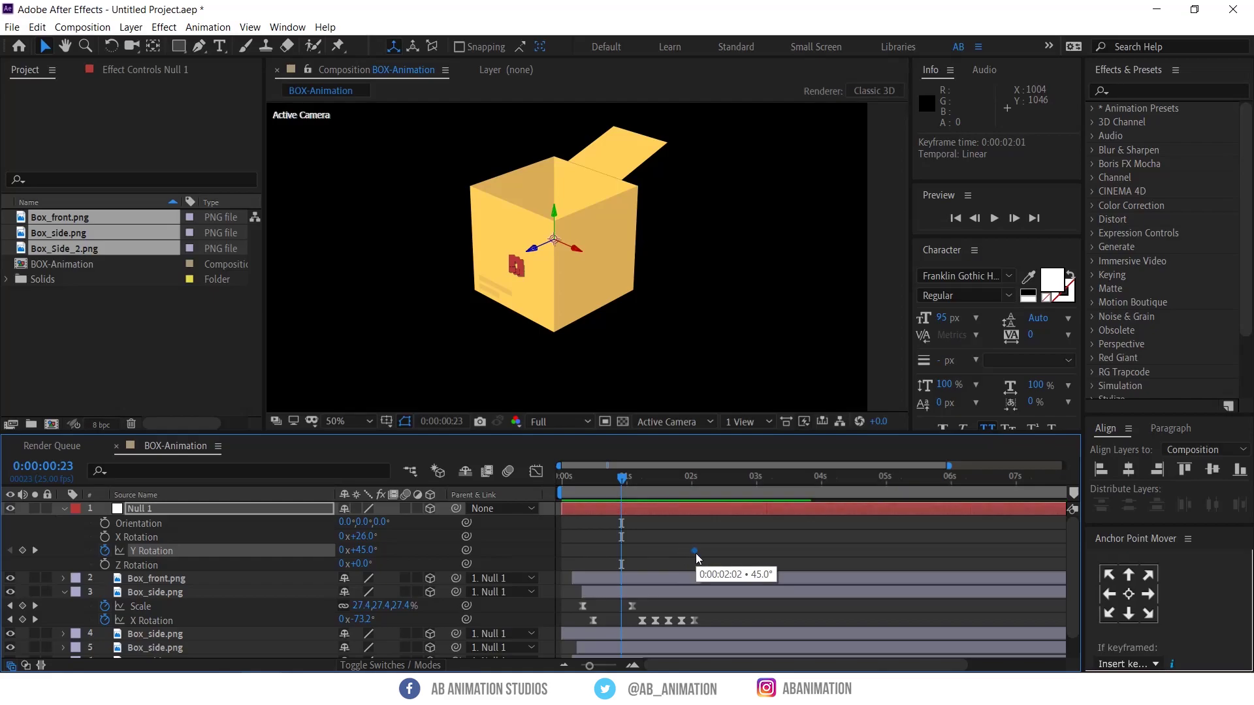
click(561, 488)
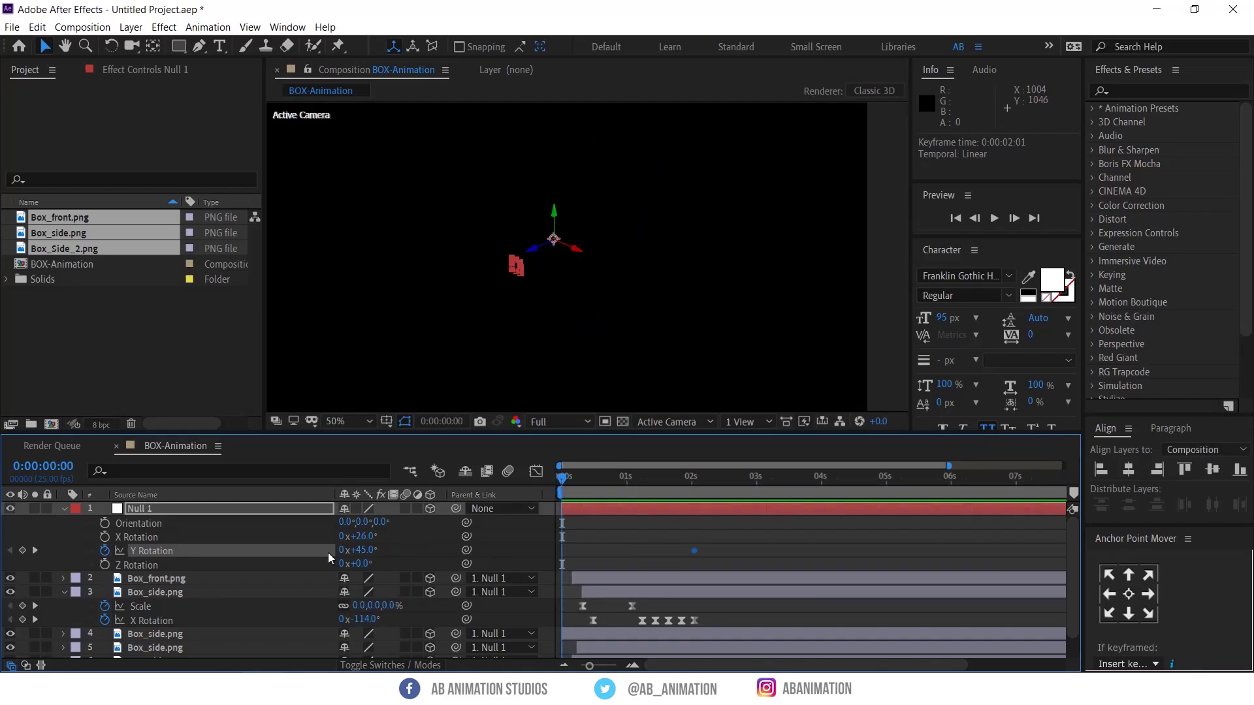
drag(364, 551, 620, 539)
Easy Ease both Y Rotation keyframes of Null 1 and lengthen the last keyframe's incoming handle in the speed graph
drag(715, 535, 544, 562)
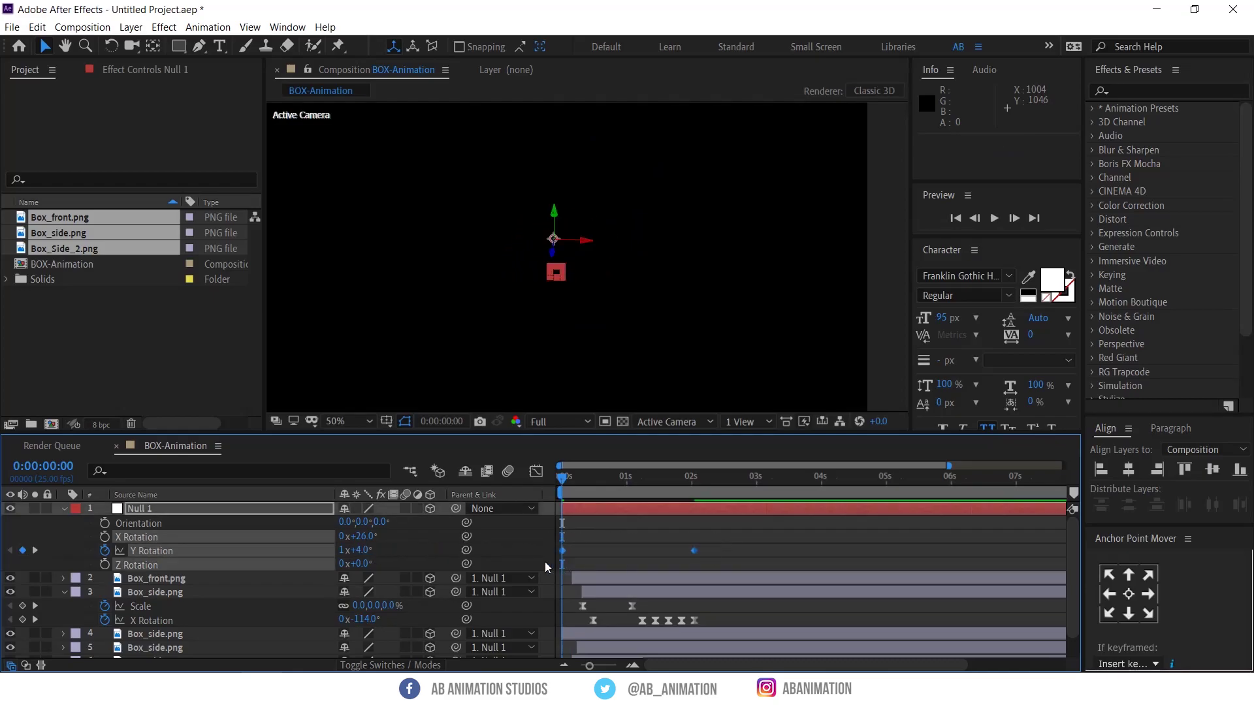
click(536, 471)
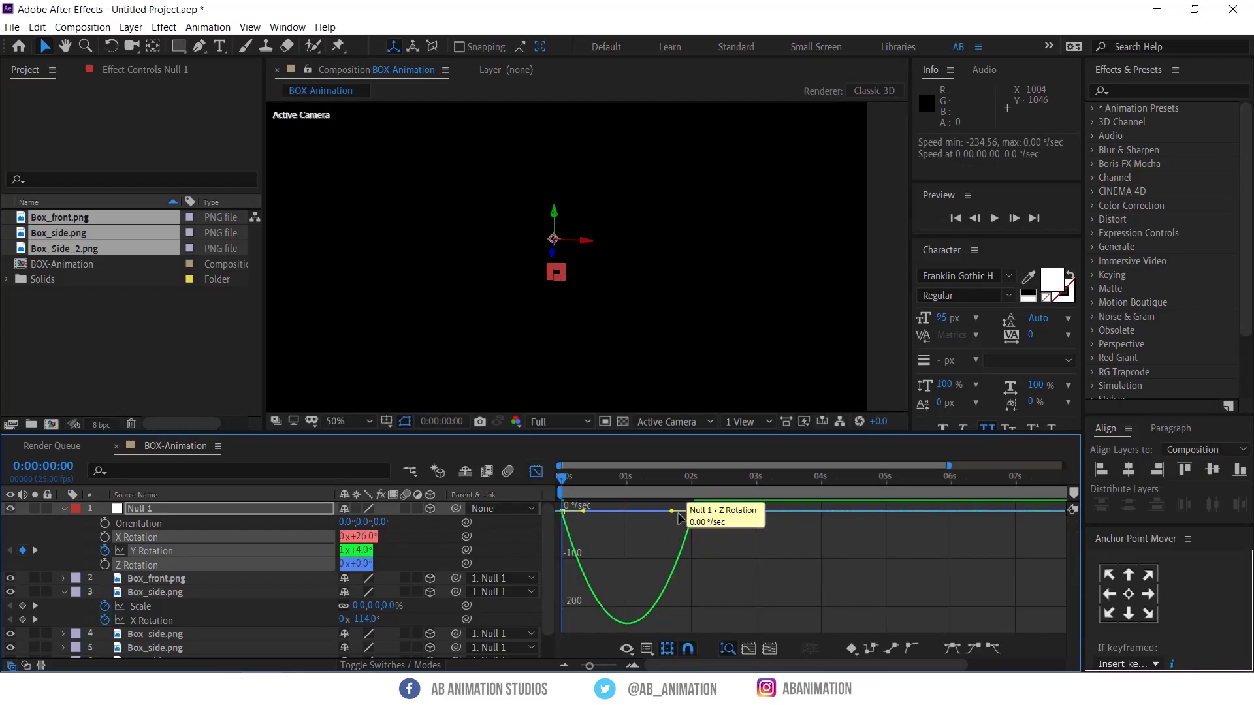
drag(672, 511, 612, 525)
key(ctrl+z)
drag(671, 511, 605, 515)
click(536, 471)
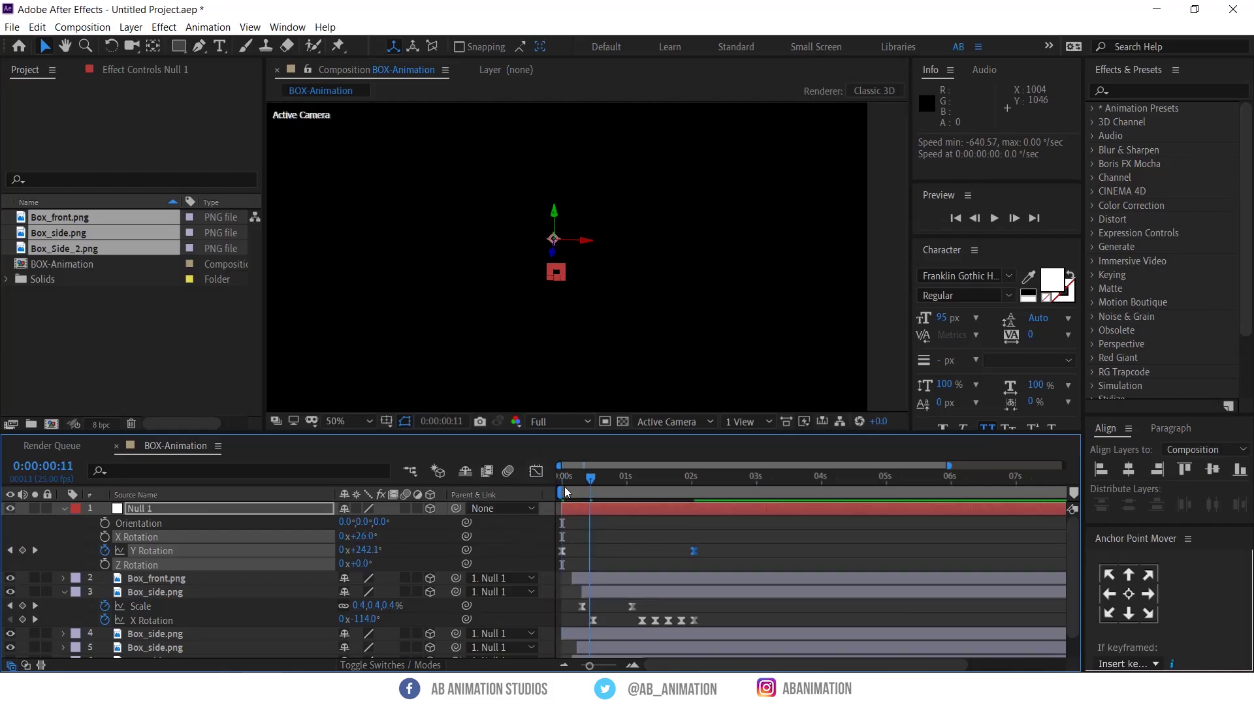
Preview the box spinning while its panels fold closed
key(space)
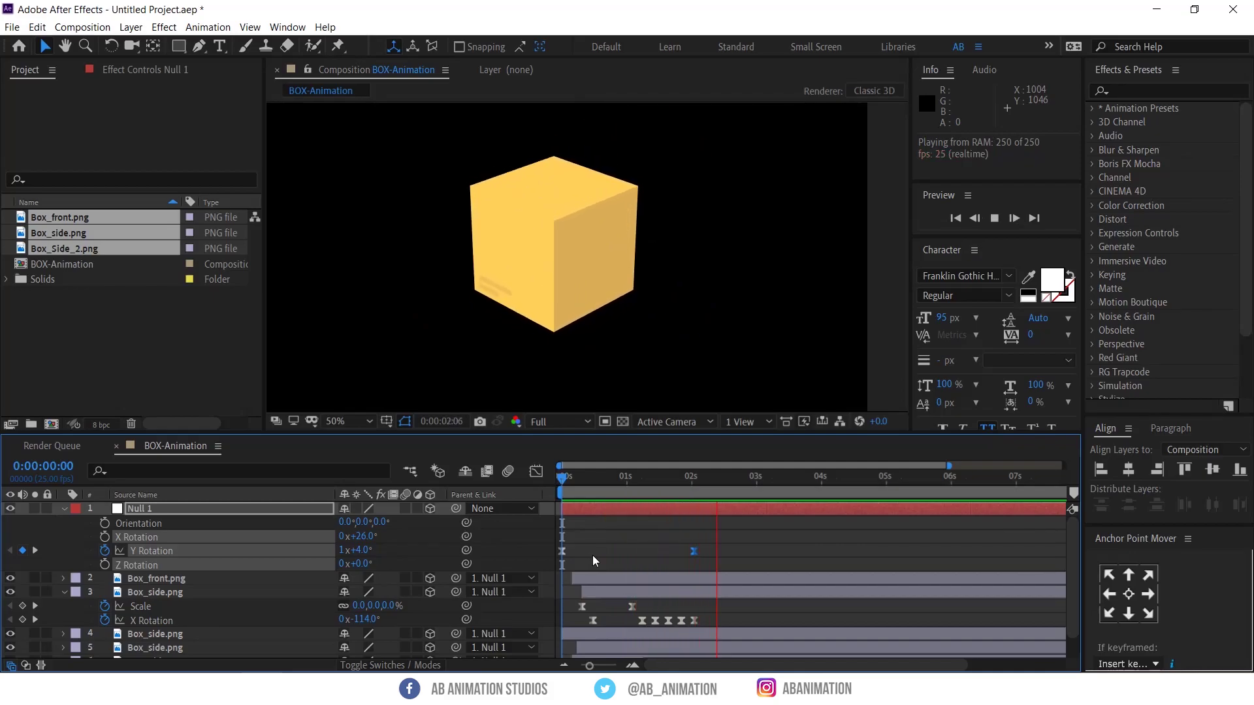
key(space)
key(space)
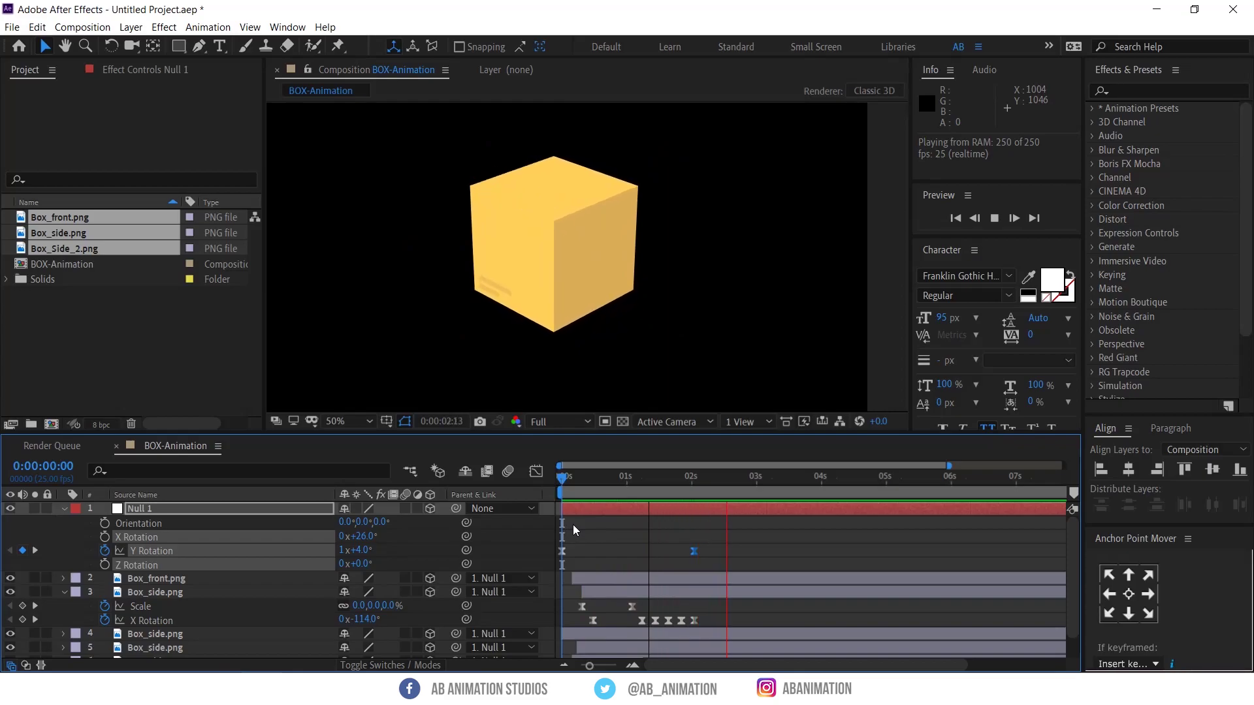
key(space)
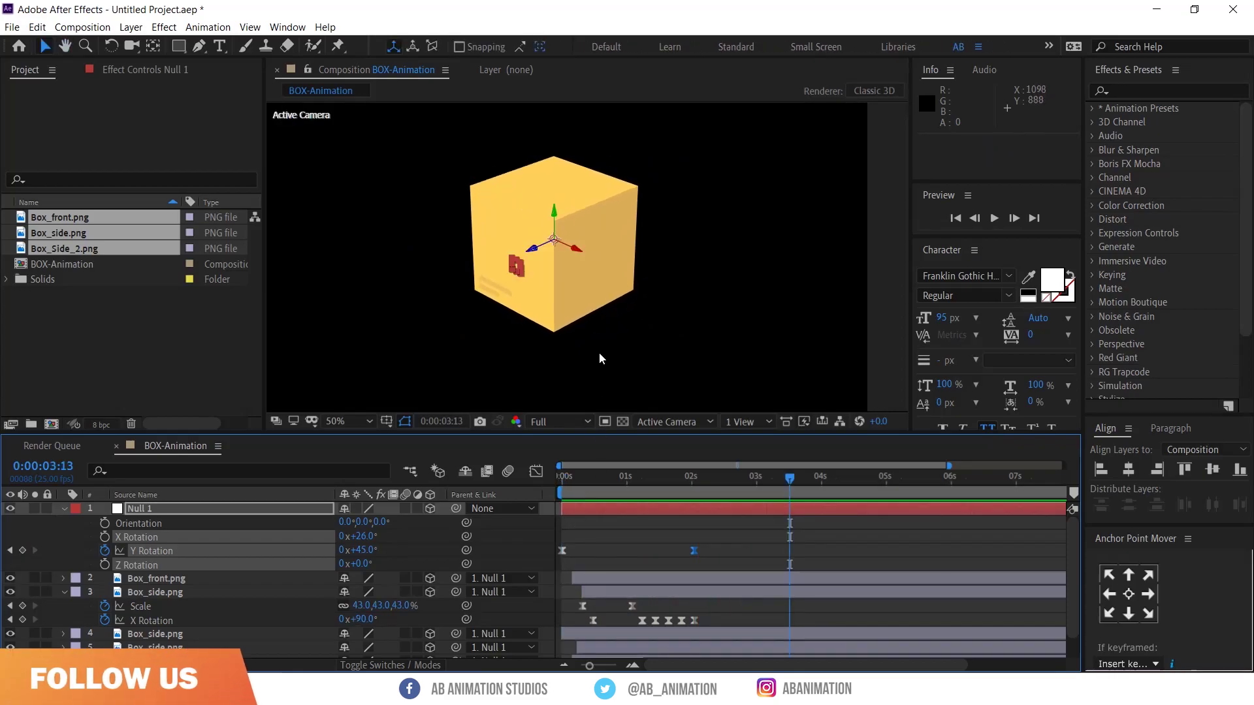
Show the whole frame at 25% magnification with nothing selected and play the animation
scroll(598, 353, down, 2)
key(h)
key(v)
click(641, 519)
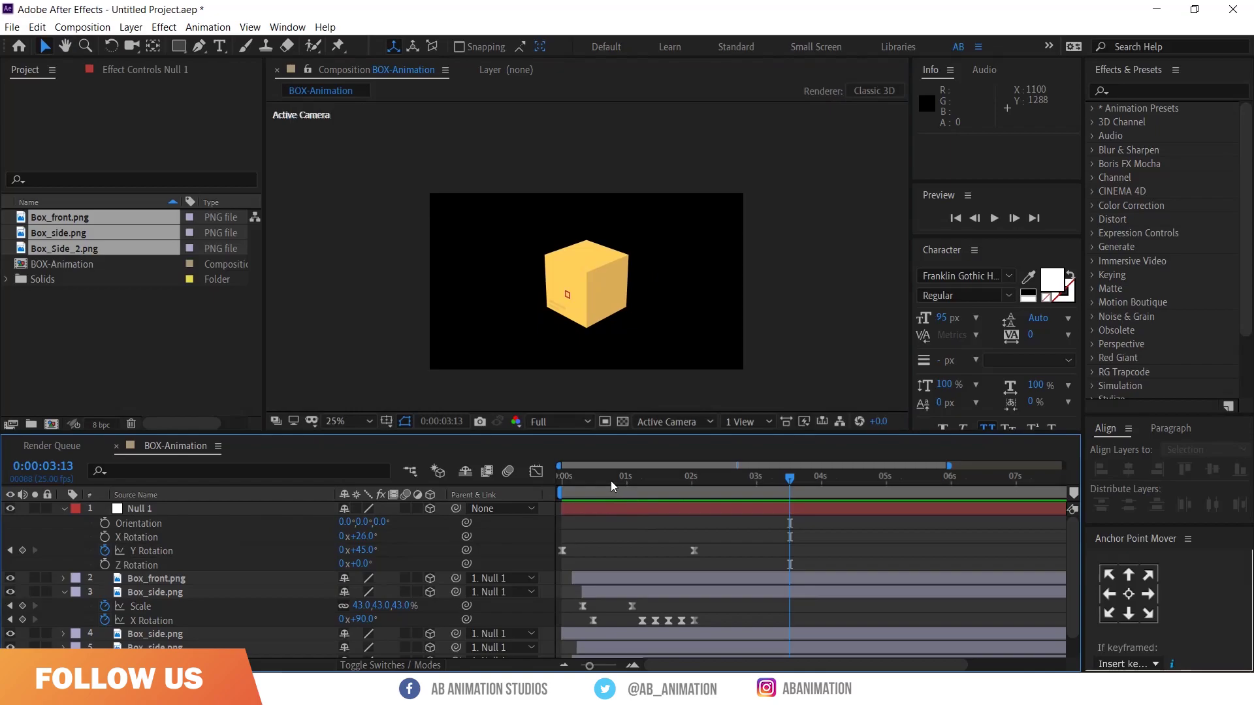
key(space)
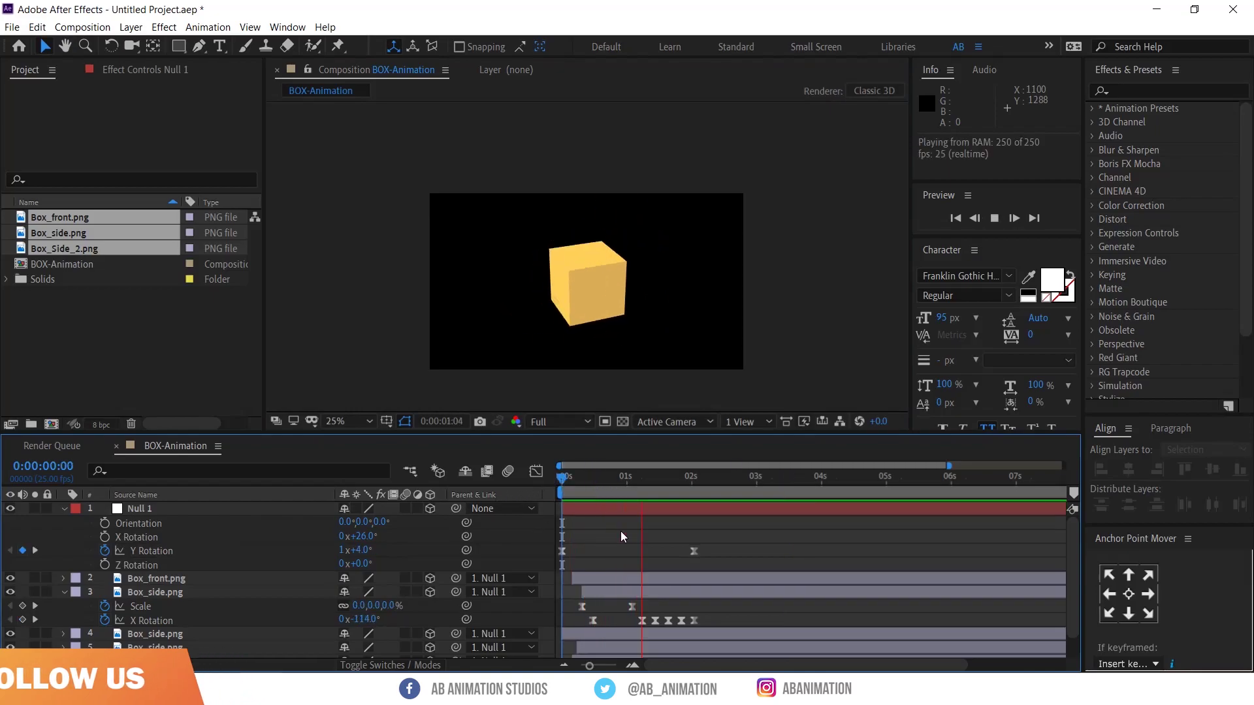
Set the work area end at 2:07 and preview the shortened range from the start
click(709, 479)
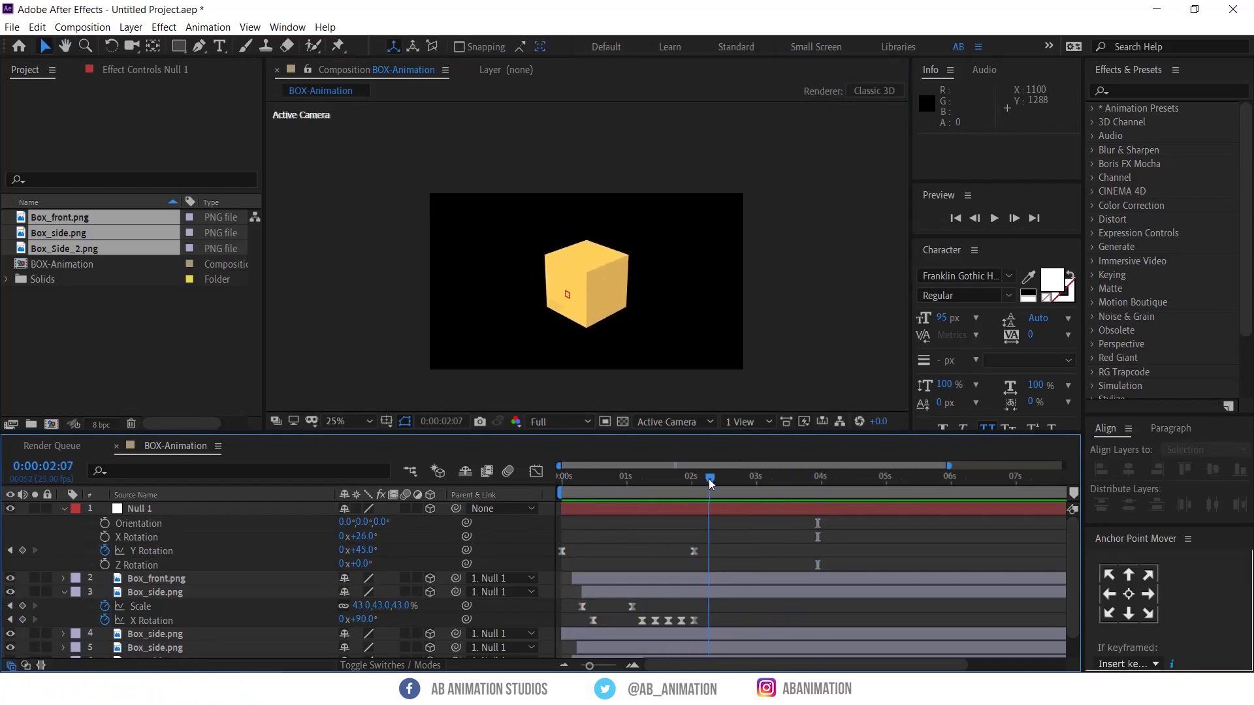
key(n)
key(Home)
key(space)
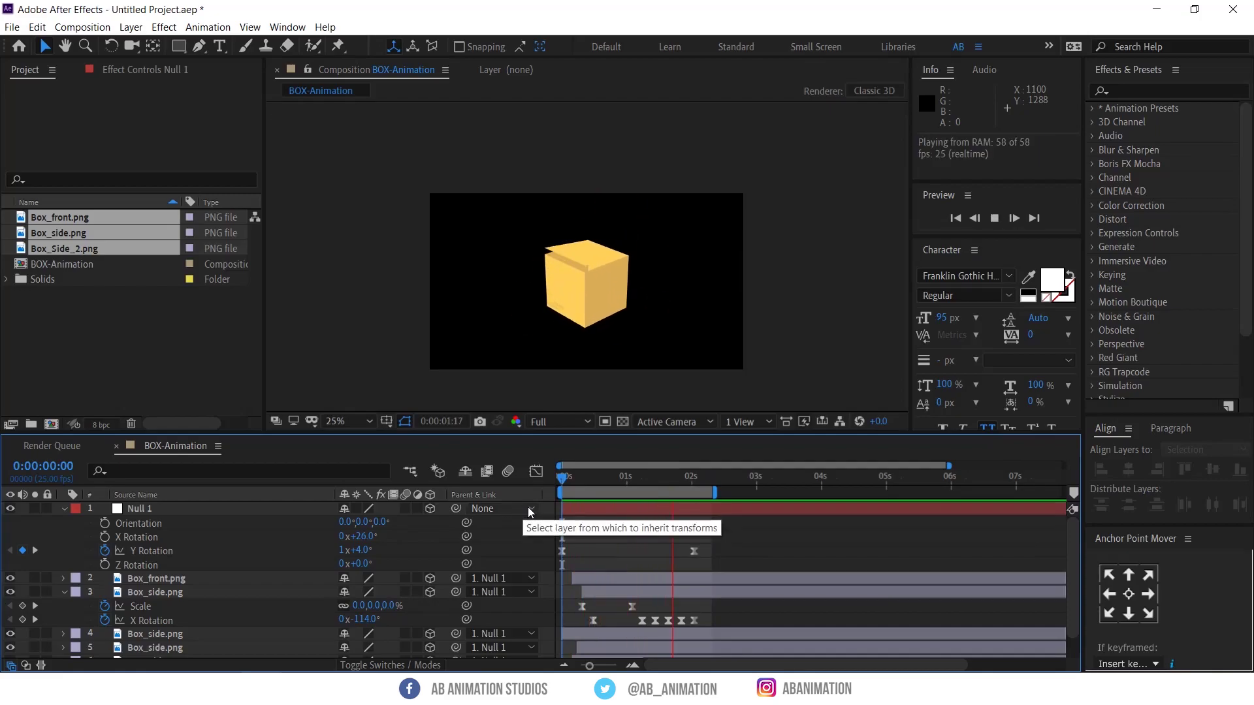
Extend the work area to about 4:16 and copy Null 1's 45° Y Rotation keyframe from 2:02 to 2:10
mouse_move(729, 491)
mouse_down()
mouse_move(870, 490)
mouse_move(719, 480)
mouse_up()
drag(723, 542, 676, 563)
key(ctrl+v)
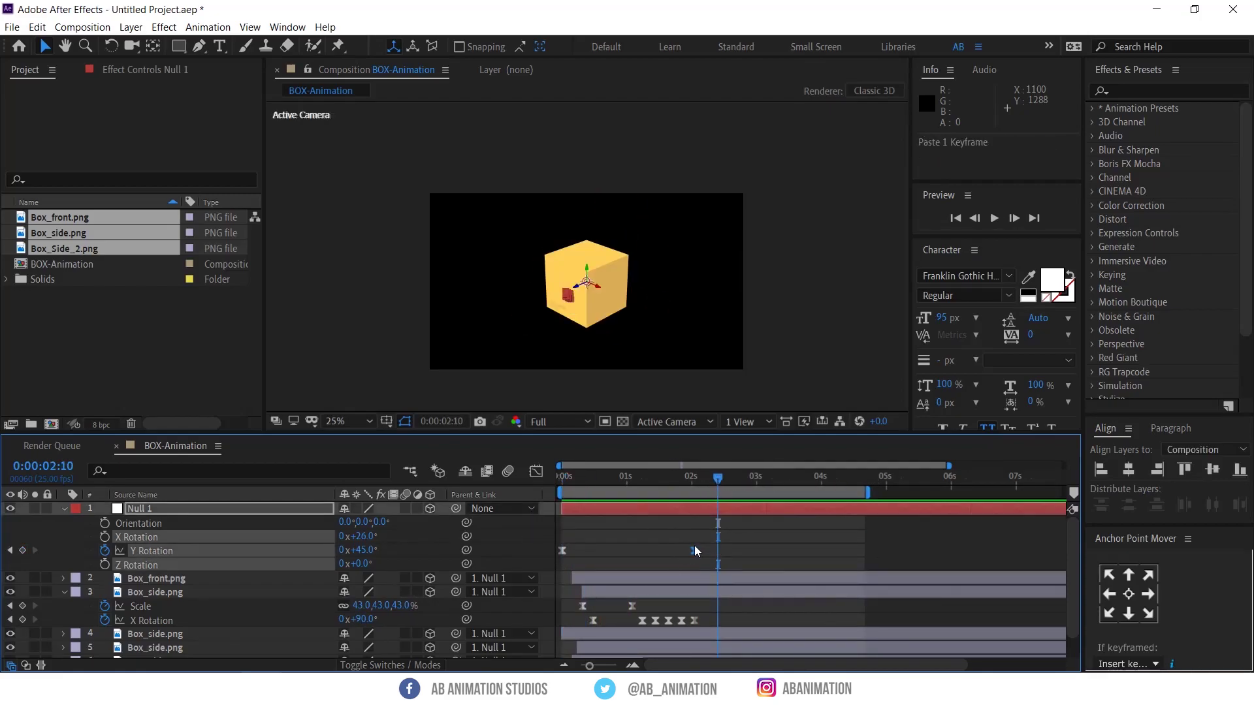
Set Null 1's Y Rotation to 1x+45° at 3:01 for another full turn and preview from the start
drag(738, 478, 758, 479)
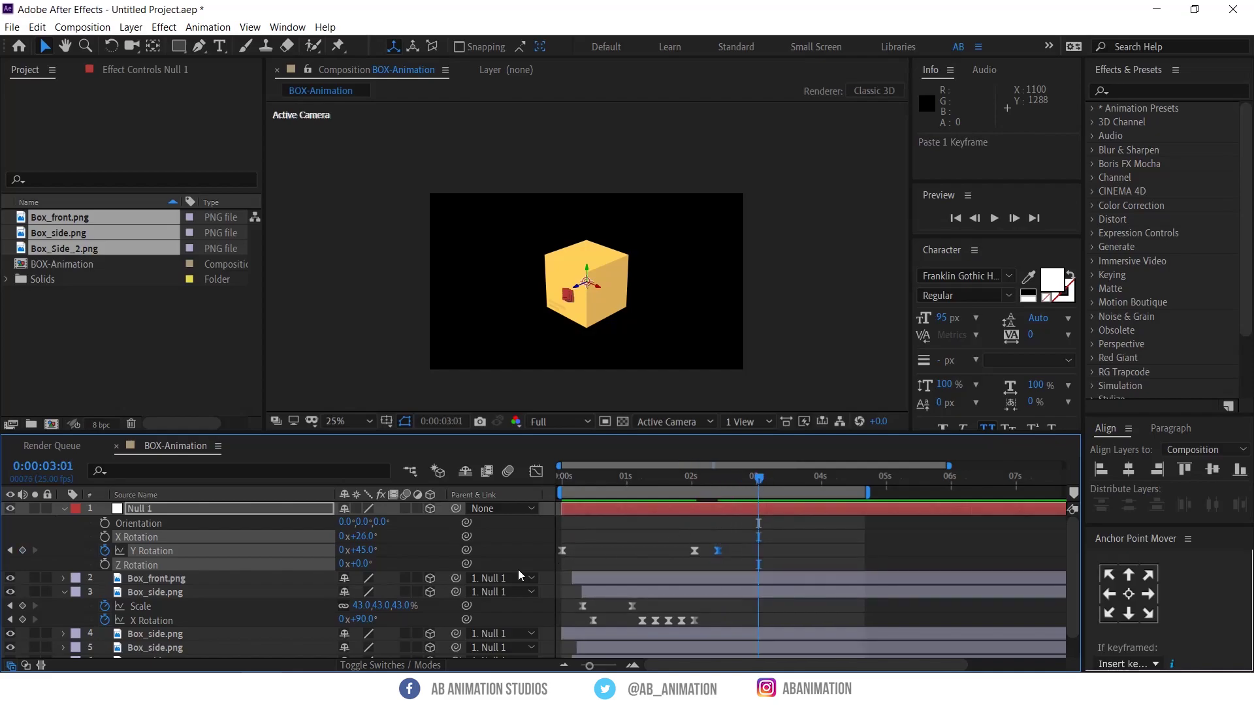
click(425, 544)
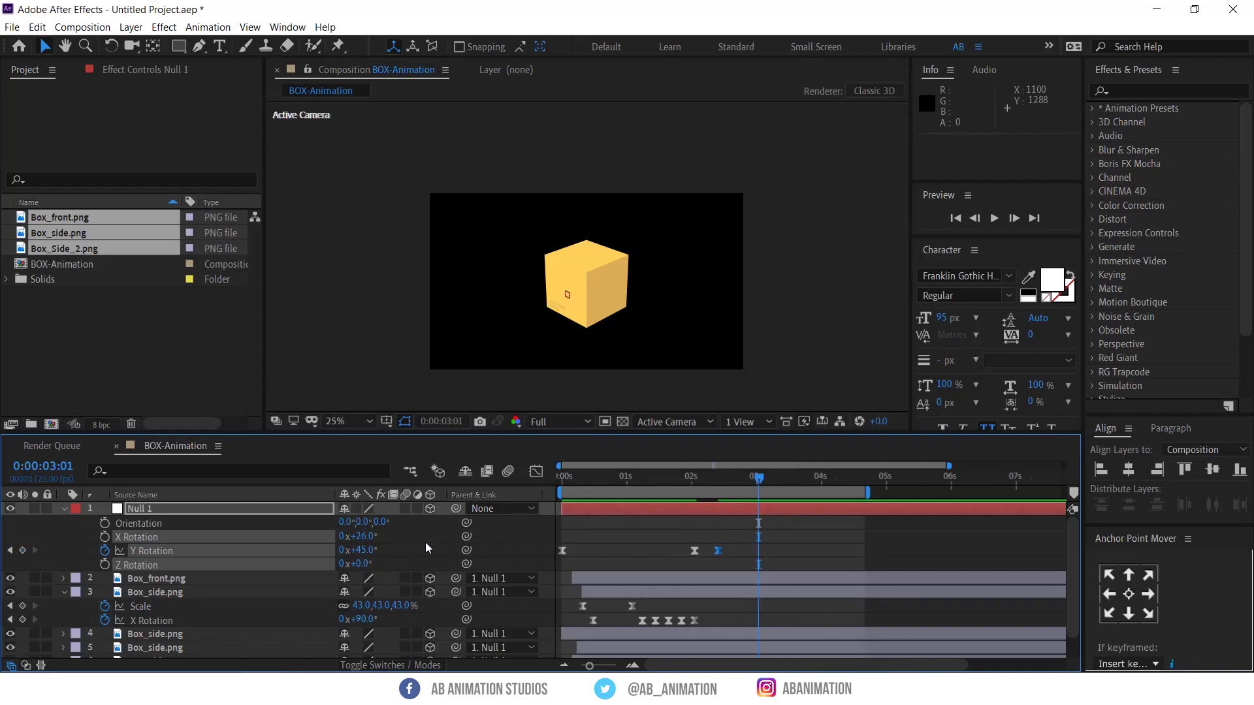
click(343, 549)
text(1)
key(Return)
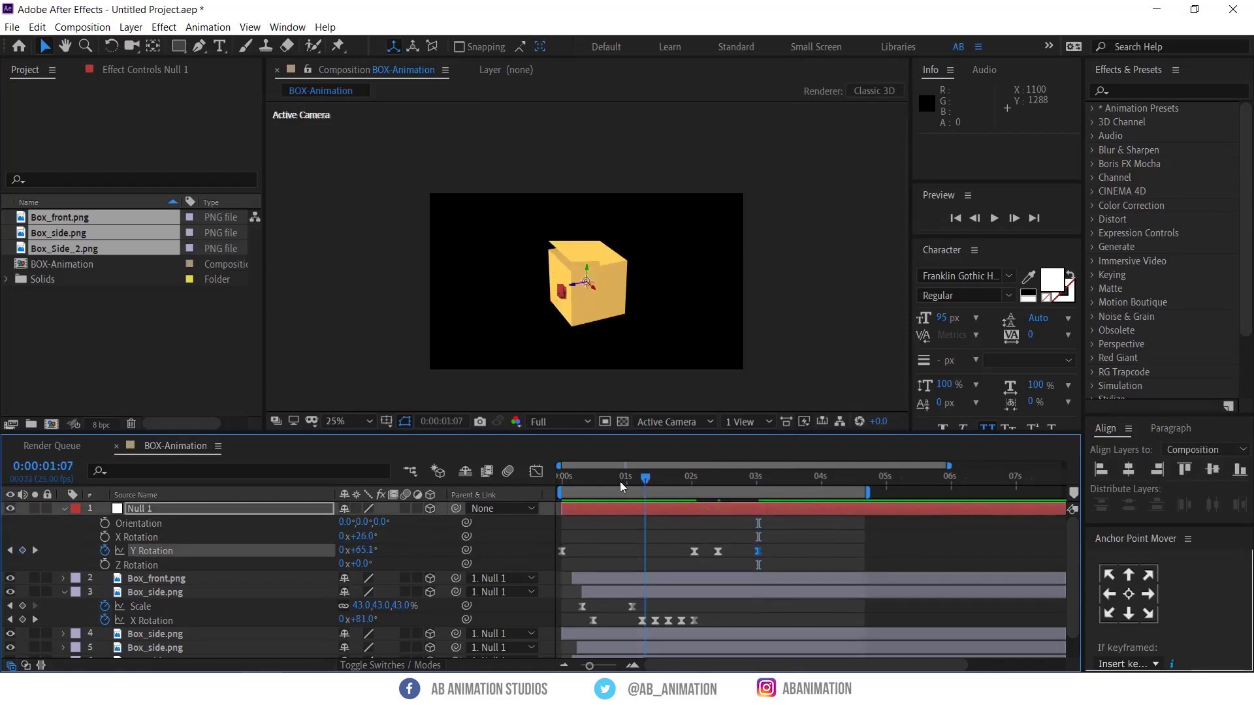
key(Home)
key(space)
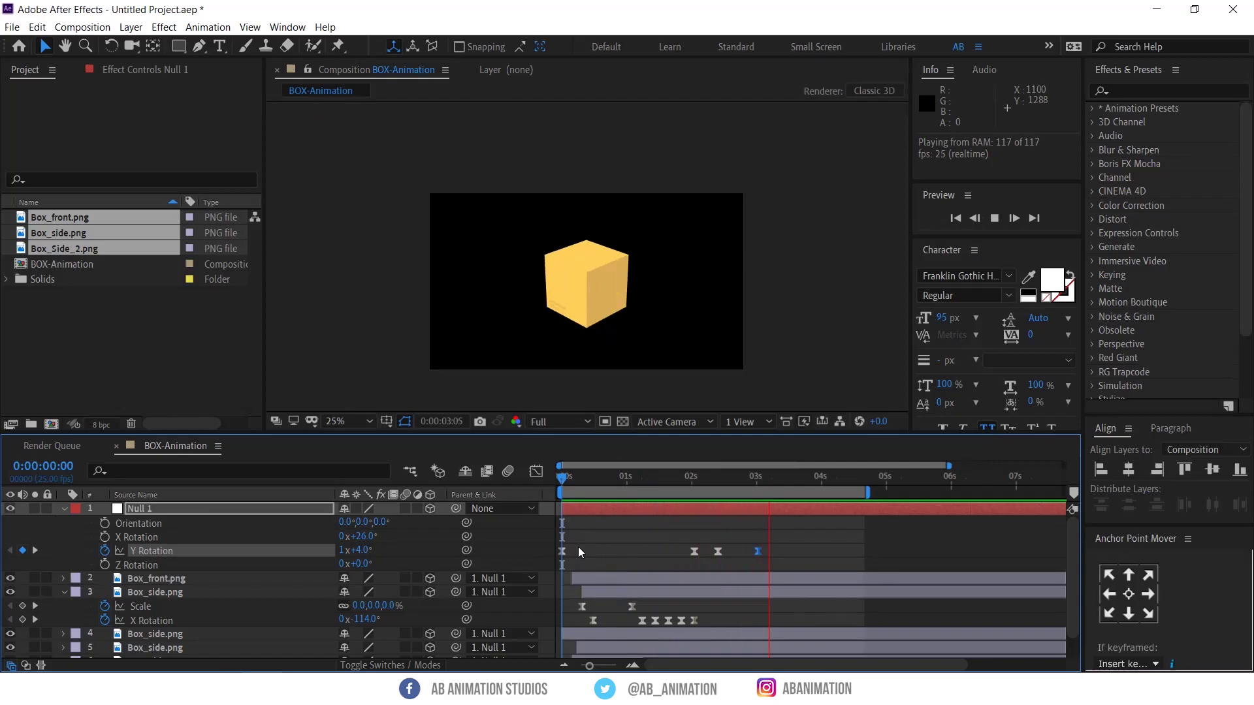
key(space)
Move Null 1's last Y Rotation keyframe to about 3:20 and reshape the second spin's easing in the speed graph
mouse_move(757, 550)
mouse_down()
mouse_move(806, 550)
mouse_move(762, 551)
mouse_up()
click(535, 471)
key(space)
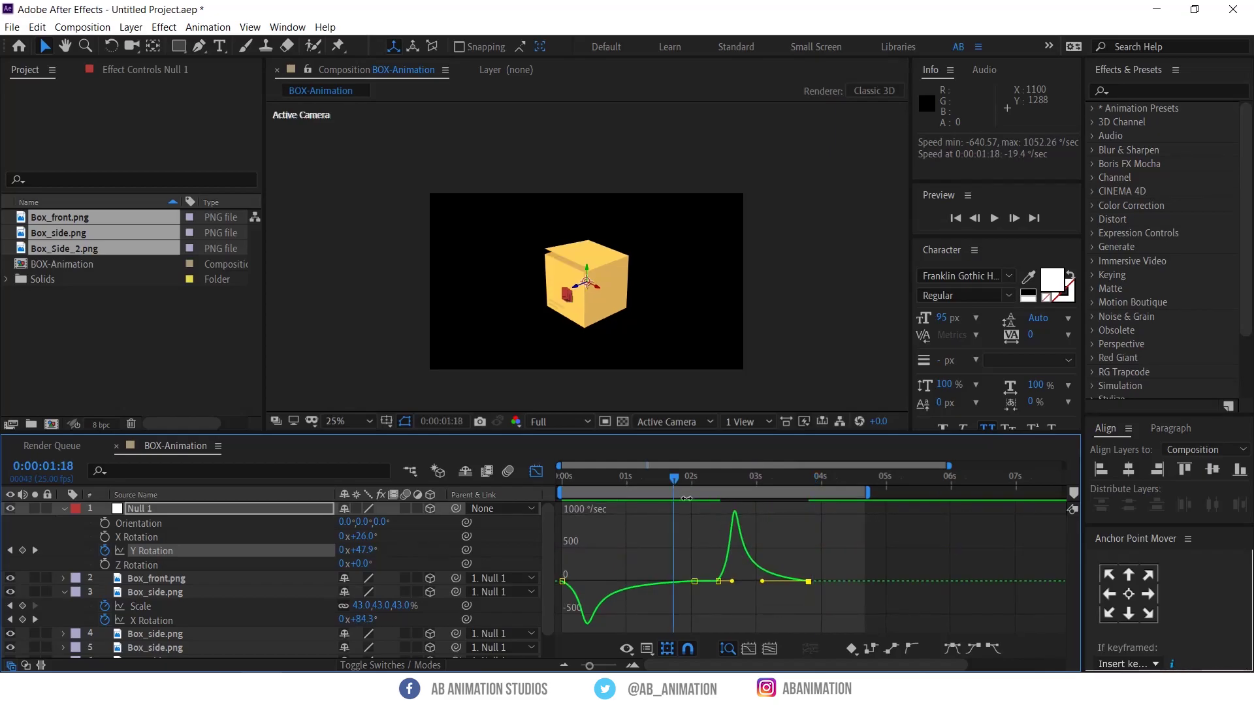